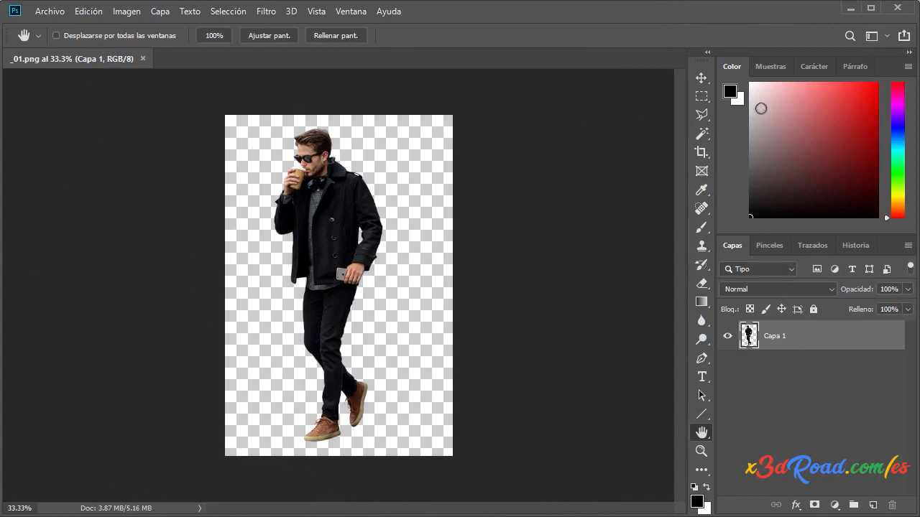
- Draw a rectangular marquee selection around the full figure of the man
{"action": "left_click", "coordinate": [701, 95]}
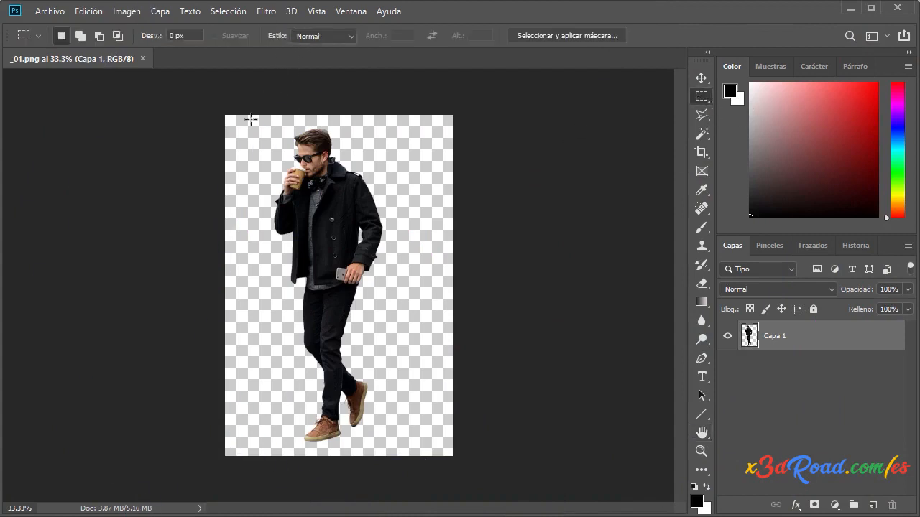
{"action": "left_click_drag", "start_coordinate": [258, 121], "coordinate": [379, 449]}
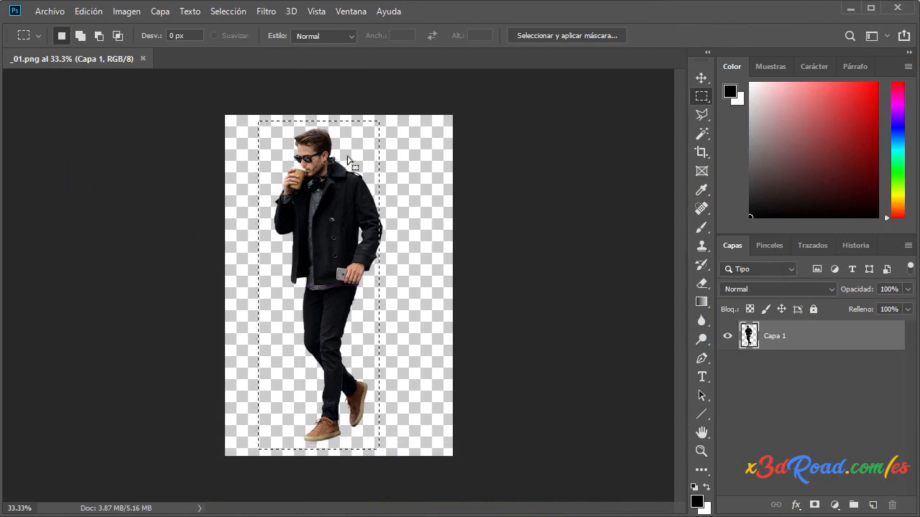
- Nudge the rectangular selection down until its top edge sits just above the man's hair
{"action": "scroll", "coordinate": [346, 137], "scroll_direction": "up", "scroll_amount": 5, "text": "alt"}
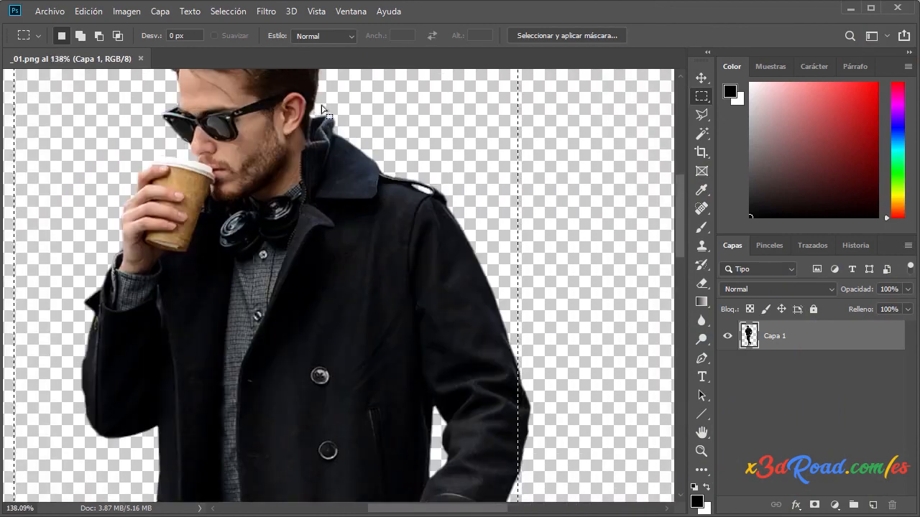
{"action": "key", "text": "h"}
{"action": "left_click_drag", "start_coordinate": [327, 111], "coordinate": [396, 248]}
{"action": "scroll", "coordinate": [396, 247], "scroll_direction": "up", "scroll_amount": 4, "text": "alt"}
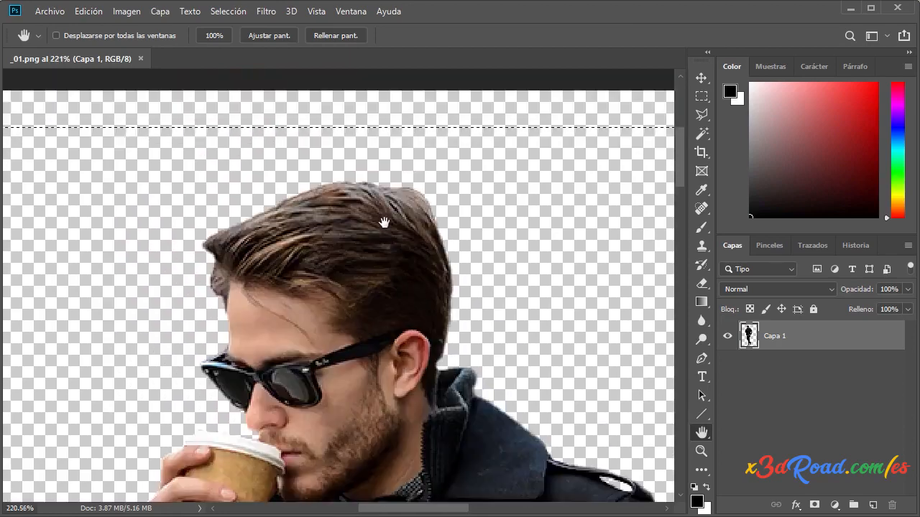
{"action": "key", "text": "Down"}
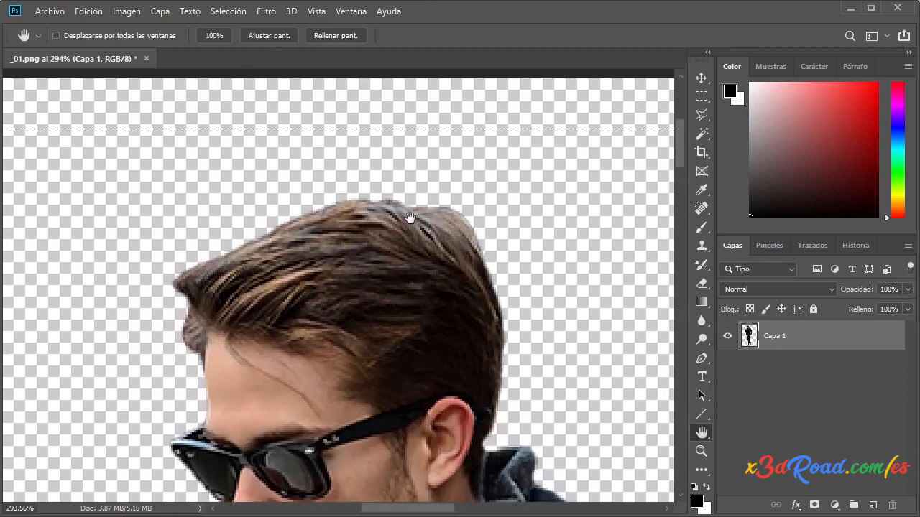
{"action": "key", "text": "Down"}
{"action": "key", "text": "Down"}
{"action": "key", "text": "Down"}
{"action": "key", "text": "Down"}
{"action": "key", "text": "Down"}
{"action": "key", "text": "Down"}
{"action": "key", "text": "Down"}
{"action": "key", "text": "Down"}
{"action": "key", "text": "Down"}
{"action": "key", "text": "Down"}
{"action": "key", "text": "Down"}
{"action": "key", "text": "Down"}
{"action": "key", "text": "Down"}
{"action": "key", "text": "Down"}
{"action": "key", "text": "Down"}
{"action": "key", "text": "Down"}
{"action": "key", "text": "Down"}
{"action": "key", "text": "Down"}
{"action": "key", "text": "Down"}
{"action": "key", "text": "Down"}
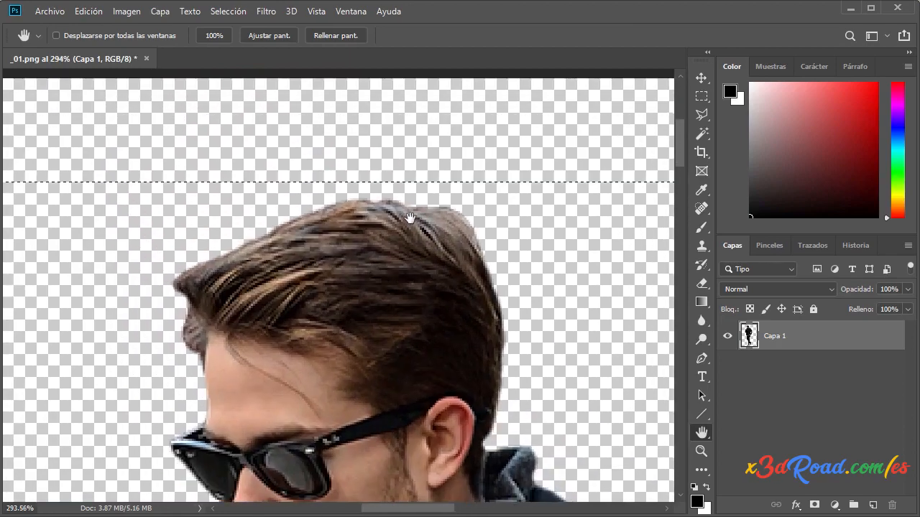
{"action": "key", "text": "Down"}
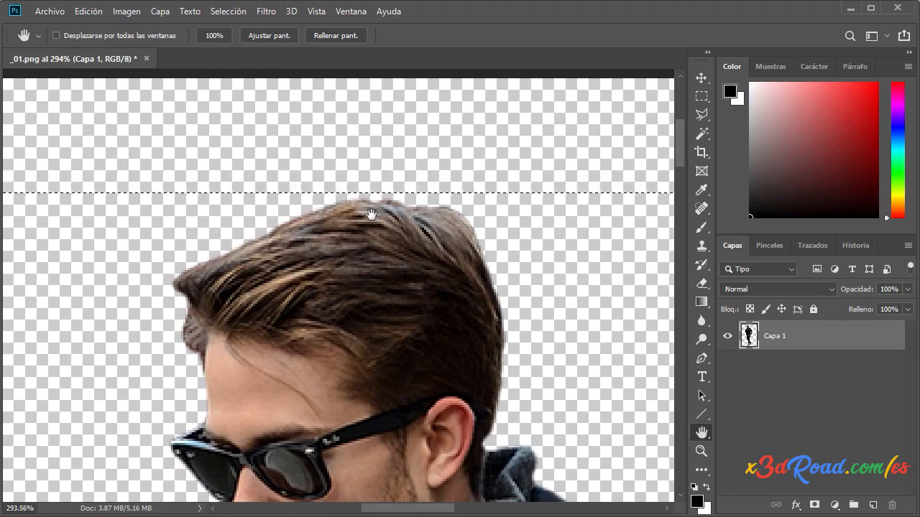
- Align the selection's left edge just outside the sleeve of the arm holding the cup and crop the image to it
{"action": "scroll", "coordinate": [467, 184], "scroll_direction": "down", "scroll_amount": 4, "text": "alt"}
{"action": "scroll", "coordinate": [454, 190], "scroll_direction": "down", "scroll_amount": 3, "text": "alt"}
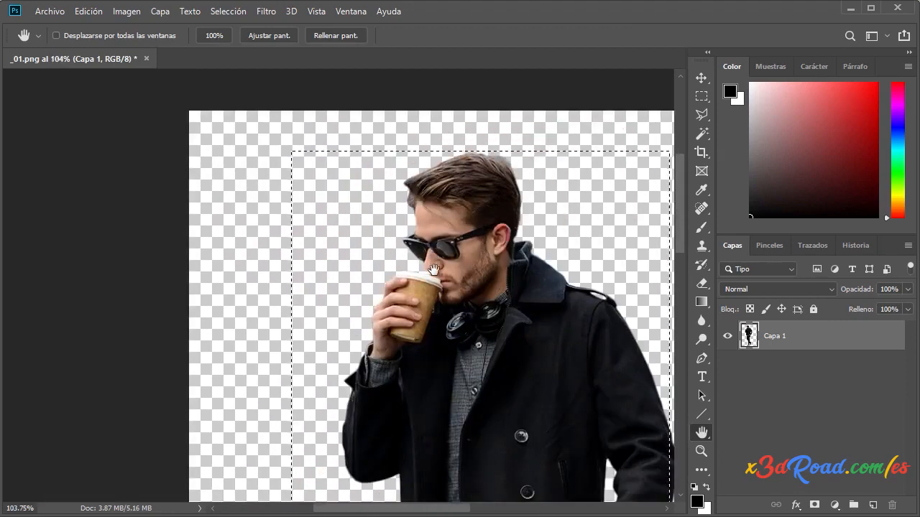
{"action": "scroll", "coordinate": [367, 309], "scroll_direction": "up", "scroll_amount": 4, "text": "alt"}
{"action": "scroll", "coordinate": [359, 292], "scroll_direction": "up", "scroll_amount": 2, "text": "alt"}
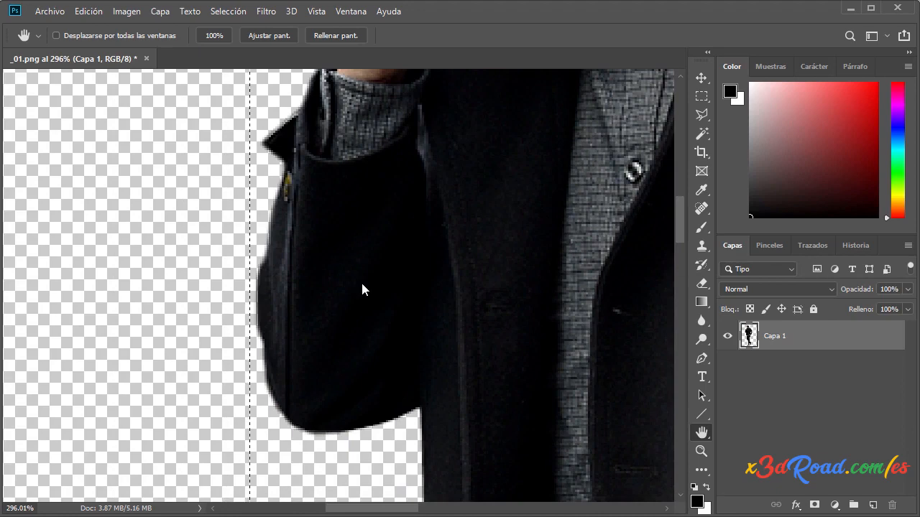
{"action": "left_click", "coordinate": [127, 14]}
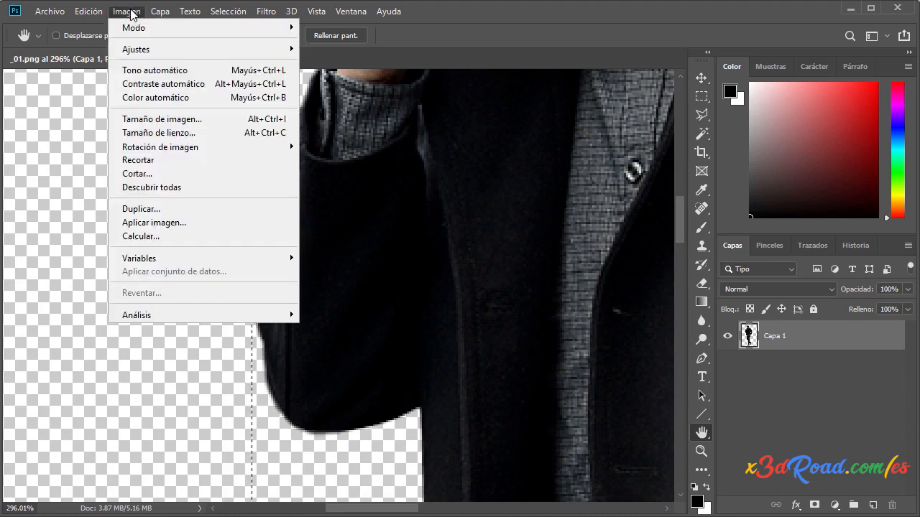
{"action": "left_click", "coordinate": [145, 161]}
- Move the selection sideways until its right edge sits just outside the coat sleeve of the arm holding the phone
{"action": "right_click", "coordinate": [354, 255]}
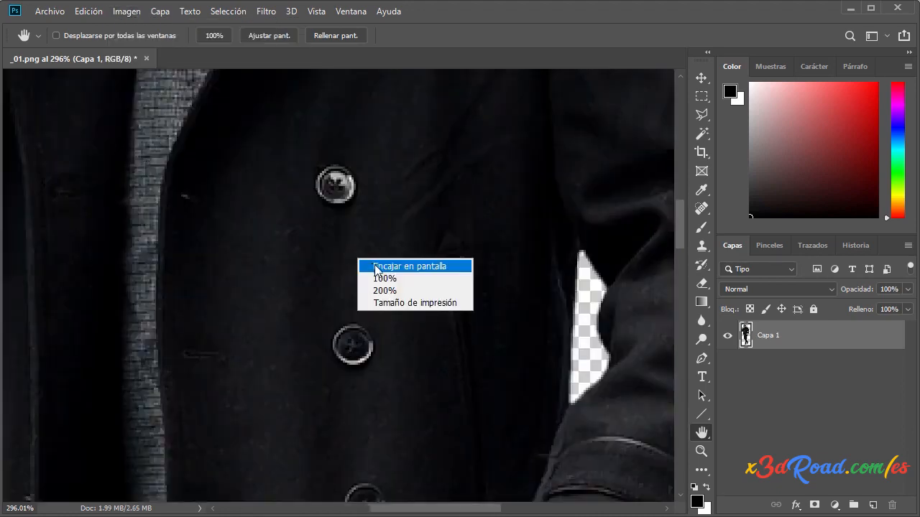
{"action": "left_click", "coordinate": [378, 268]}
{"action": "scroll", "coordinate": [410, 211], "scroll_direction": "up", "scroll_amount": 4, "text": "alt"}
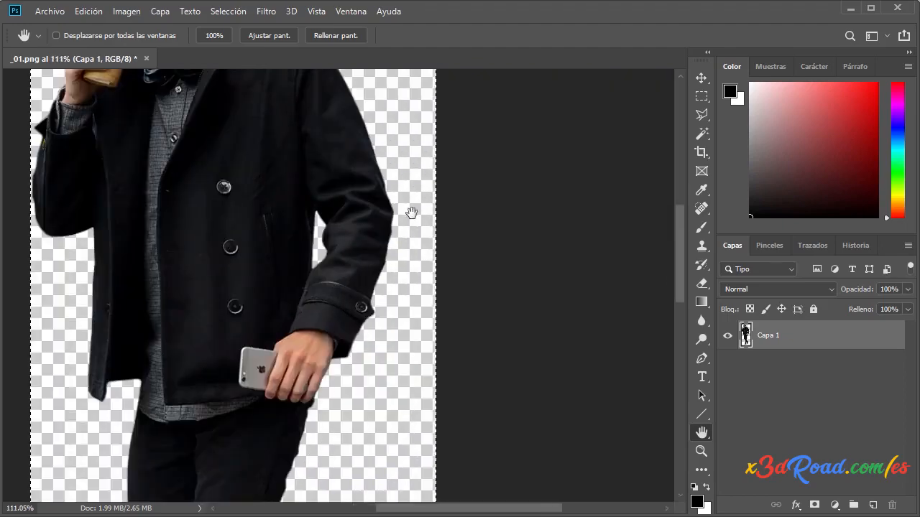
{"action": "scroll", "coordinate": [396, 201], "scroll_direction": "up", "scroll_amount": 1, "text": "alt"}
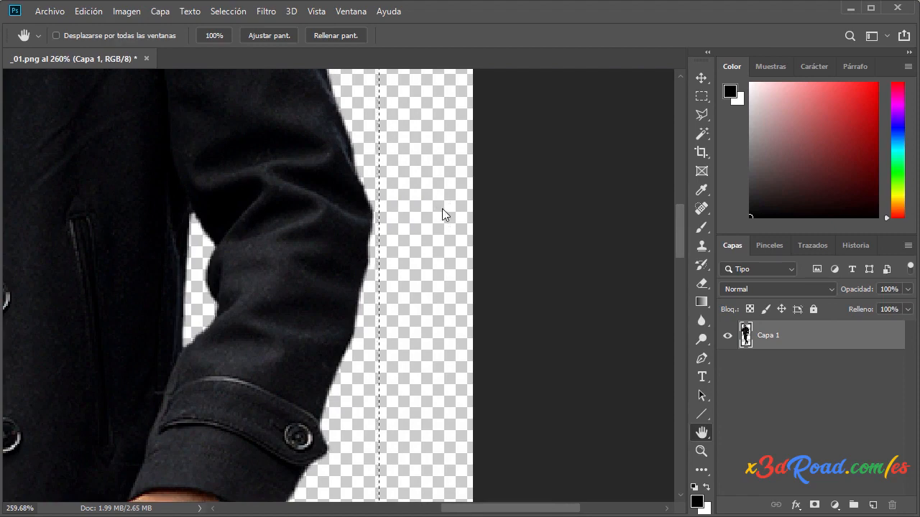
- Nudge the selection up until its bottom edge sits just below the sole of the front shoe
{"action": "left_click_drag", "start_coordinate": [315, 265], "coordinate": [410, 223]}
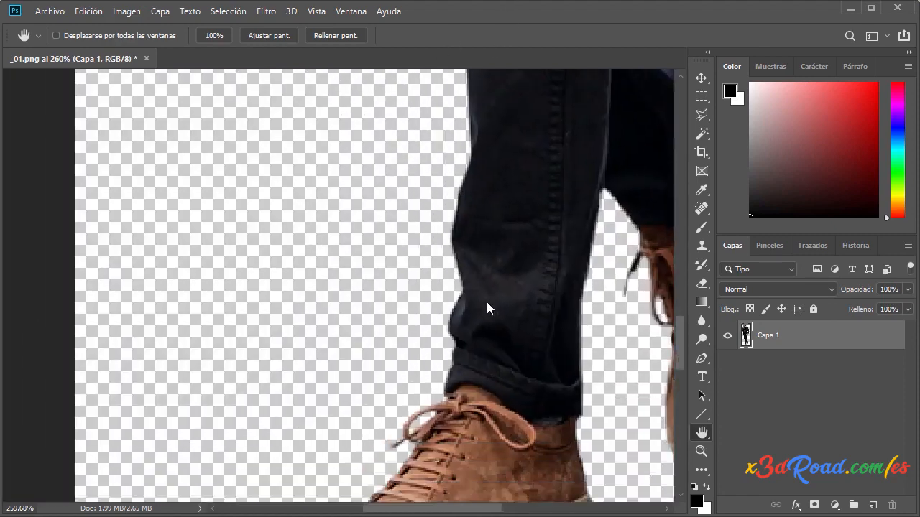
{"action": "left_click_drag", "start_coordinate": [486, 308], "coordinate": [333, 216]}
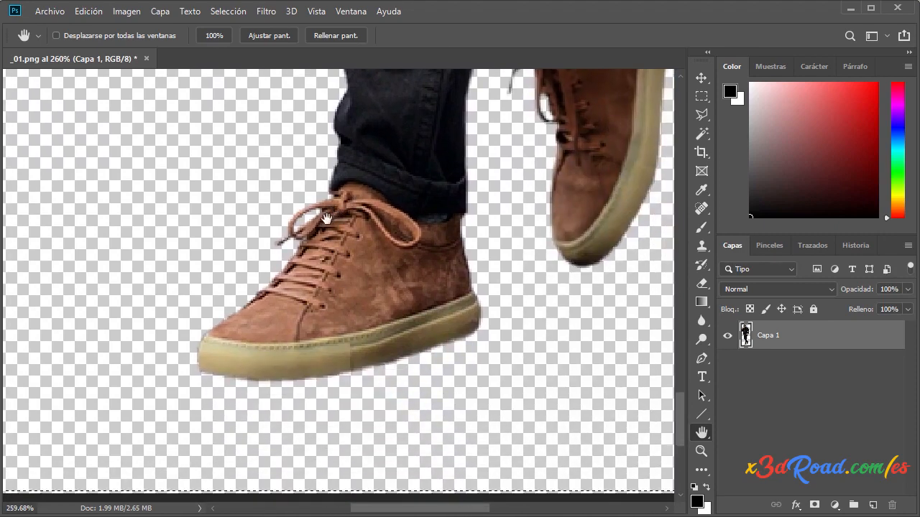
{"action": "key", "text": "ctrl+z"}
{"action": "key", "text": "Up"}
{"action": "key", "text": "Up"}
{"action": "key", "text": "Up"}
{"action": "key", "text": "Up"}
{"action": "key", "text": "Up"}
{"action": "key", "text": "Up"}
{"action": "key", "text": "Up"}
{"action": "key", "text": "Up"}
{"action": "key", "text": "Up"}
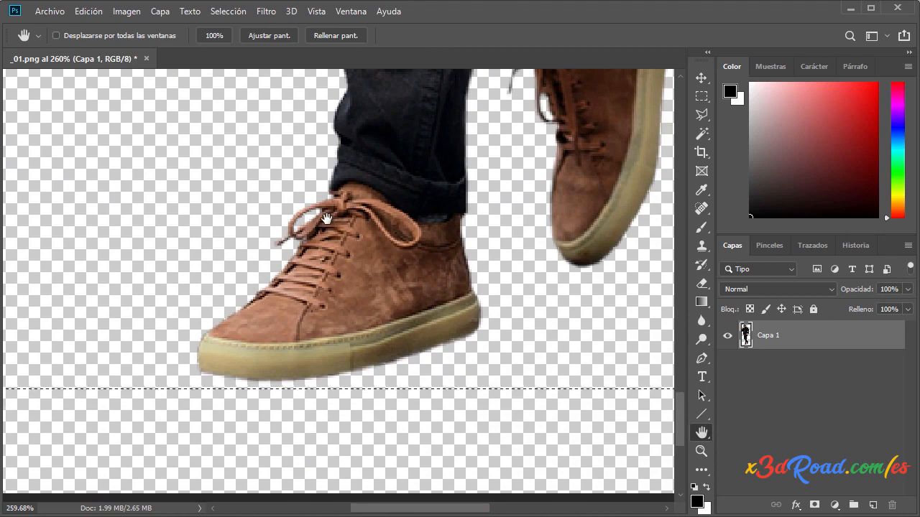
{"action": "key", "text": "Up"}
{"action": "key", "text": "Up"}
{"action": "key", "text": "Up"}
{"action": "key", "text": "Up"}
- Crop the image to the adjusted selection and deselect
{"action": "right_click", "coordinate": [359, 205]}
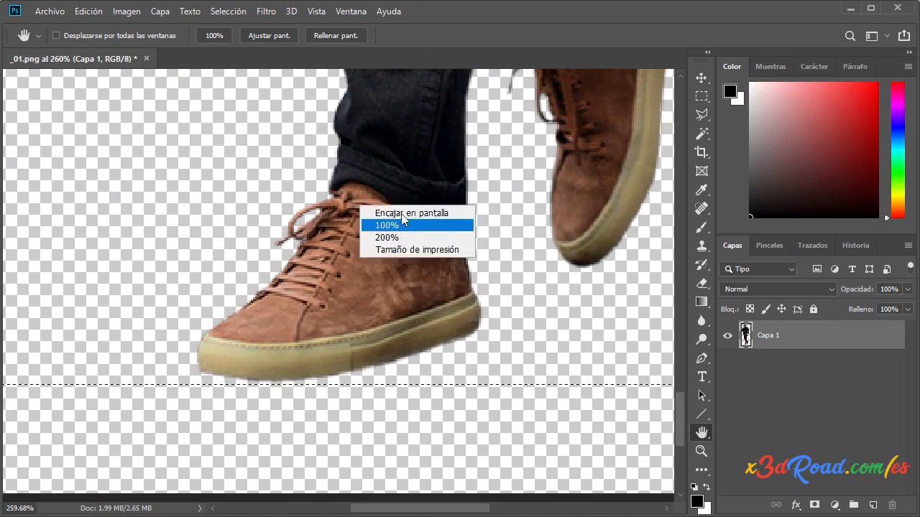
{"action": "left_click", "coordinate": [392, 212]}
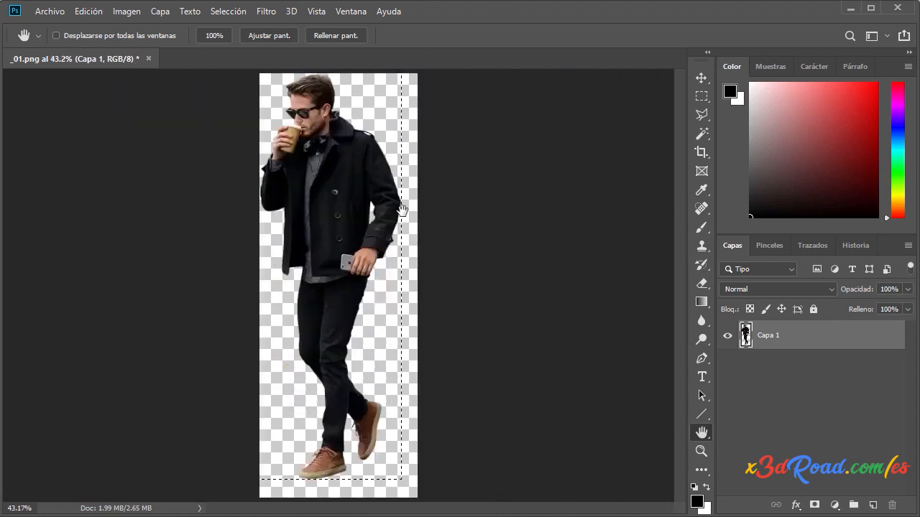
{"action": "left_click", "coordinate": [131, 11]}
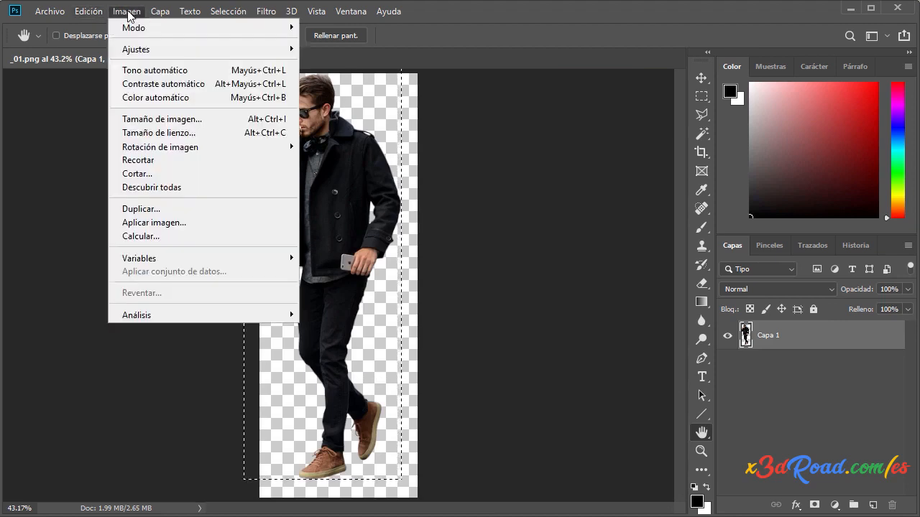
{"action": "left_click", "coordinate": [143, 161]}
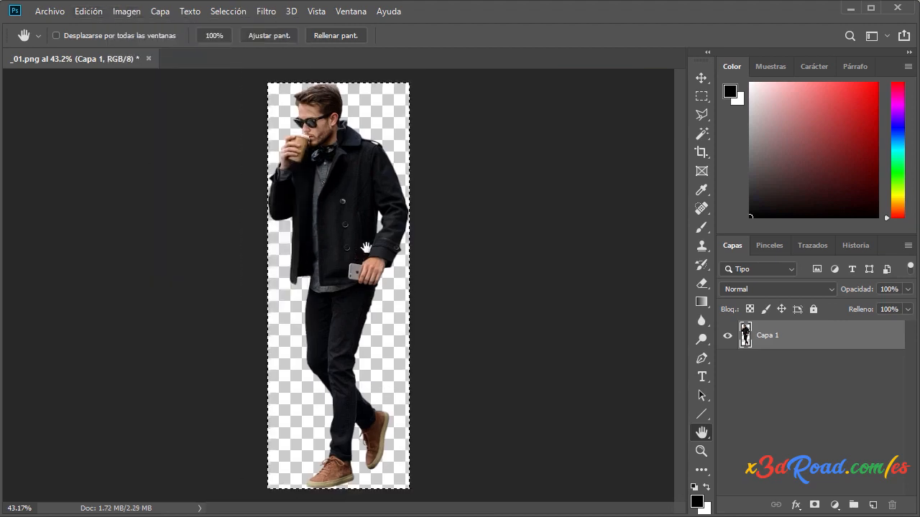
{"action": "key", "text": "ctrl+d"}
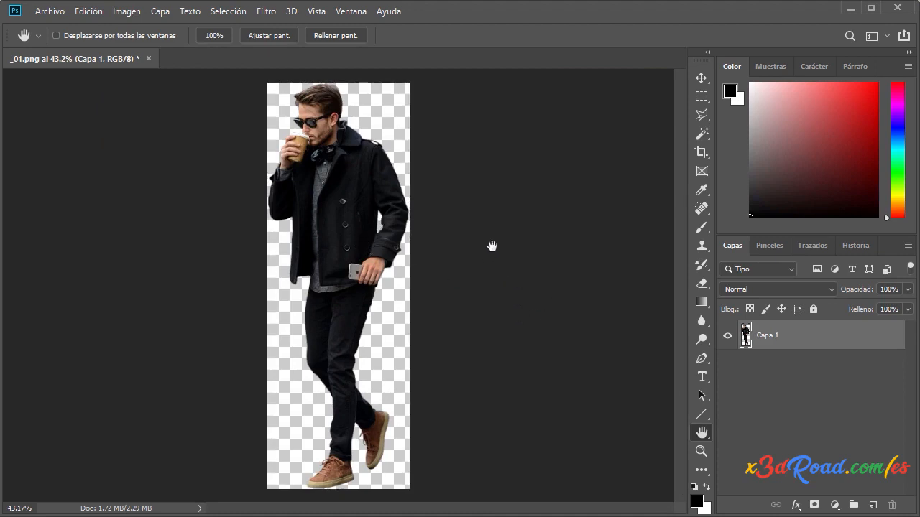
- Create a new layer named Capa 2 and place it beneath the man's layer, Capa 1
{"action": "key", "text": "ctrl+shift+n"}
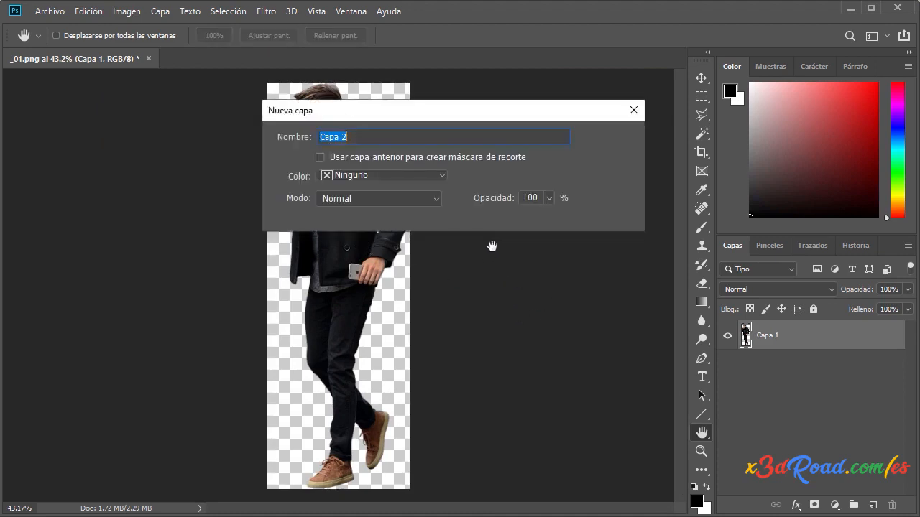
{"action": "left_click", "coordinate": [610, 140]}
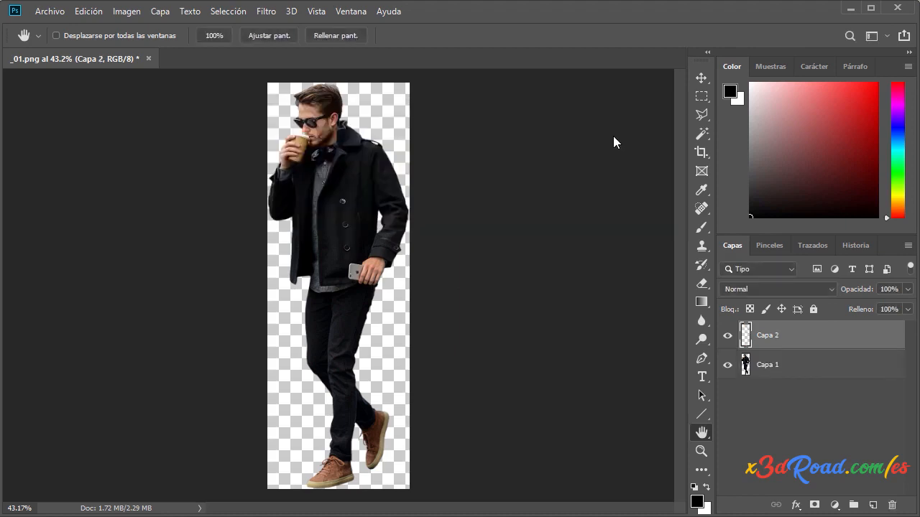
{"action": "left_click_drag", "start_coordinate": [804, 348], "coordinate": [768, 386]}
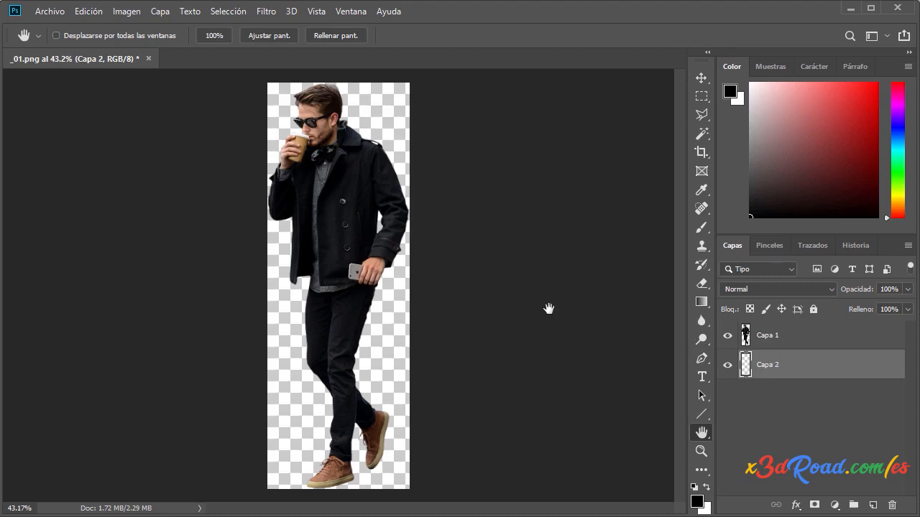
- Select the whole canvas, fill Capa 2 with the white background color (Color de fondo) at 100% opacity, and deselect
{"action": "key", "text": "ctrl+a"}
{"action": "left_click", "coordinate": [701, 97]}
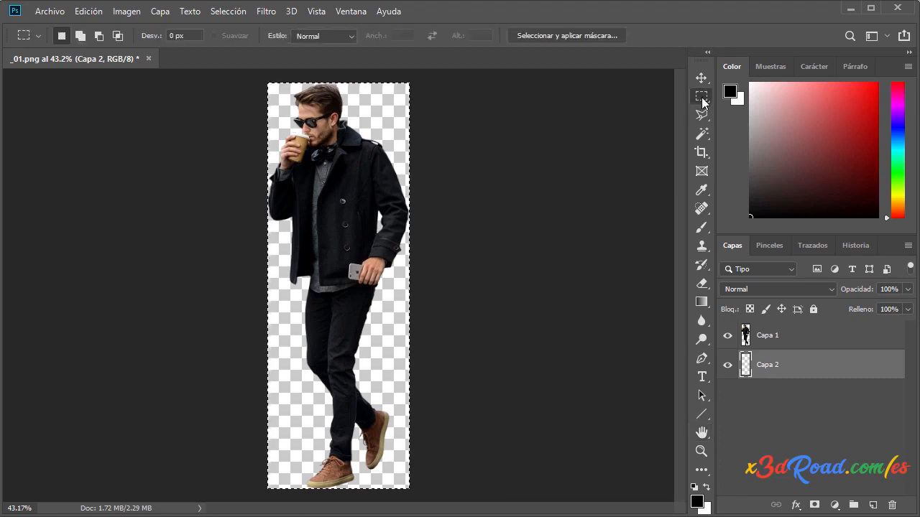
{"action": "right_click", "coordinate": [334, 237]}
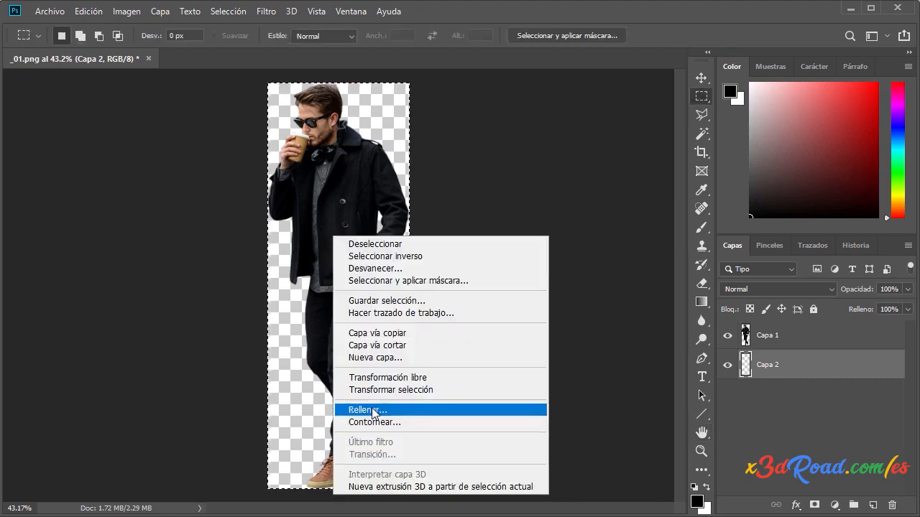
{"action": "left_click", "coordinate": [368, 409]}
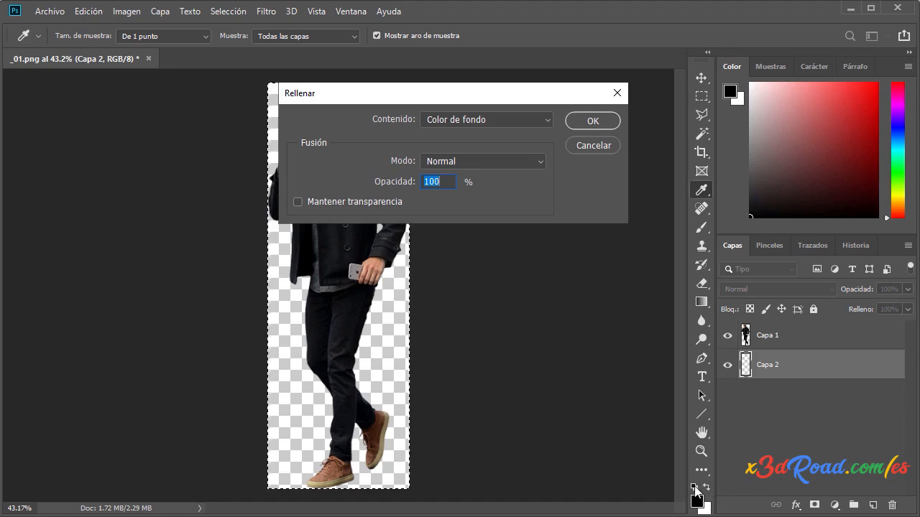
{"action": "left_click", "coordinate": [693, 488]}
{"action": "left_click", "coordinate": [461, 121]}
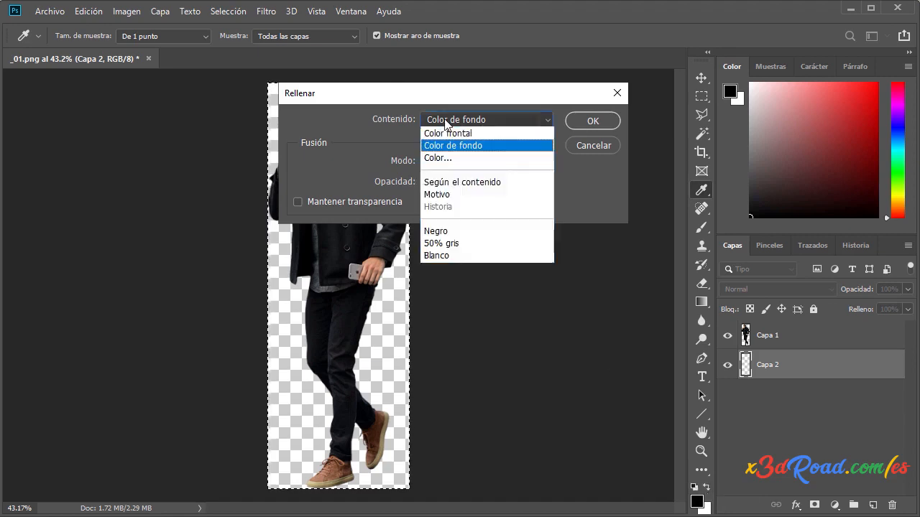
{"action": "left_click", "coordinate": [475, 146]}
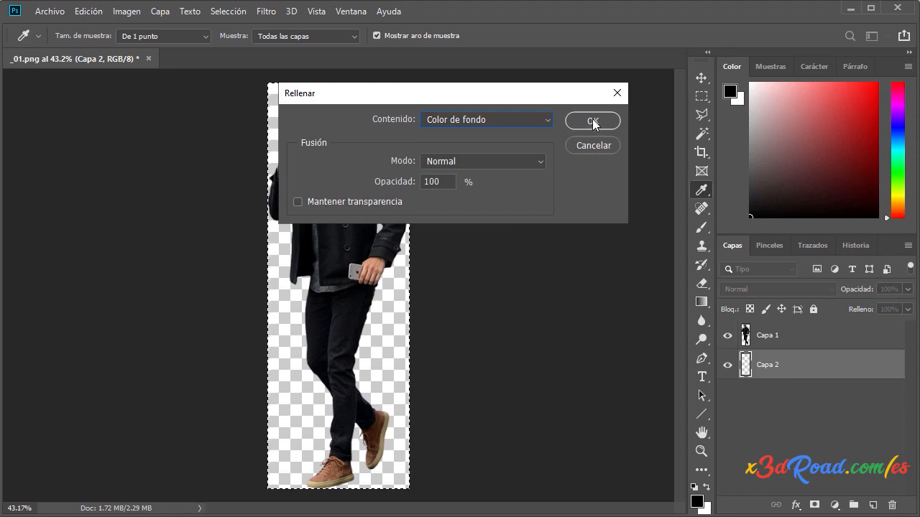
{"action": "left_click", "coordinate": [592, 120]}
{"action": "key", "text": "m"}
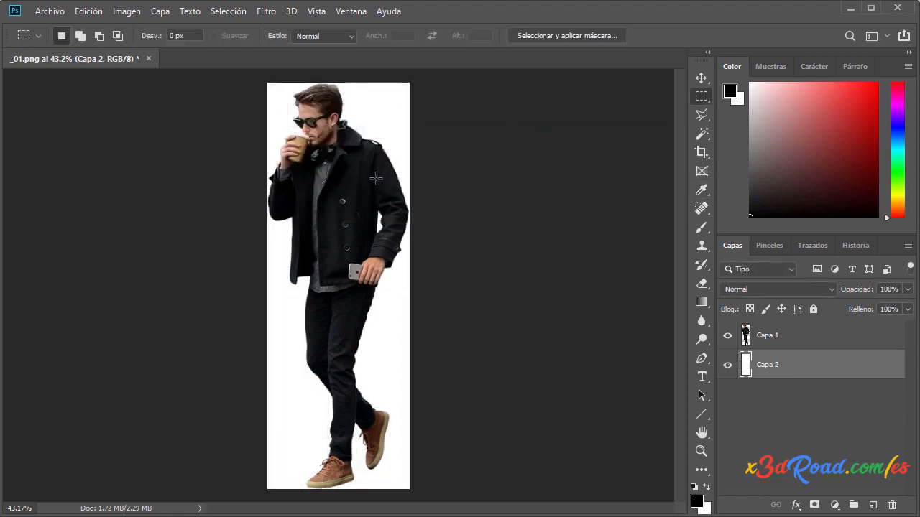
- Save a JPEG copy named persona-fondo-blanco without the sRGB ICC profile, at quality 12 (Máxima) with the standard baseline format
{"action": "left_click", "coordinate": [54, 12]}
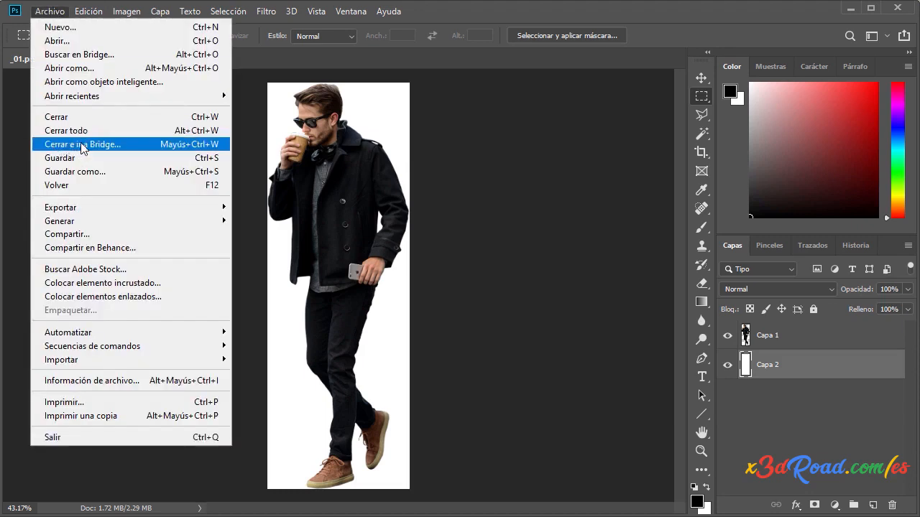
{"action": "left_click", "coordinate": [81, 173]}
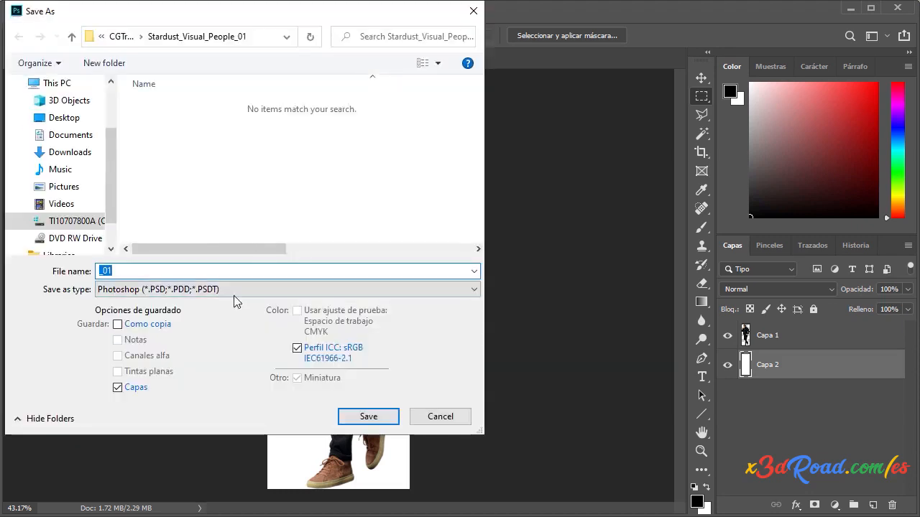
{"action": "left_click", "coordinate": [164, 291]}
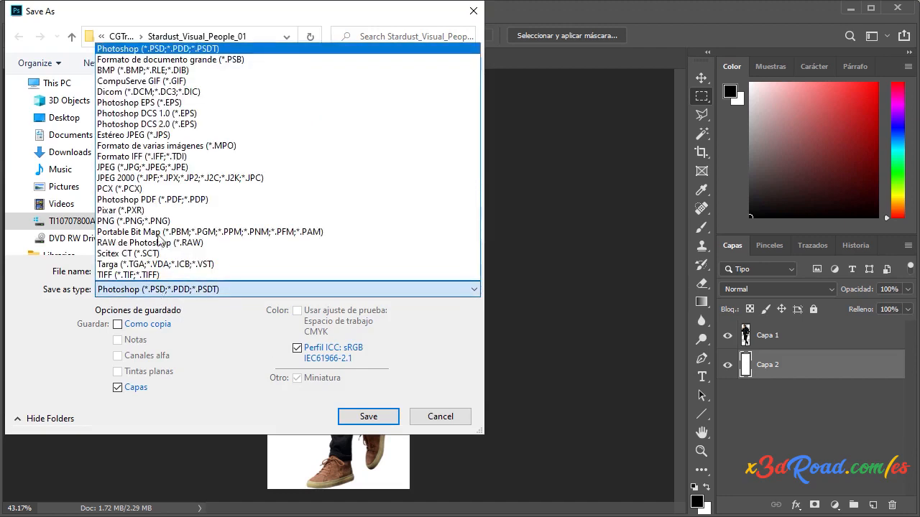
{"action": "left_click", "coordinate": [132, 167]}
{"action": "double_click", "coordinate": [149, 271]}
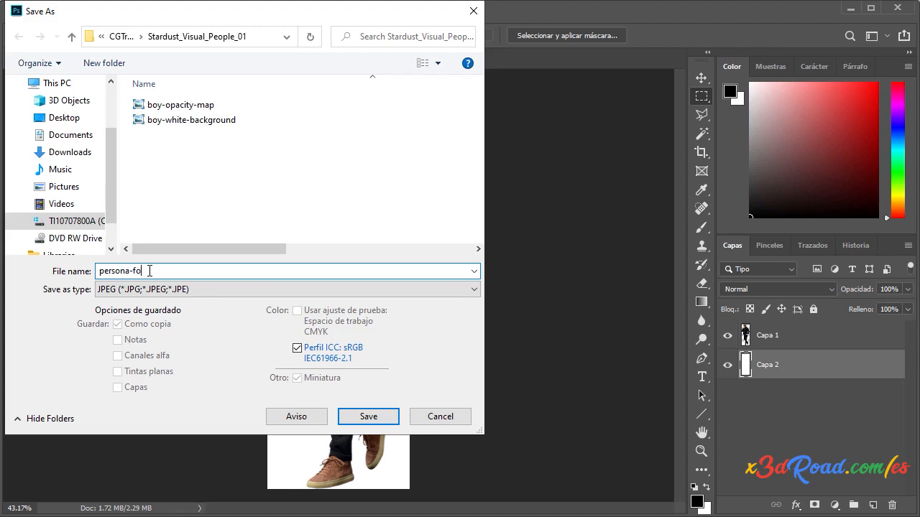
{"action": "type", "text": "blanco"}
{"action": "left_click", "coordinate": [314, 352]}
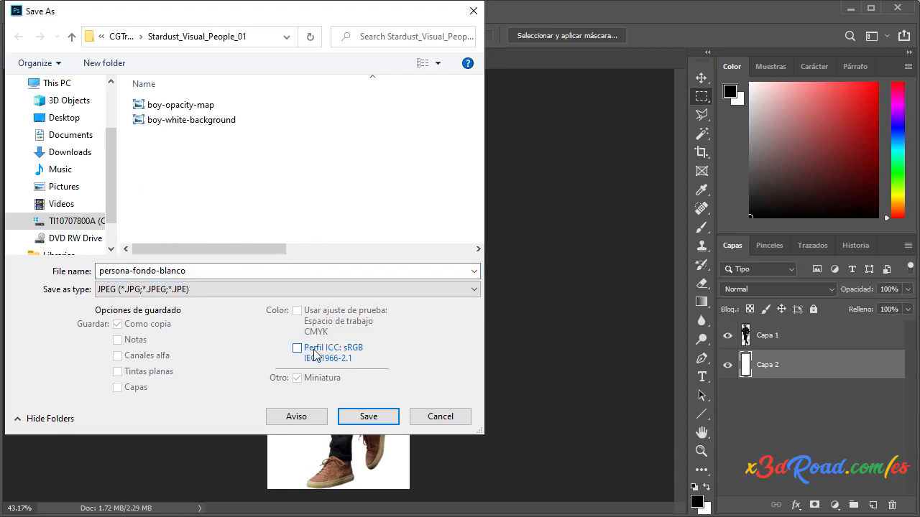
{"action": "left_click", "coordinate": [368, 418]}
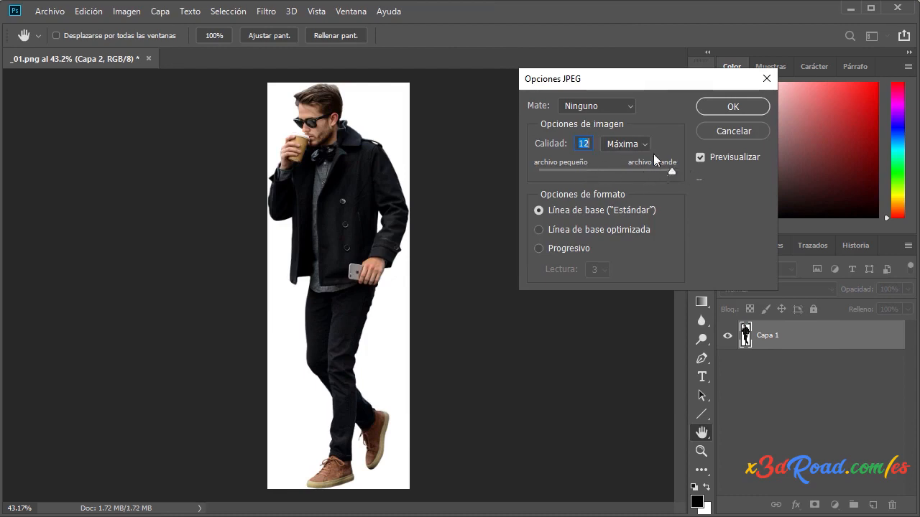
{"action": "left_click", "coordinate": [733, 108]}
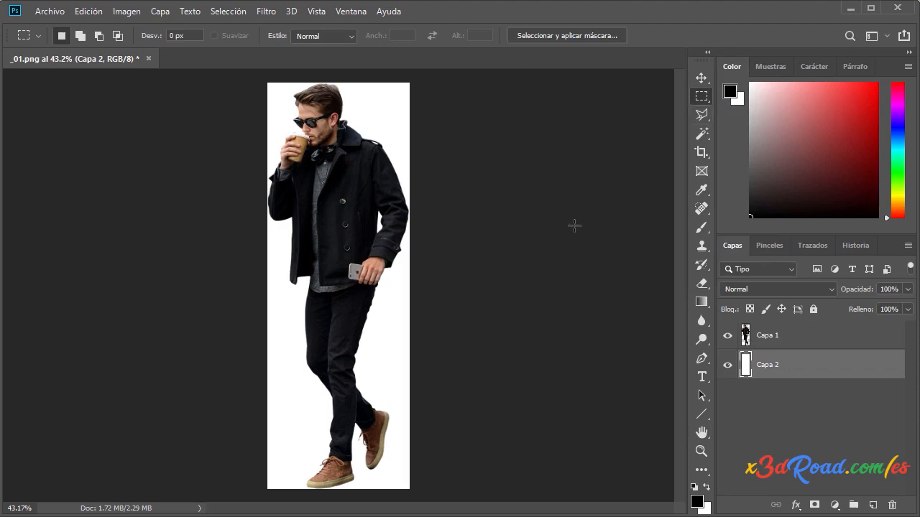
- Hide the white layer Capa 2 and create a new layer named Capa 3 directly above it
{"action": "left_click", "coordinate": [727, 365]}
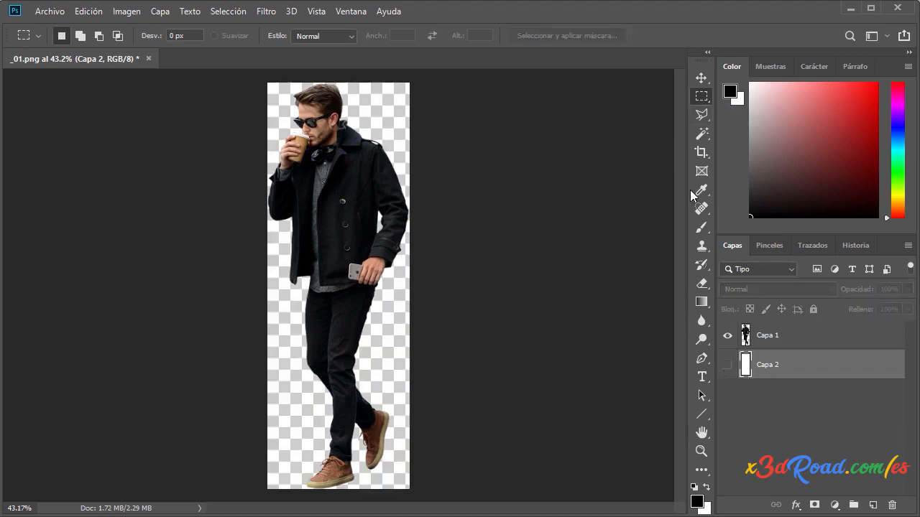
{"action": "left_click", "coordinate": [700, 433]}
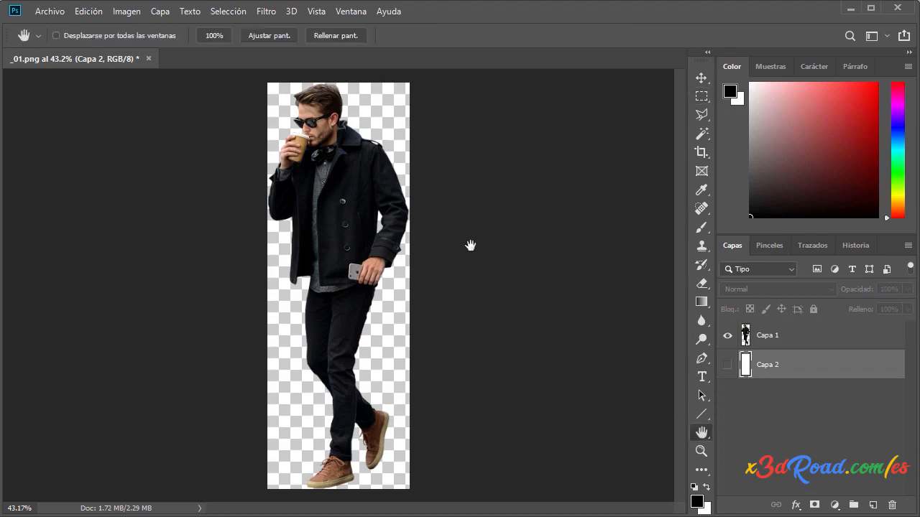
{"action": "key", "text": "ctrl+shift+n"}
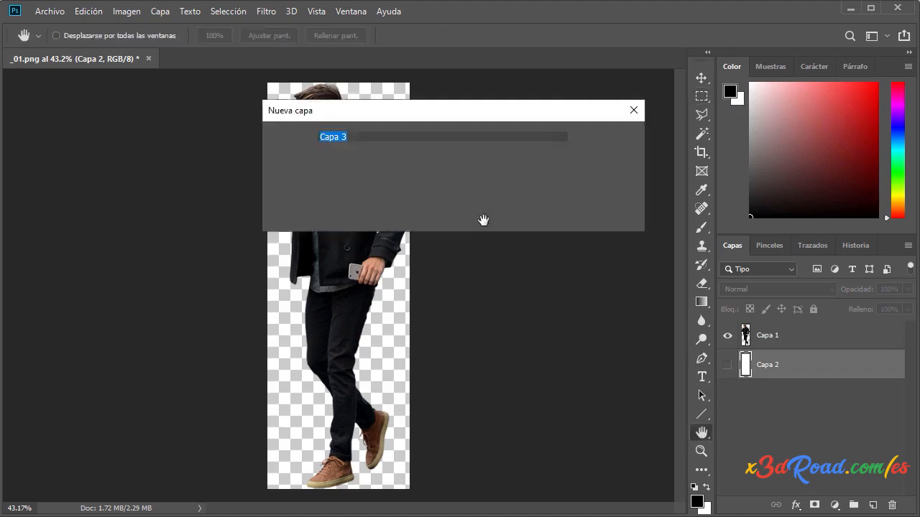
{"action": "left_click", "coordinate": [609, 138]}
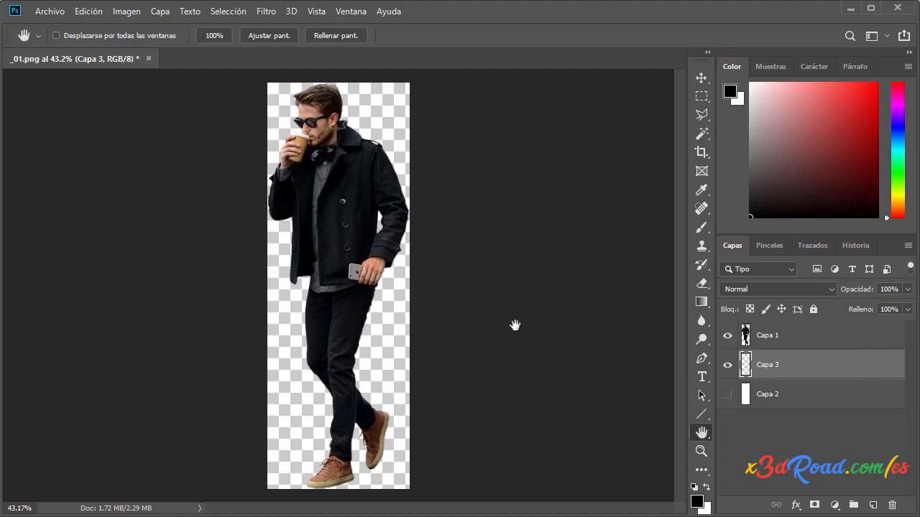
- Select the whole canvas, fill Capa 3 with the black foreground color (Color frontal) at 100% opacity, and deselect
{"action": "key", "text": "ctrl+a"}
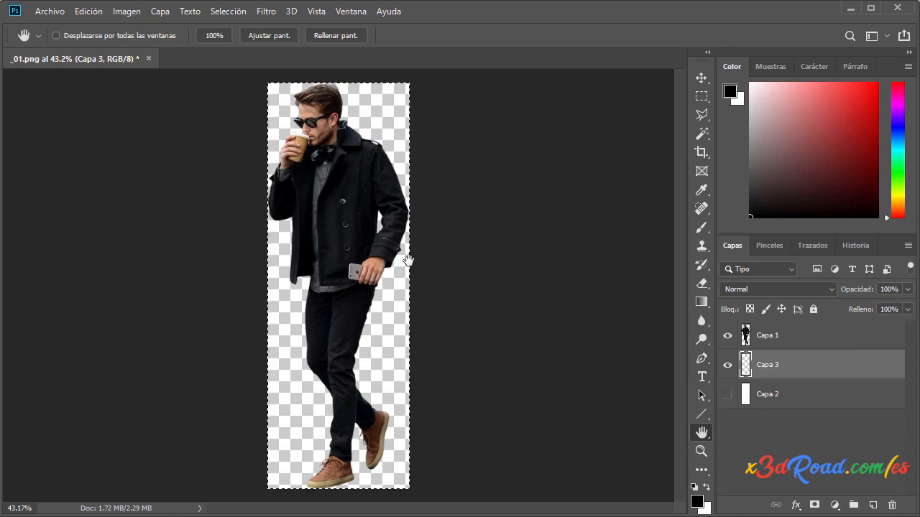
{"action": "left_click", "coordinate": [702, 97]}
{"action": "right_click", "coordinate": [335, 255]}
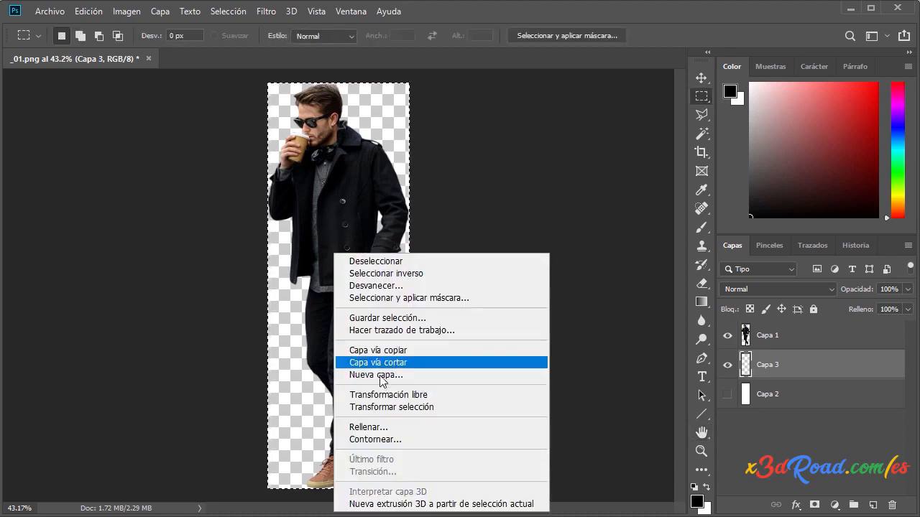
{"action": "left_click", "coordinate": [377, 427]}
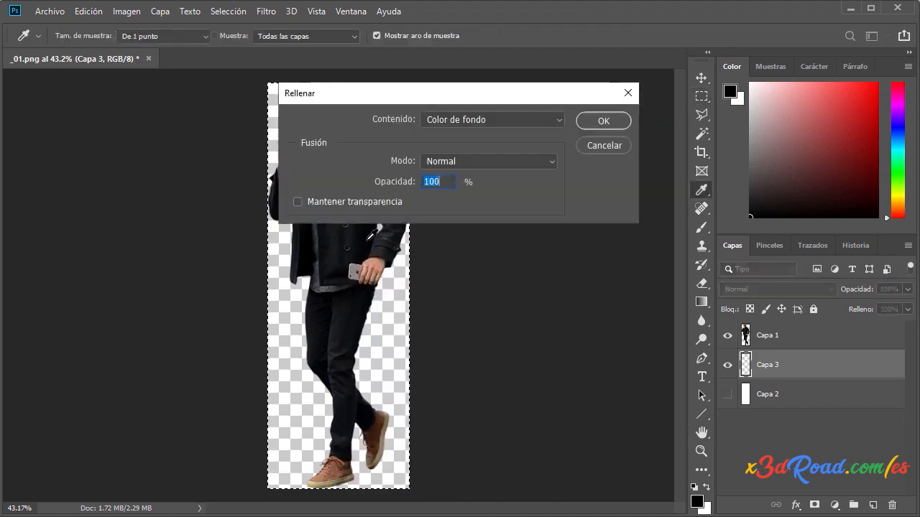
{"action": "left_click", "coordinate": [467, 117]}
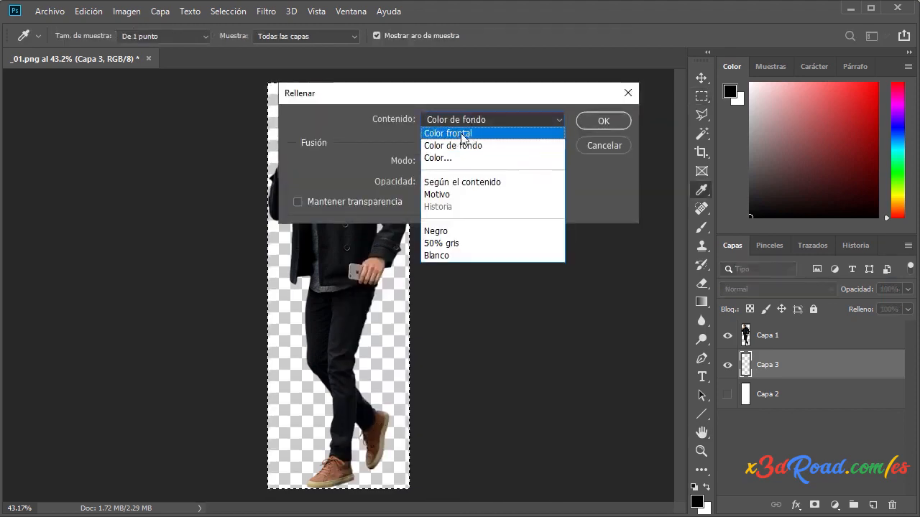
{"action": "left_click", "coordinate": [463, 133]}
{"action": "left_click", "coordinate": [603, 121]}
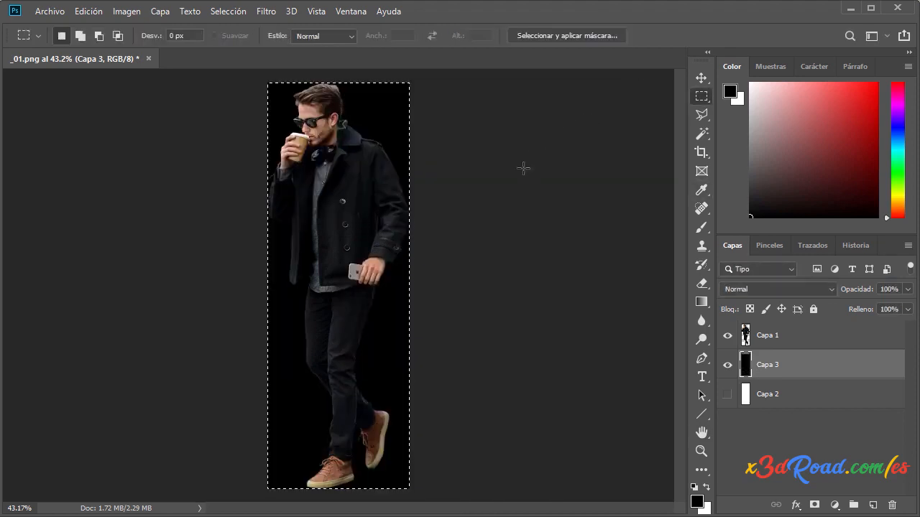
{"action": "key", "text": "ctrl+d"}
- Create a new layer named Capa 4 and place it above the man's layer, Capa 1
{"action": "key", "text": "h"}
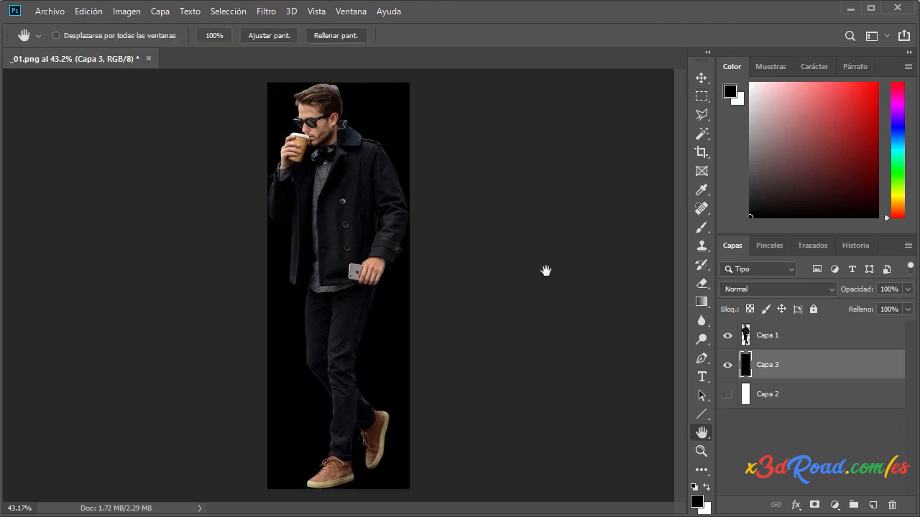
{"action": "key", "text": "ctrl+shift+n"}
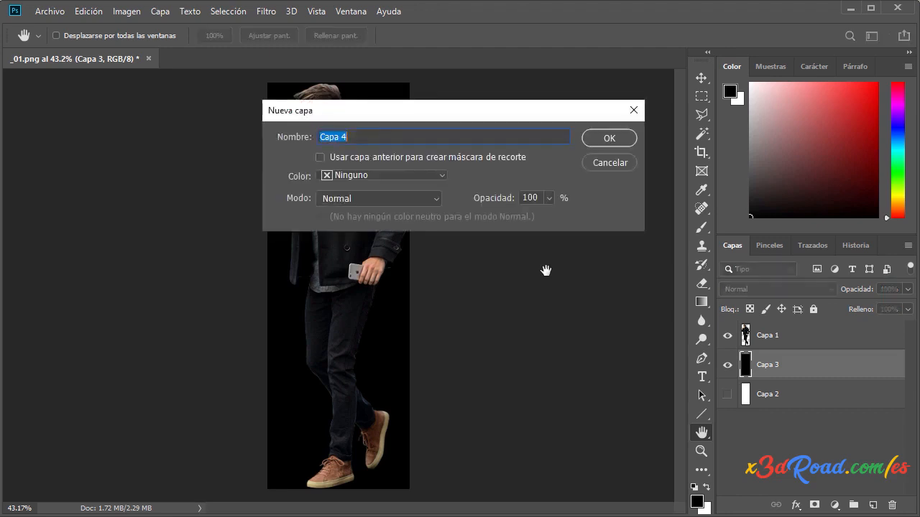
{"action": "left_click", "coordinate": [607, 139]}
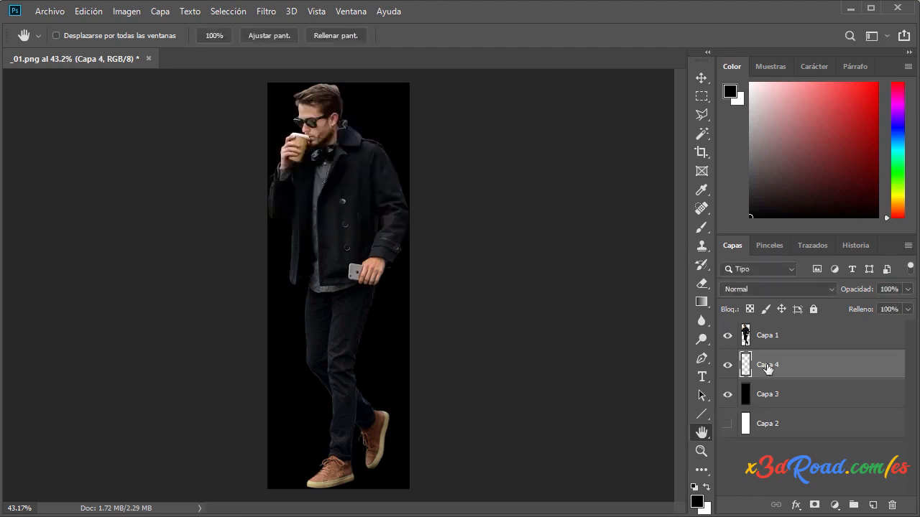
{"action": "left_click_drag", "start_coordinate": [768, 368], "coordinate": [774, 332]}
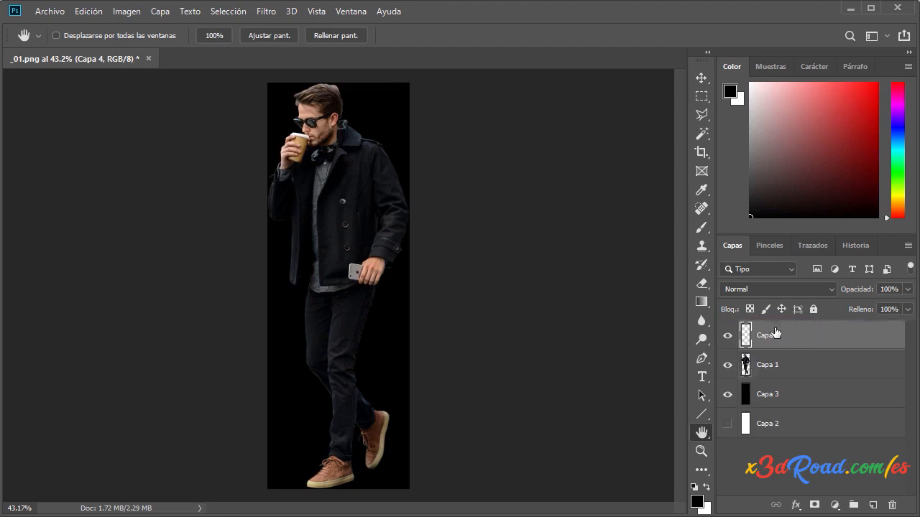
- Load the man's outline from Capa 1 as a selection, fill it on Capa 4 with white (Color de fondo) at 100% opacity, and deselect
{"action": "left_click", "coordinate": [772, 370]}
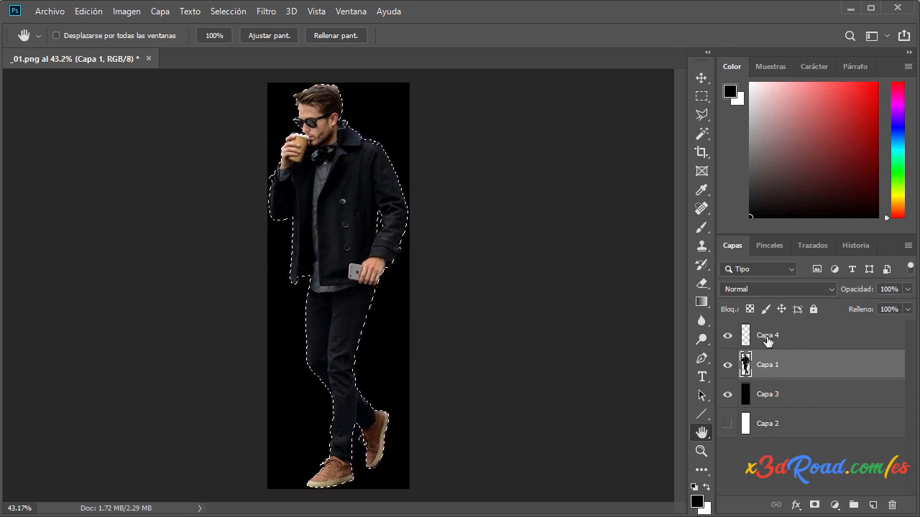
{"action": "left_click", "coordinate": [769, 341]}
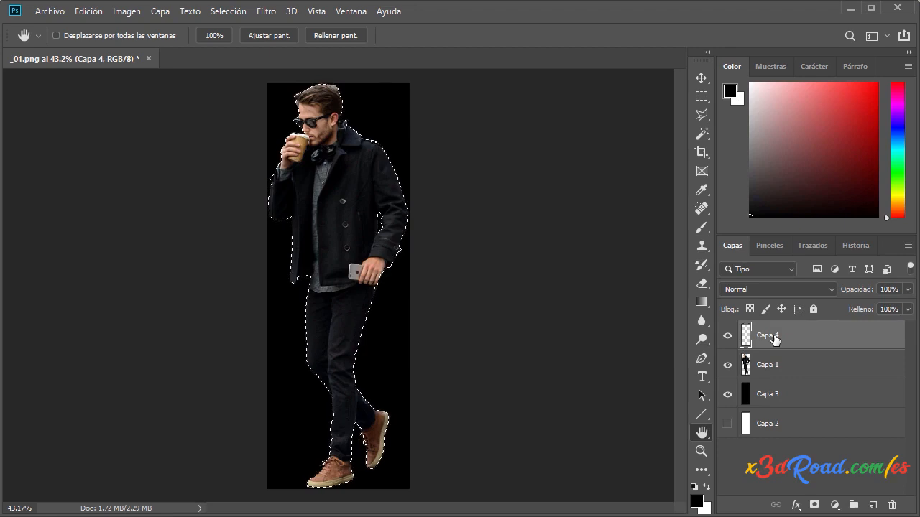
{"action": "left_click", "coordinate": [700, 96]}
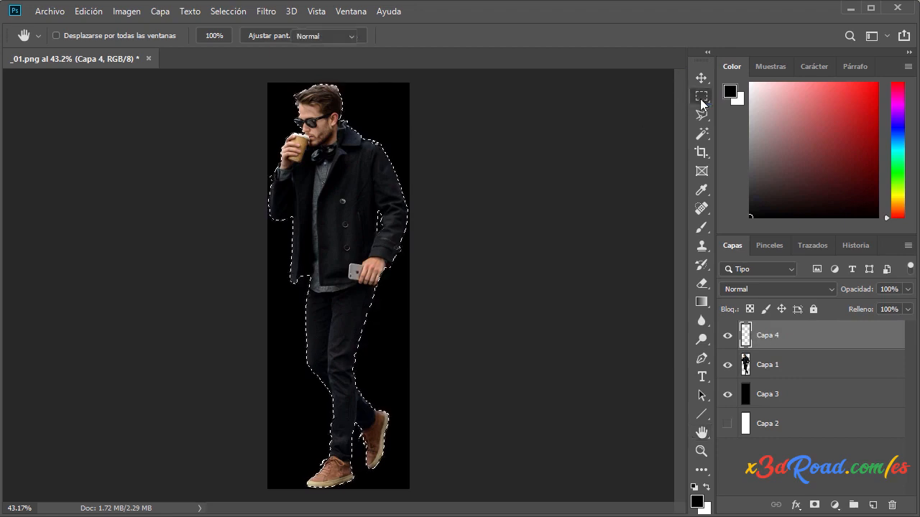
{"action": "right_click", "coordinate": [335, 211]}
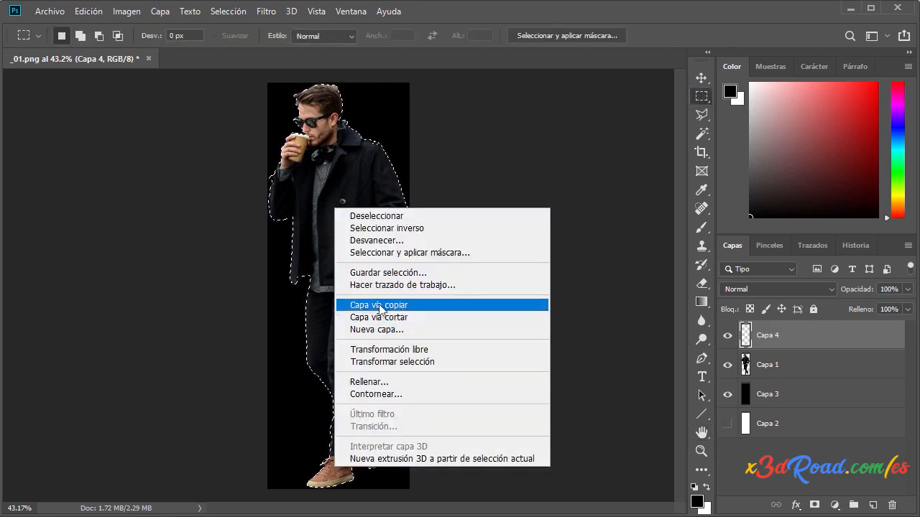
{"action": "left_click", "coordinate": [375, 382]}
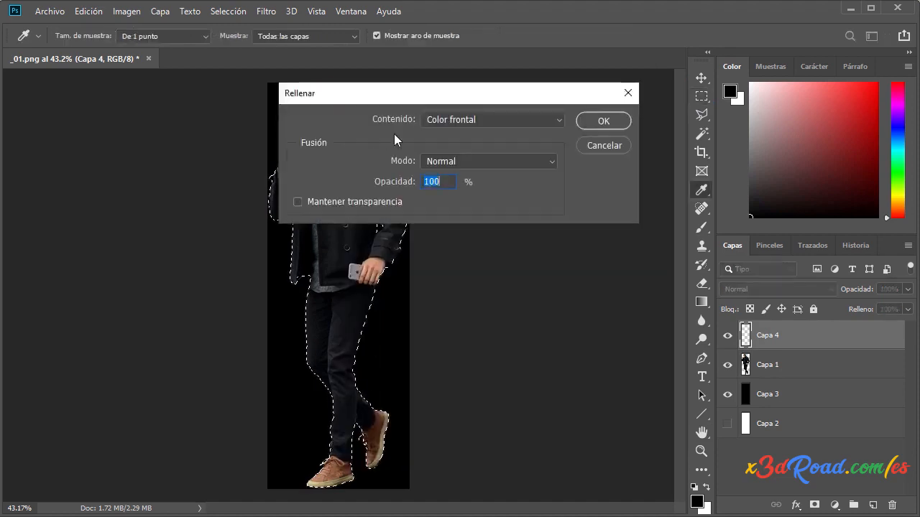
{"action": "left_click", "coordinate": [458, 120]}
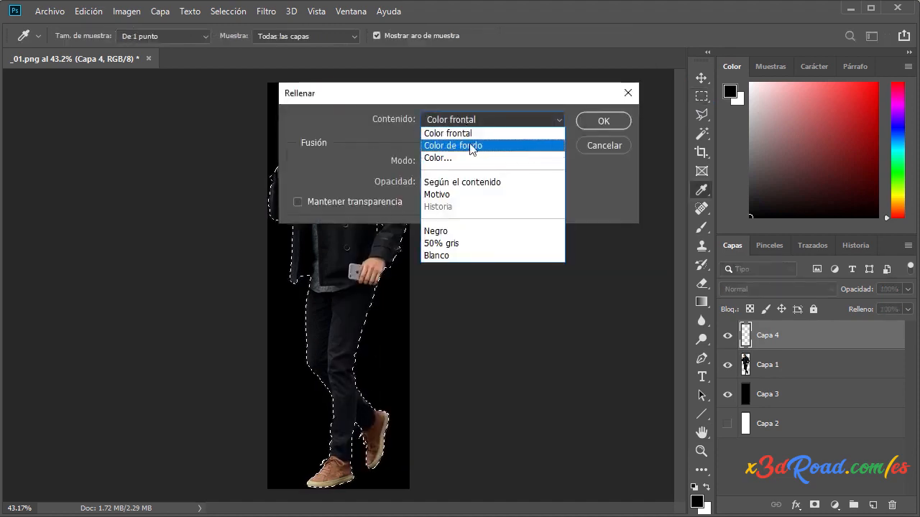
{"action": "left_click", "coordinate": [472, 146]}
{"action": "left_click", "coordinate": [603, 121]}
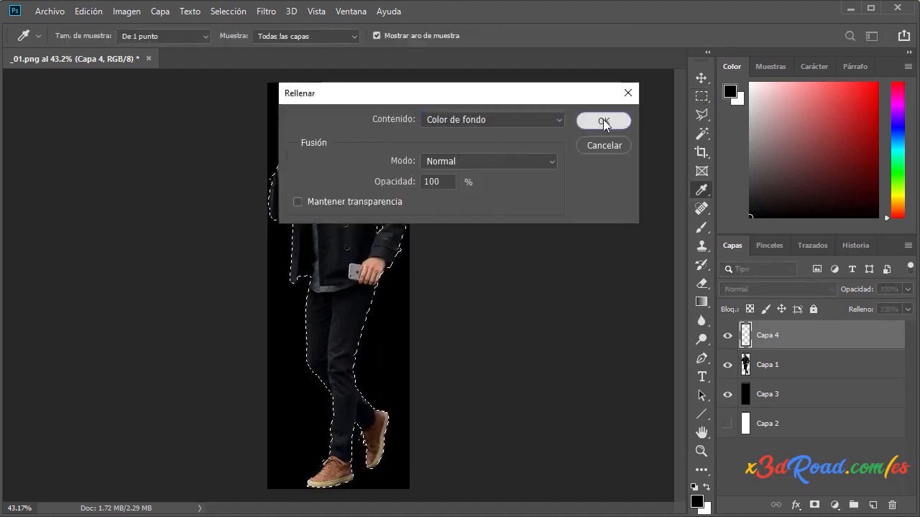
{"action": "key", "text": "m"}
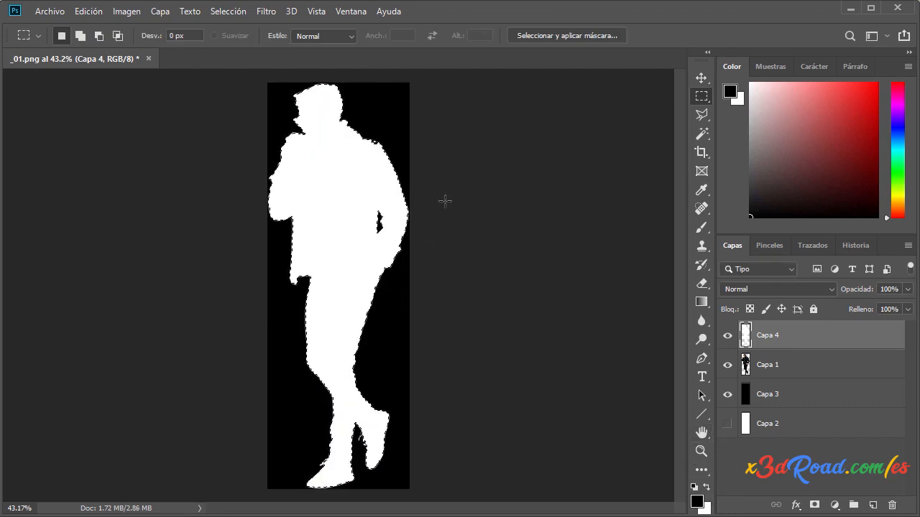
{"action": "key", "text": "ctrl+d"}
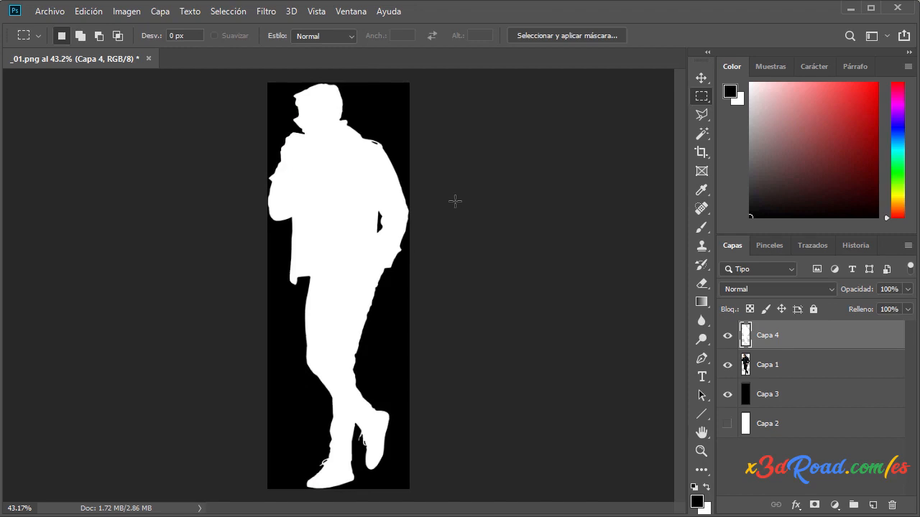
- Save the silhouette as a JPEG named persona-mapa-opacidad without the ICC profile, at quality 12 (Máxima) with Línea de base (Estándar)
{"action": "left_click", "coordinate": [51, 12]}
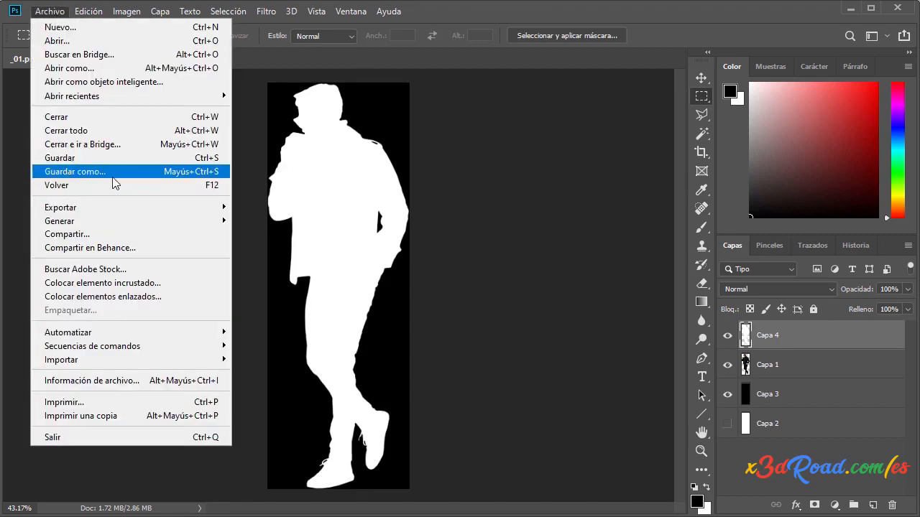
{"action": "left_click", "coordinate": [92, 177]}
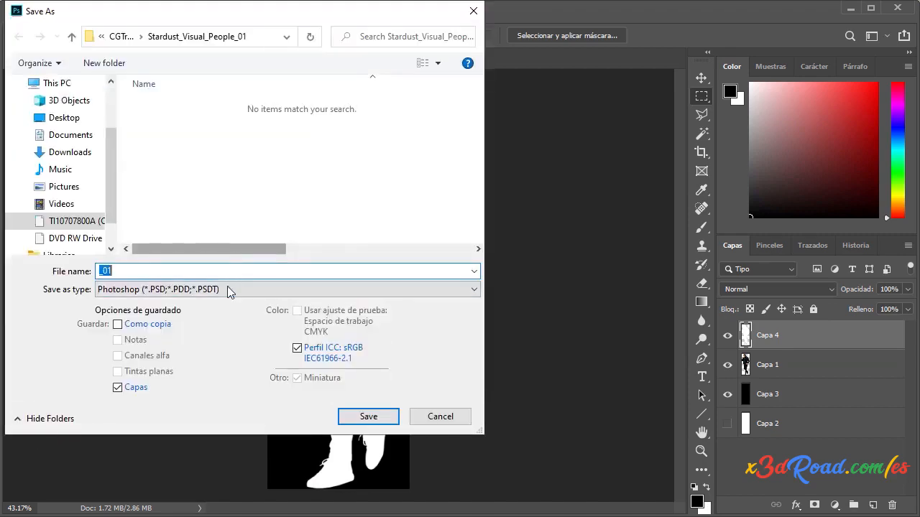
{"action": "left_click", "coordinate": [180, 295]}
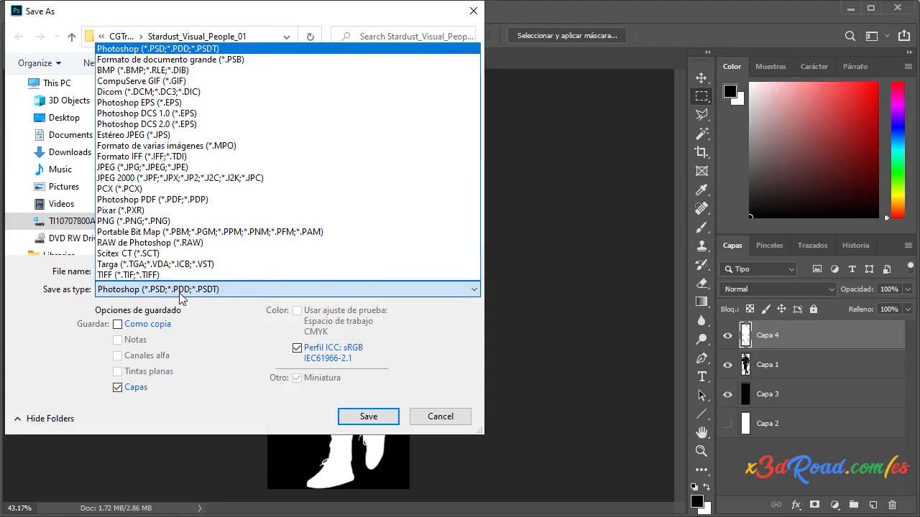
{"action": "left_click", "coordinate": [113, 167]}
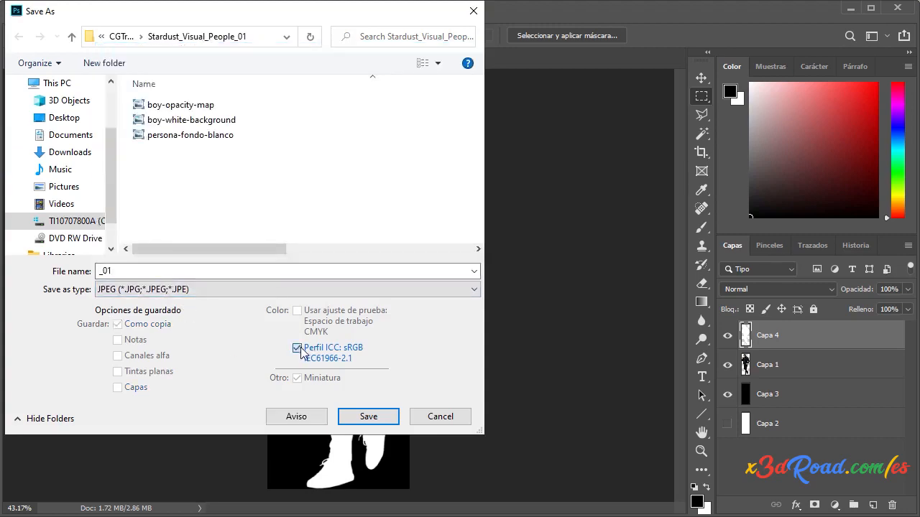
{"action": "double_click", "coordinate": [153, 272]}
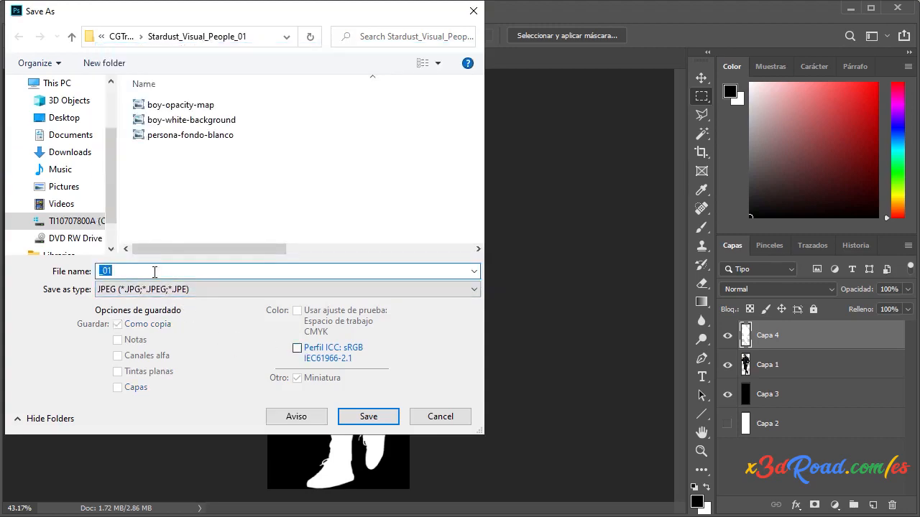
{"action": "type", "text": "persona"}
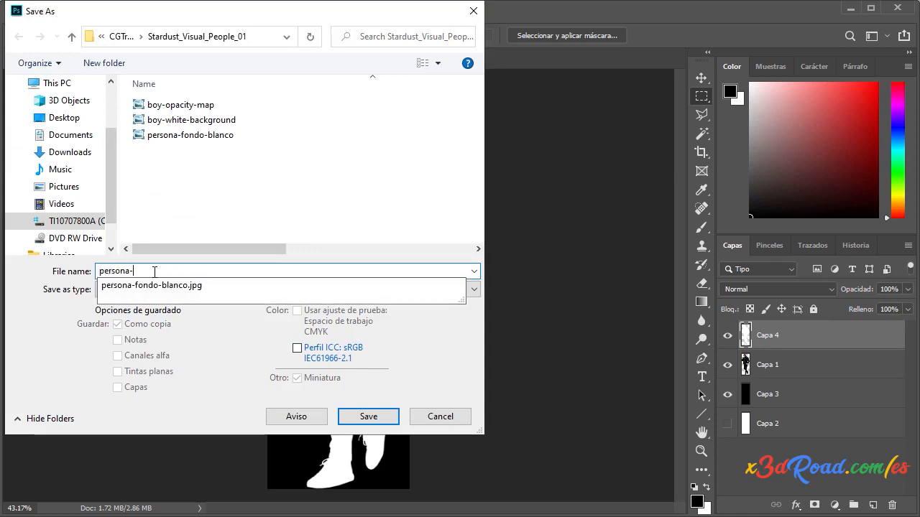
{"action": "type", "text": "-mapa-opacidad"}
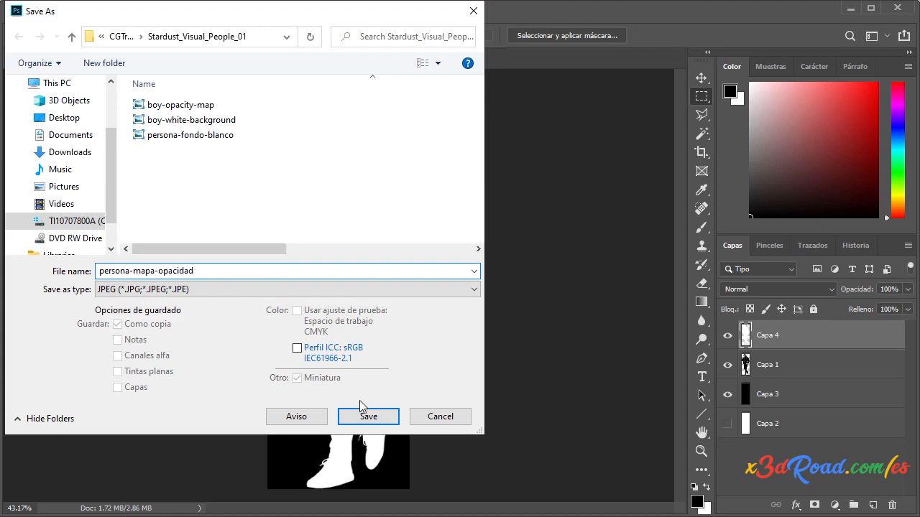
{"action": "left_click", "coordinate": [374, 422]}
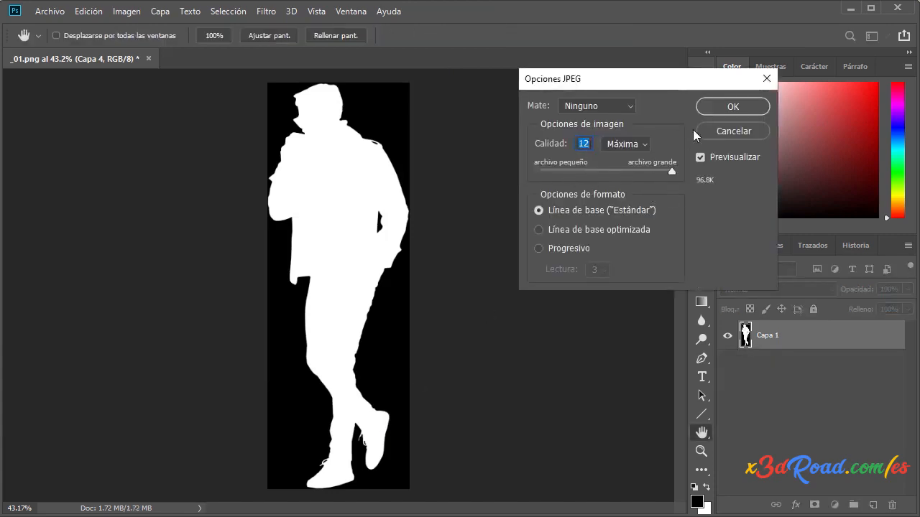
{"action": "left_click", "coordinate": [729, 108]}
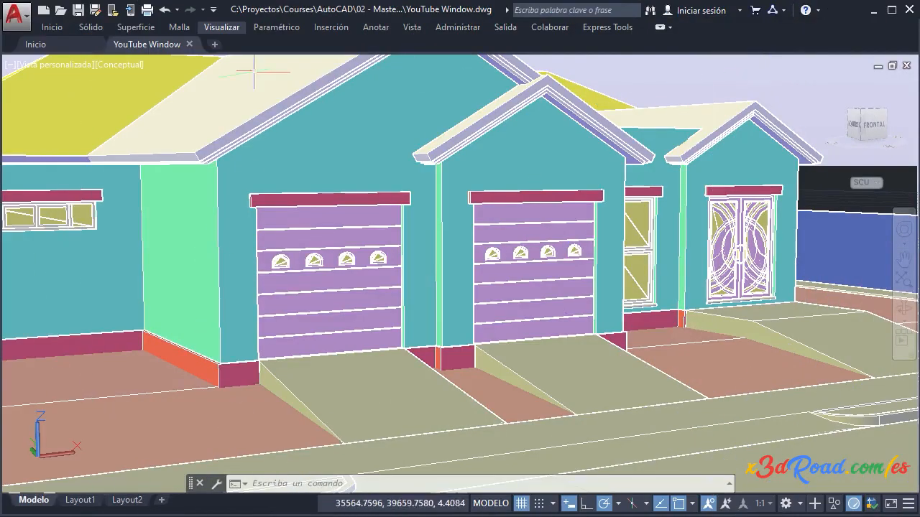
- Switch to AutoCAD, set the house model to the Isométrica SO view with the Estructura alámbrica 2D style, and check that SCU is active
{"action": "left_click", "coordinate": [44, 63]}
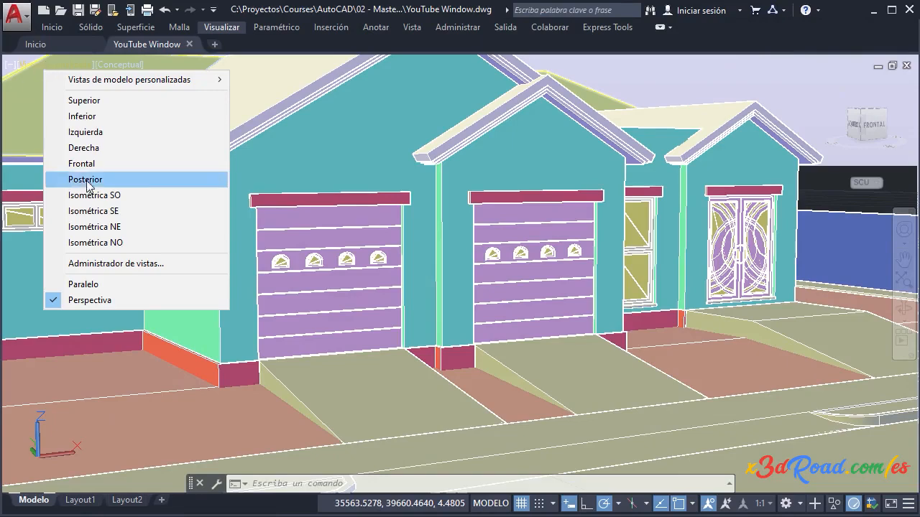
{"action": "left_click", "coordinate": [103, 195]}
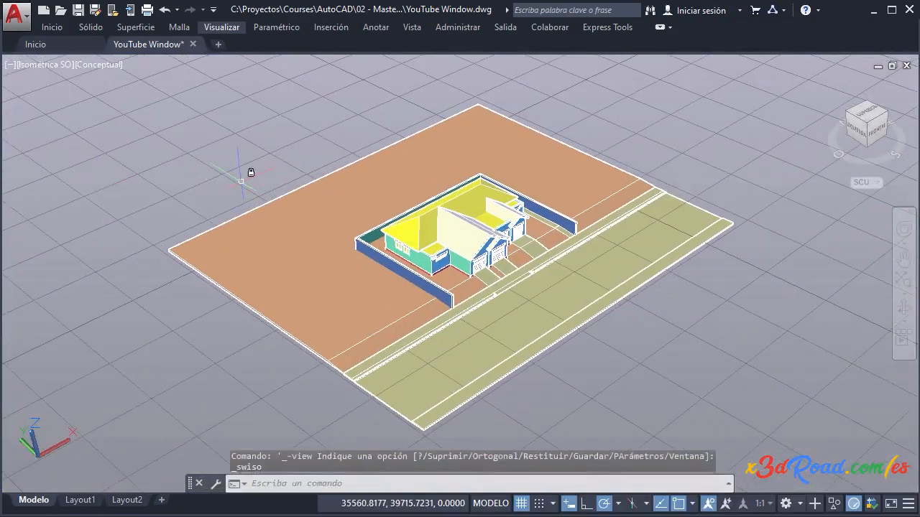
{"action": "left_click", "coordinate": [105, 68]}
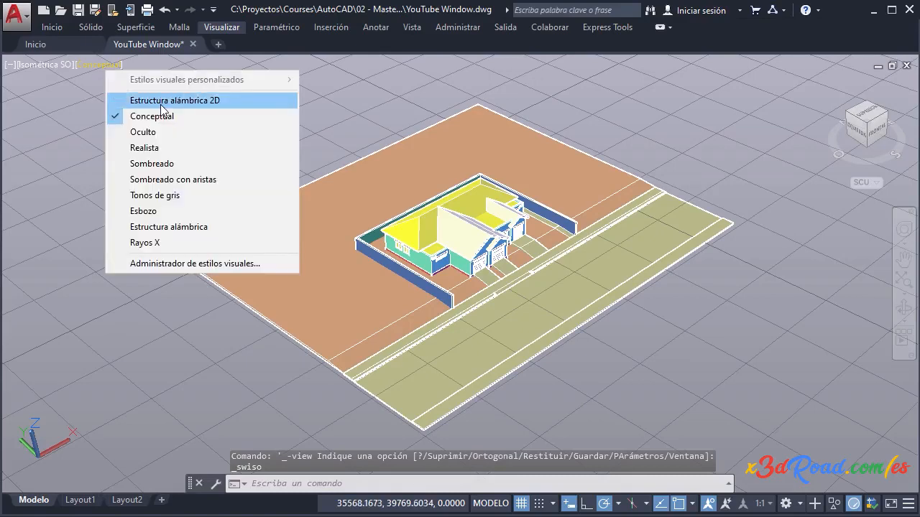
{"action": "left_click", "coordinate": [160, 100]}
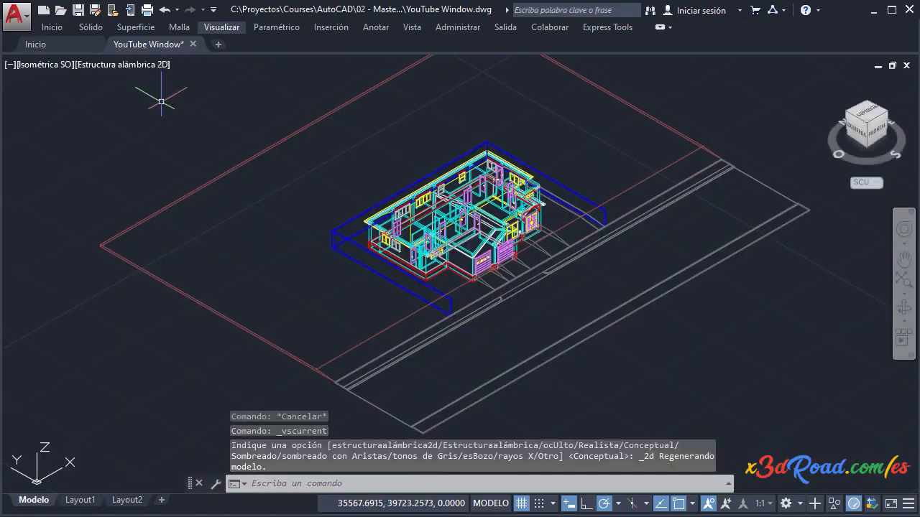
{"action": "left_click", "coordinate": [864, 182]}
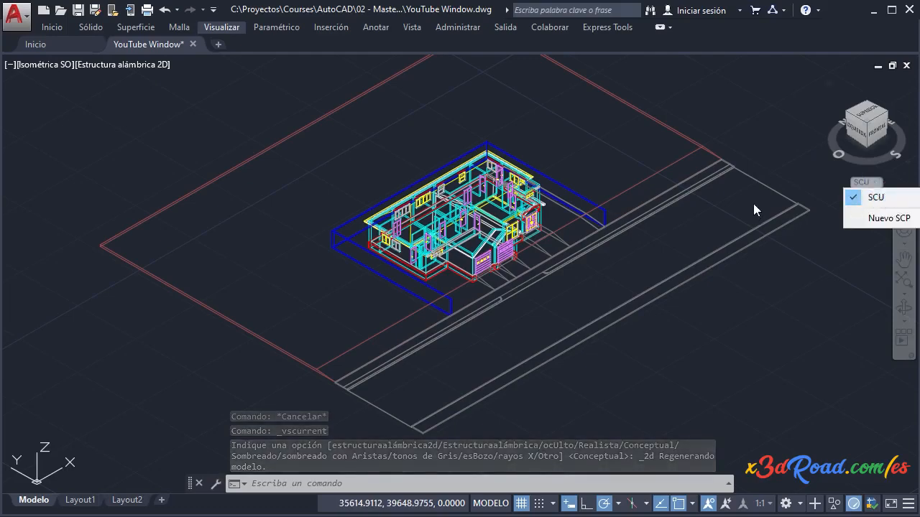
- Find an empty area beside the street, then review the drawing units and insertion scale with UNIDADES and accept them
{"action": "middle_click_drag", "start_coordinate": [711, 205], "coordinate": [431, 276]}
{"action": "scroll", "coordinate": [462, 248], "scroll_direction": "up", "scroll_amount": 6}
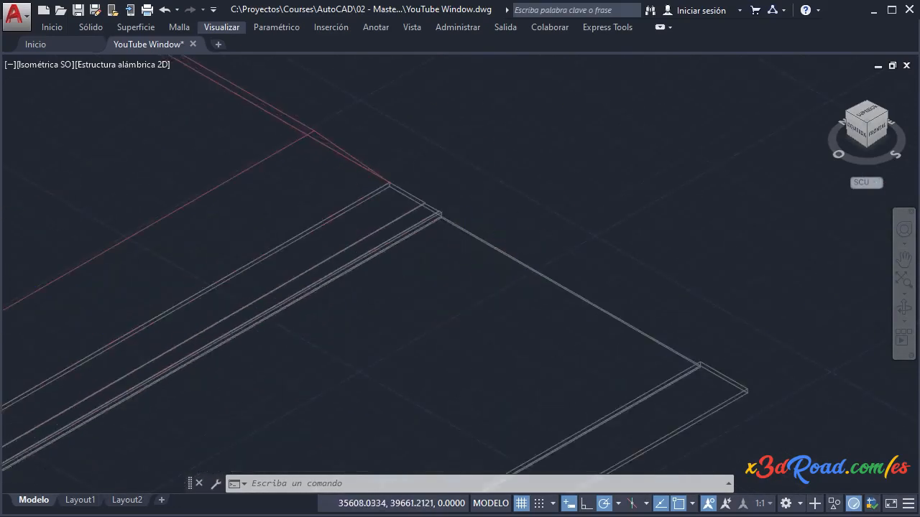
{"action": "scroll", "coordinate": [536, 248], "scroll_direction": "up", "scroll_amount": 2}
{"action": "middle_click_drag", "start_coordinate": [571, 254], "coordinate": [326, 273]}
{"action": "scroll", "coordinate": [384, 301], "scroll_direction": "up", "scroll_amount": 8}
{"action": "scroll", "coordinate": [393, 282], "scroll_direction": "down", "scroll_amount": 4}
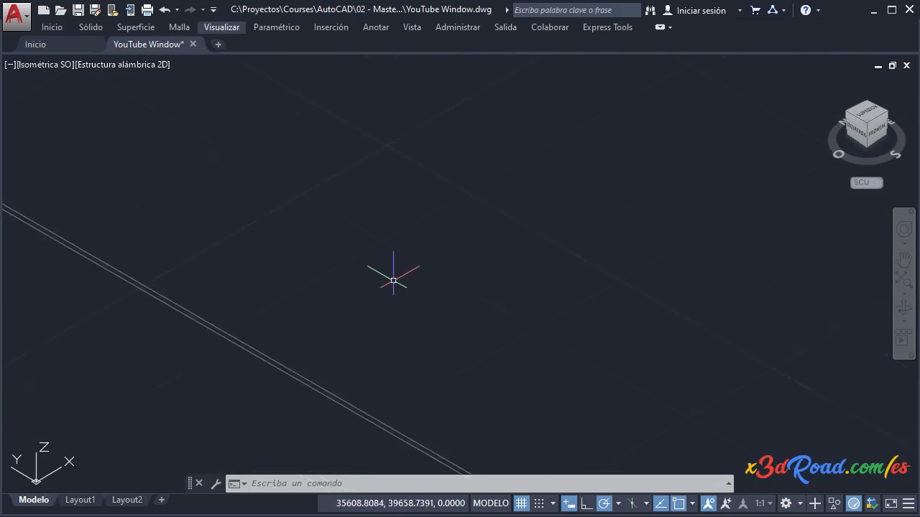
{"action": "scroll", "coordinate": [445, 283], "scroll_direction": "down", "scroll_amount": 1}
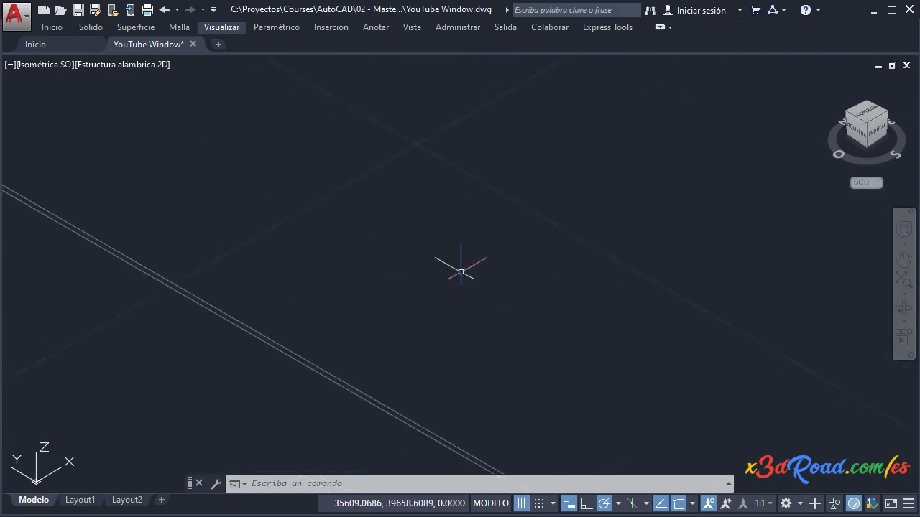
{"action": "type", "text": "UN"}
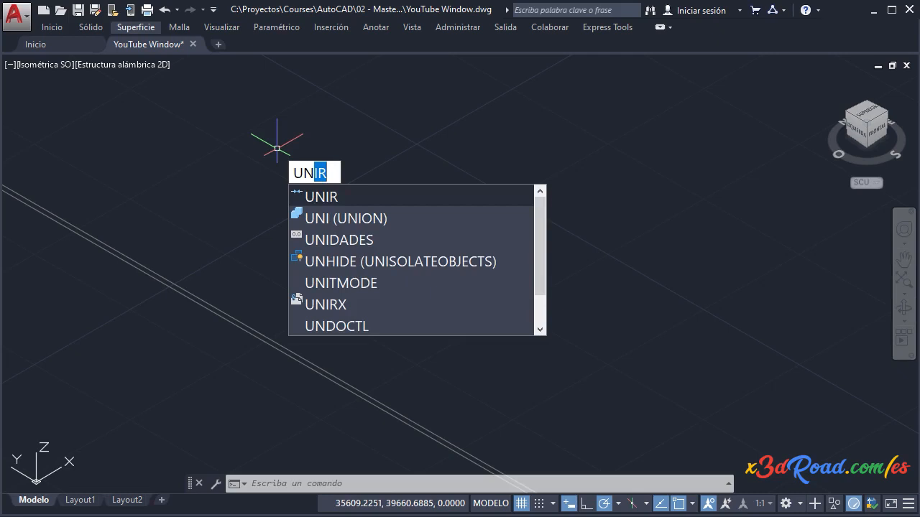
{"action": "left_click", "coordinate": [338, 240]}
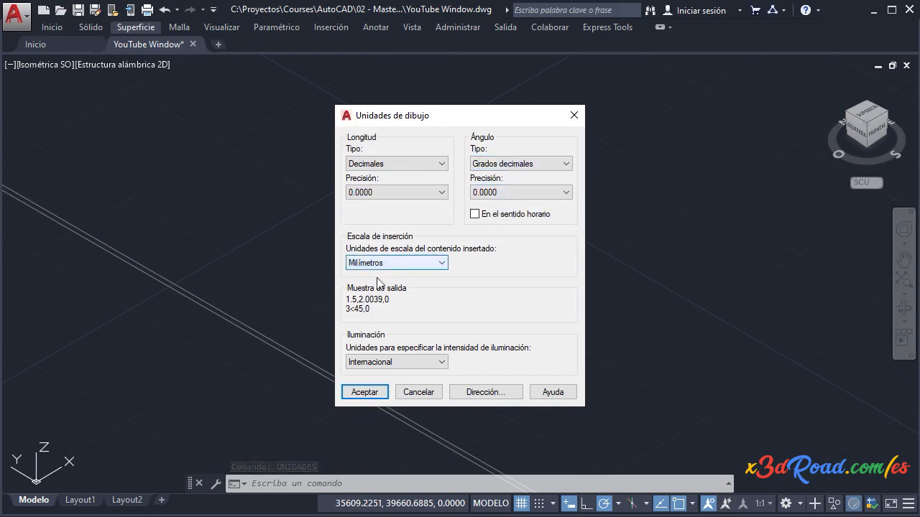
{"action": "left_click", "coordinate": [364, 392]}
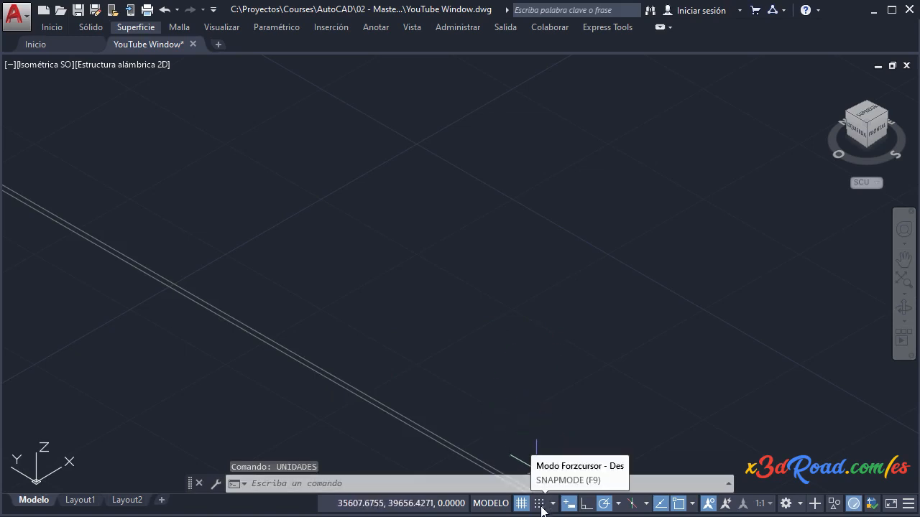
- Turn off polar tracking, object snap tracking, object snap and the display of annotative objects
{"action": "left_click", "coordinate": [604, 504]}
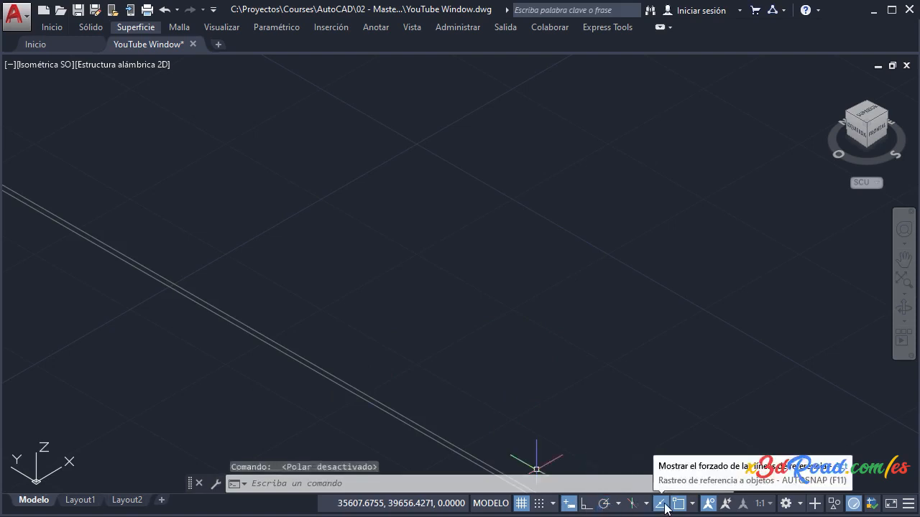
{"action": "left_click", "coordinate": [659, 504]}
{"action": "left_click", "coordinate": [677, 504]}
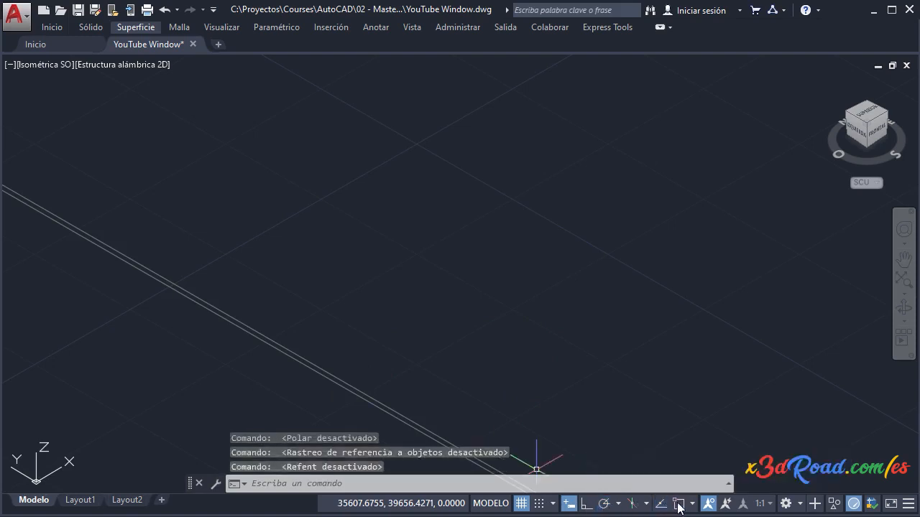
{"action": "left_click", "coordinate": [708, 505]}
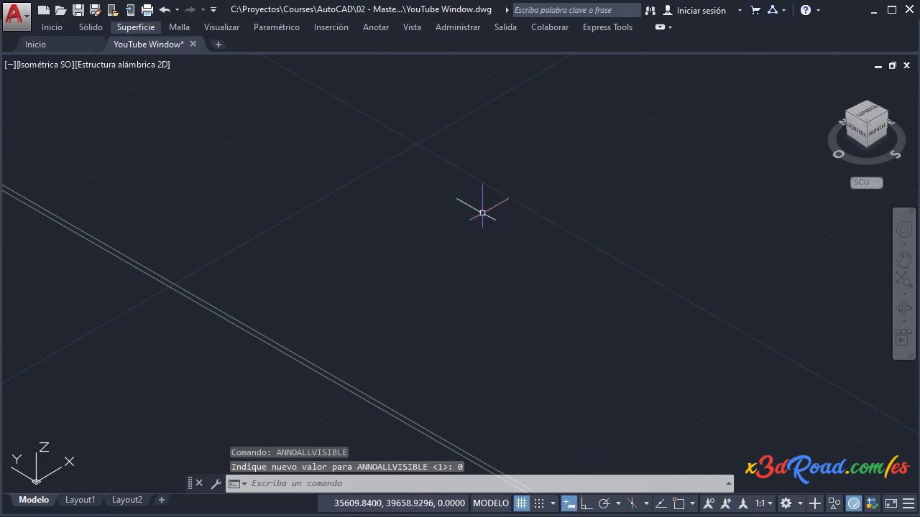
- Create a planar surface 0.6 wide by 1.8 high in the empty area beside the street
{"action": "left_click", "coordinate": [136, 27]}
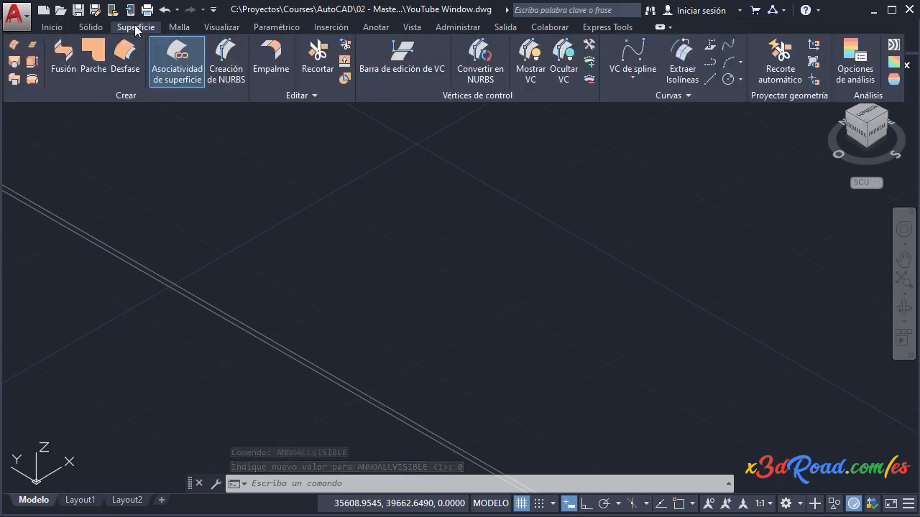
{"action": "left_click", "coordinate": [32, 49]}
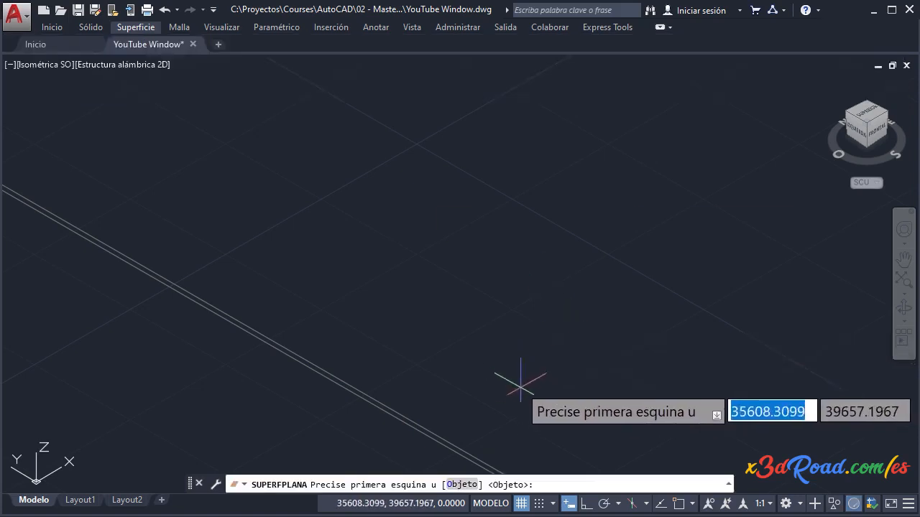
{"action": "left_click", "coordinate": [511, 387]}
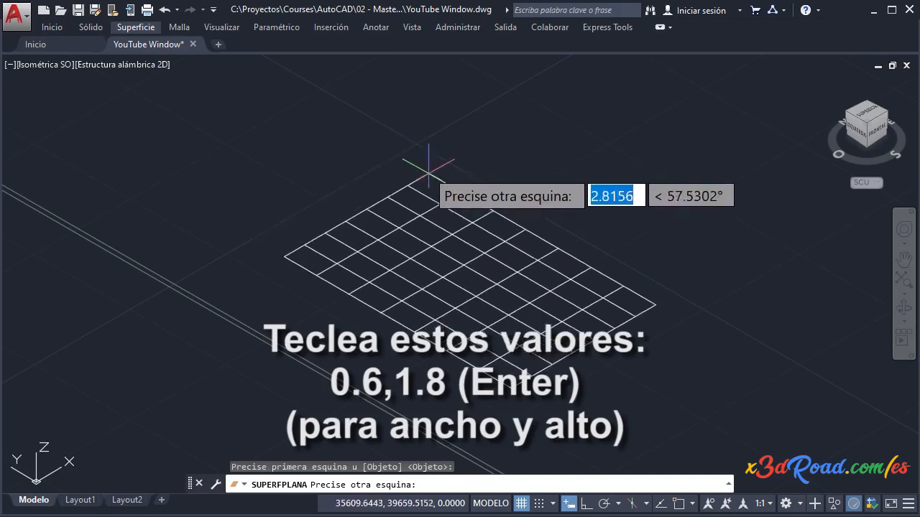
{"action": "type", "text": ".6"}
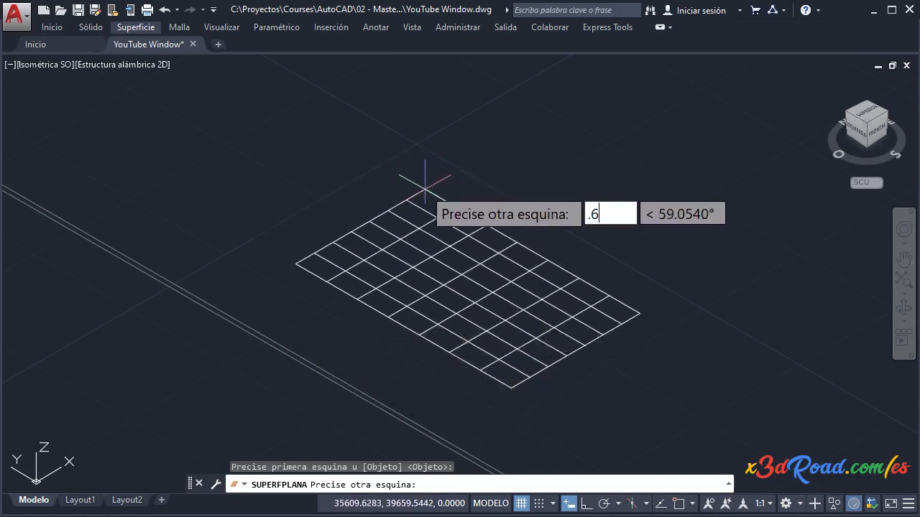
{"action": "key", "text": "Tab"}
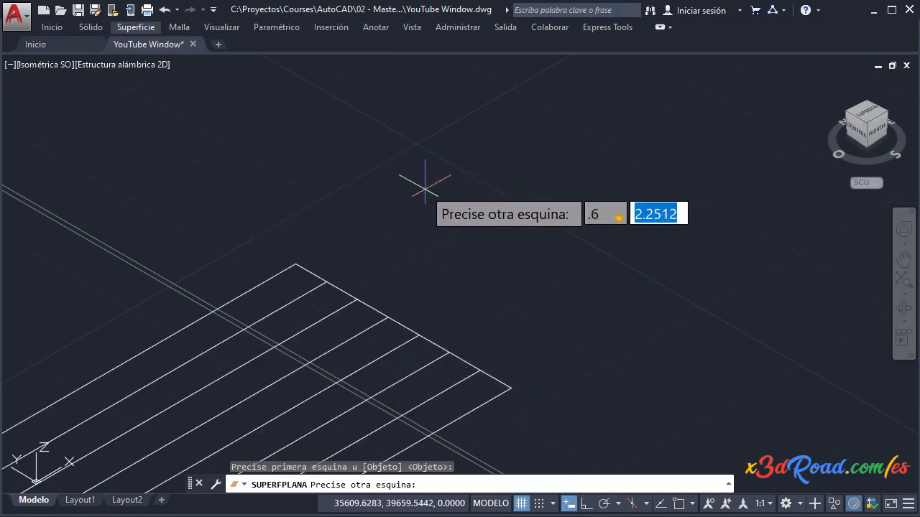
{"action": "type", "text": "1"}
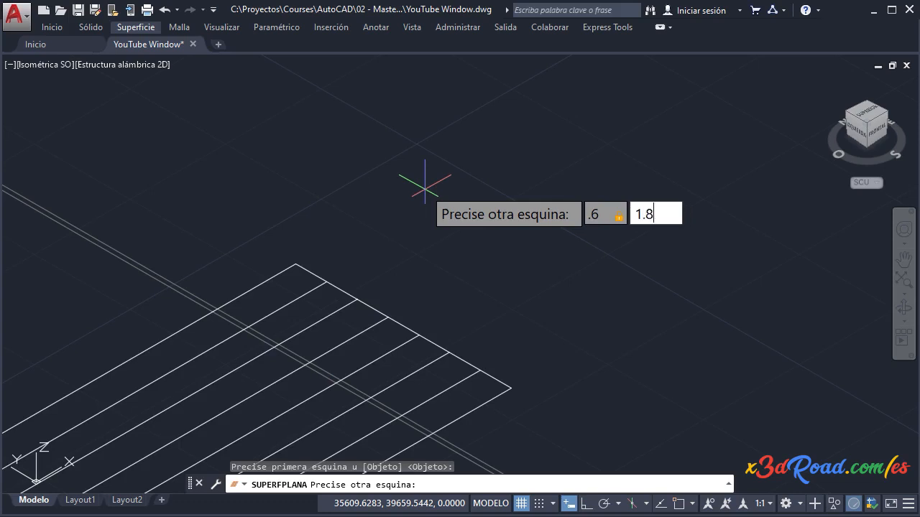
{"action": "type", "text": ".8"}
{"action": "key", "text": "Return"}
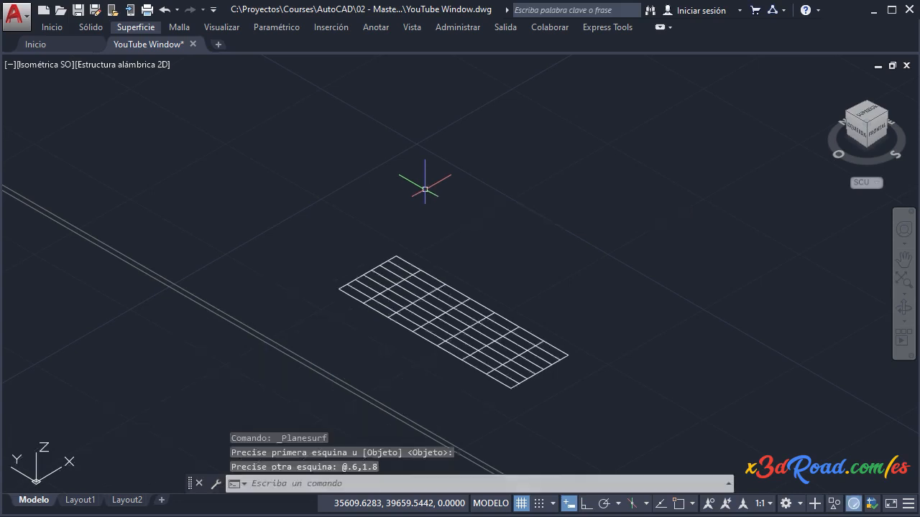
- Set both Isolíneas U and Isolíneas V of the planar surface to 0 in its properties
{"action": "left_click", "coordinate": [479, 335]}
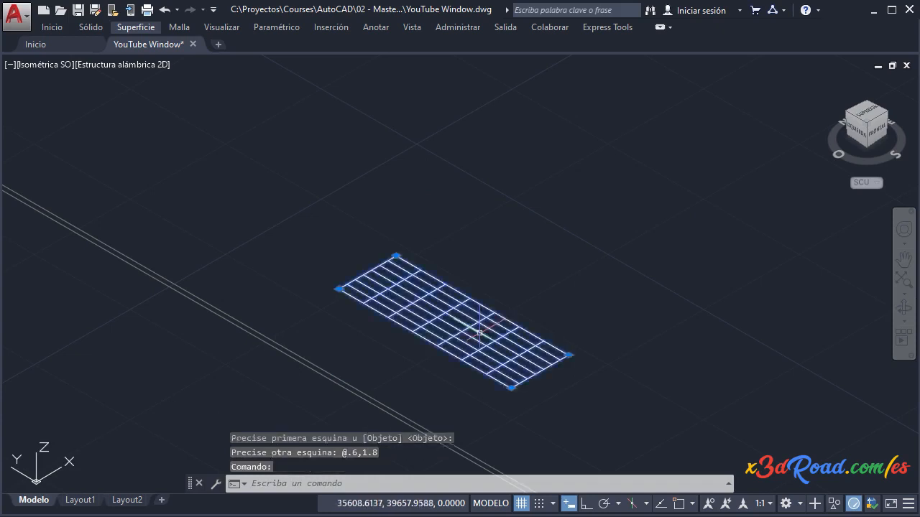
{"action": "right_click", "coordinate": [479, 333]}
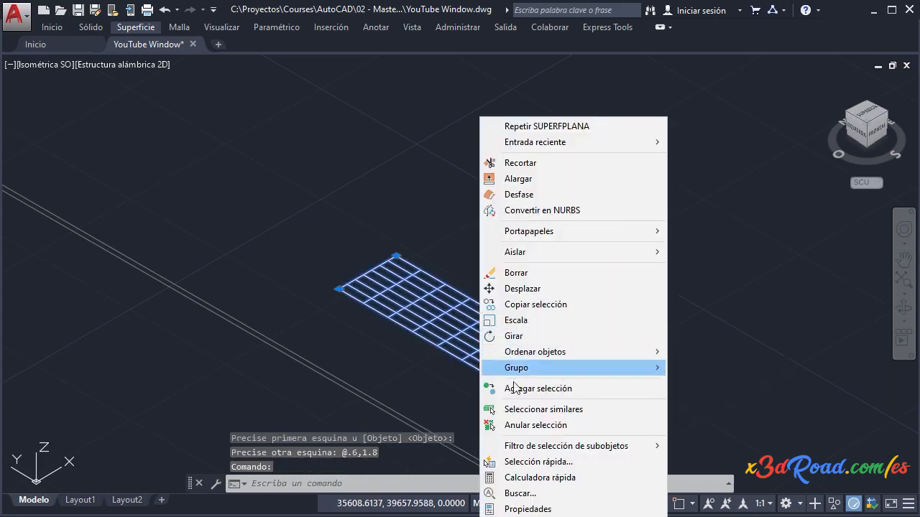
{"action": "left_click", "coordinate": [529, 509]}
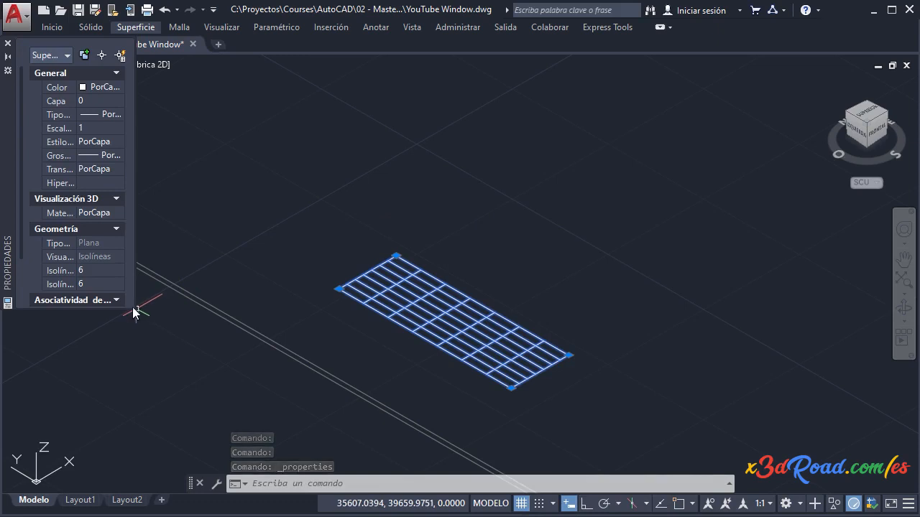
{"action": "left_click_drag", "start_coordinate": [136, 309], "coordinate": [238, 456]}
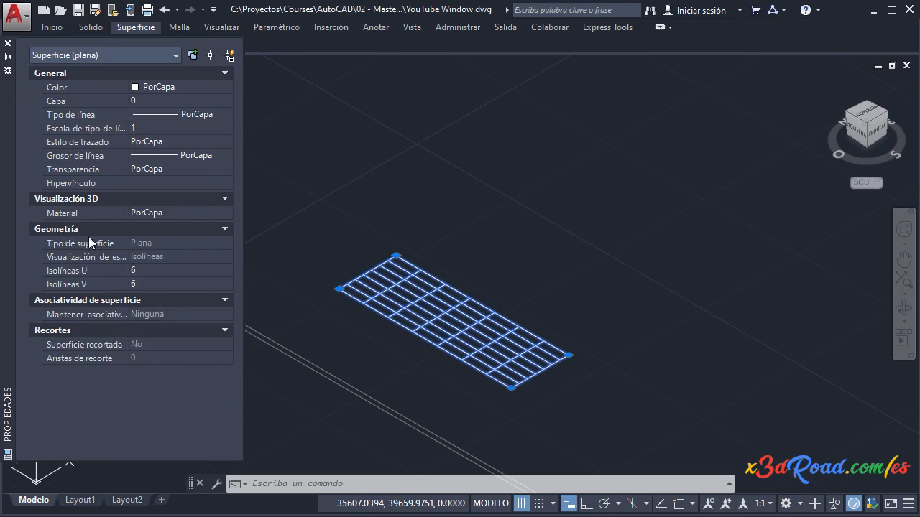
{"action": "left_click", "coordinate": [190, 270]}
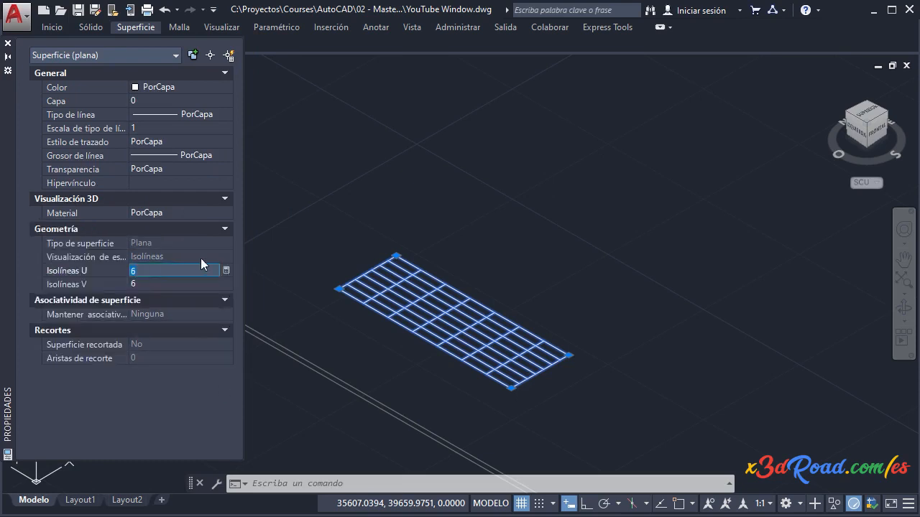
{"action": "left_click", "coordinate": [155, 287]}
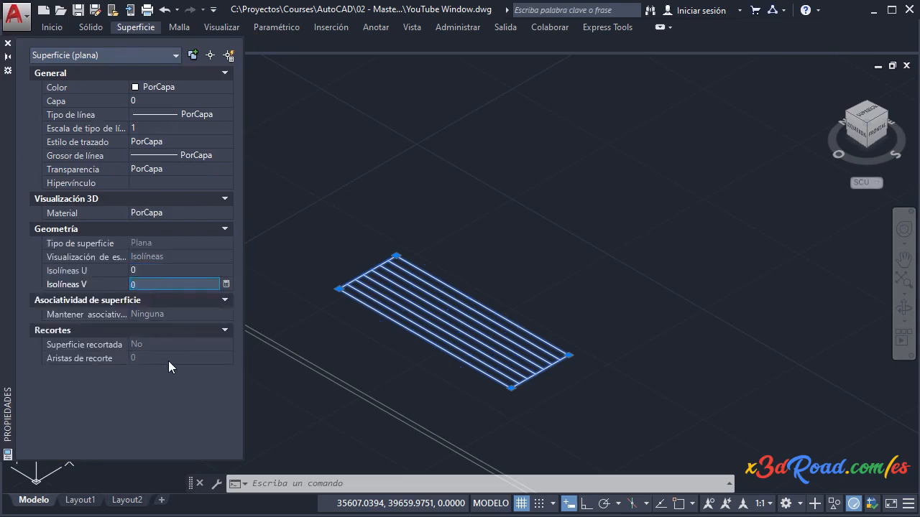
{"action": "type", "text": "0"}
{"action": "key", "text": "Return"}
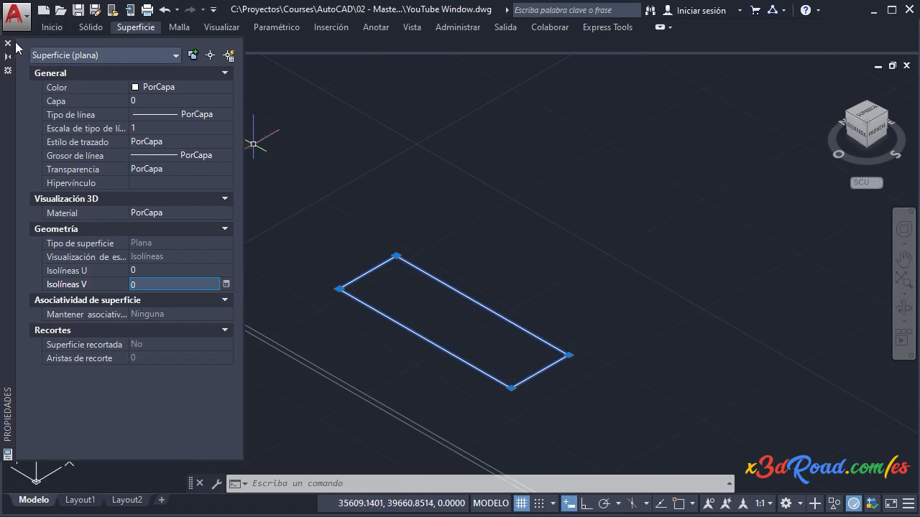
- Anchor the Properties palette with Anclaje a la derecha, check that it expands, and deselect the surface
{"action": "mouse_move", "coordinate": [10, 119]}
{"action": "left_mouse_down"}
{"action": "mouse_move", "coordinate": [200, 173]}
{"action": "mouse_move", "coordinate": [249, 143]}
{"action": "mouse_move", "coordinate": [304, 149]}
{"action": "mouse_move", "coordinate": [355, 130]}
{"action": "mouse_move", "coordinate": [393, 154]}
{"action": "left_mouse_up"}
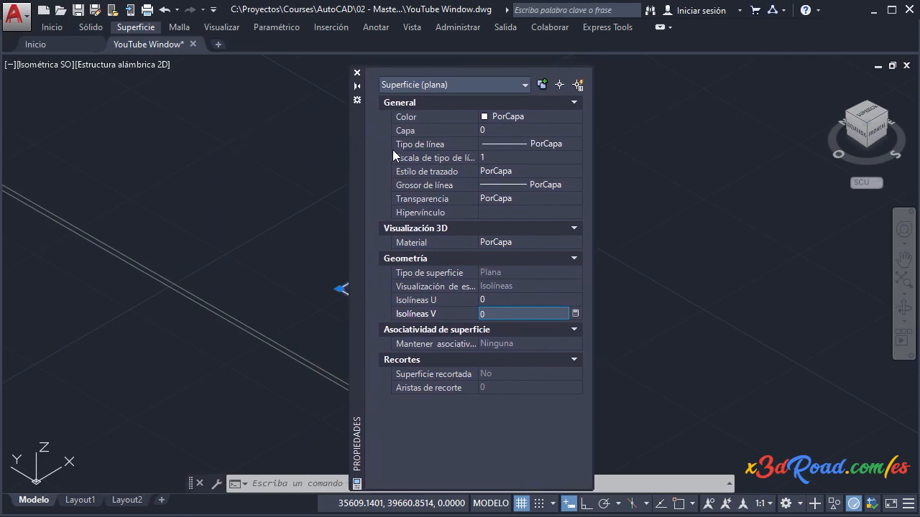
{"action": "left_click", "coordinate": [357, 101]}
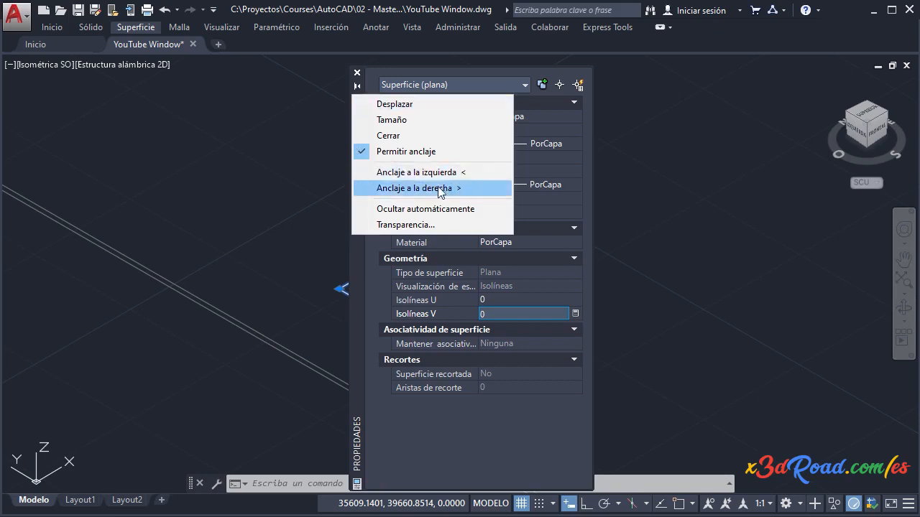
{"action": "left_click", "coordinate": [423, 188]}
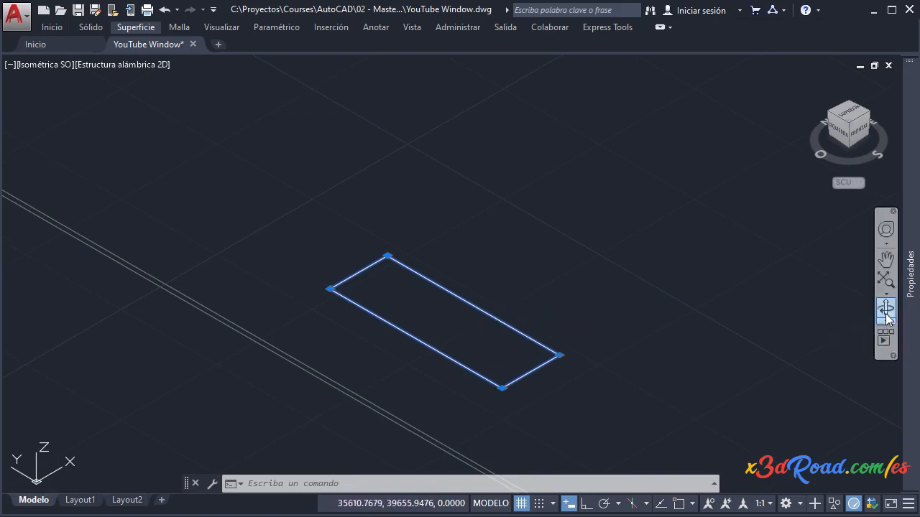
{"action": "mouse_move", "coordinate": [913, 291]}
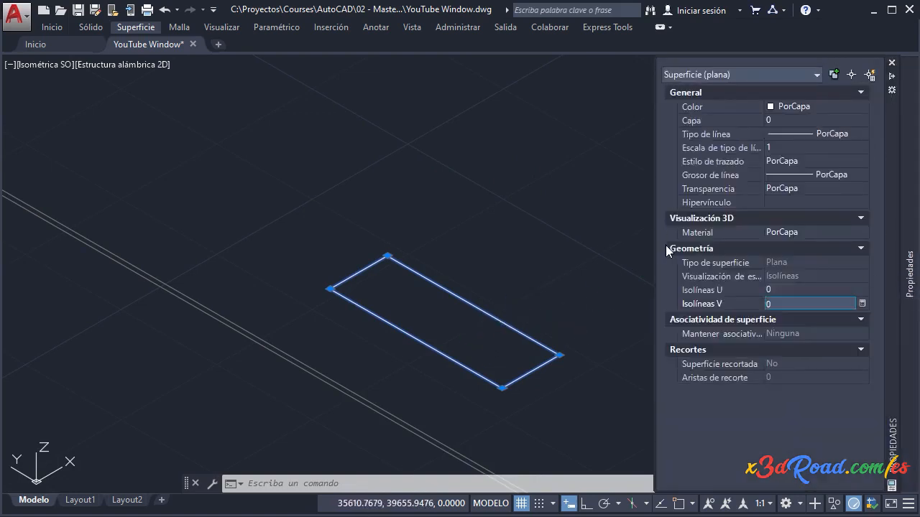
{"action": "left_click", "coordinate": [491, 189]}
{"action": "left_click", "coordinate": [465, 159]}
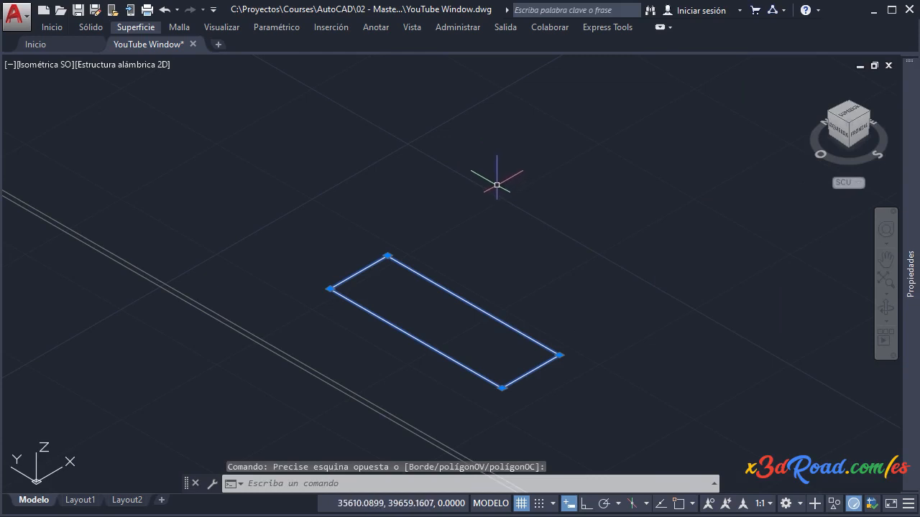
{"action": "key", "text": "Escape"}
- Change the viewport's visual style to Realista
{"action": "middle_click_drag", "start_coordinate": [448, 205], "coordinate": [259, 166]}
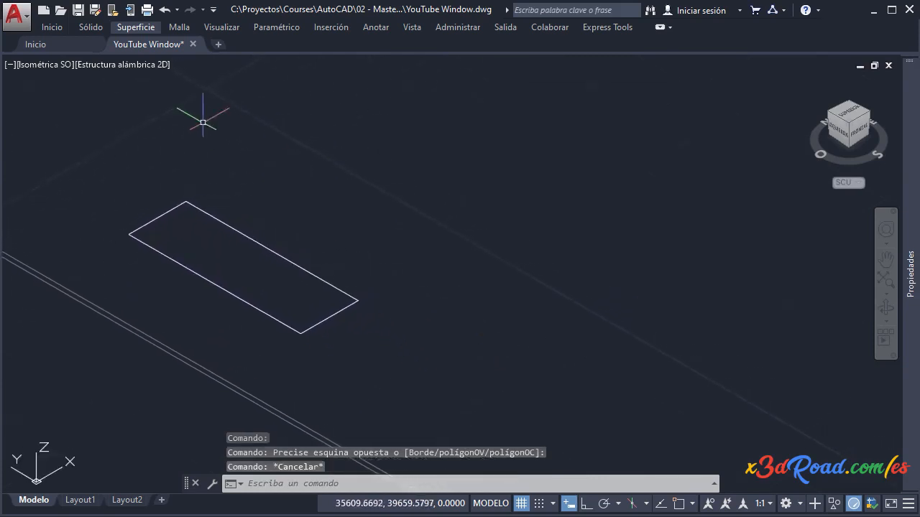
{"action": "left_click", "coordinate": [135, 66]}
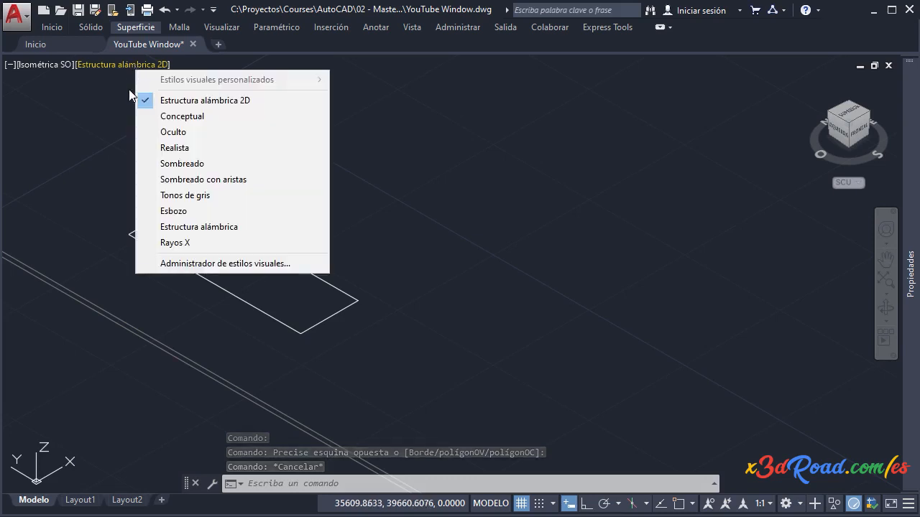
{"action": "left_click", "coordinate": [180, 148]}
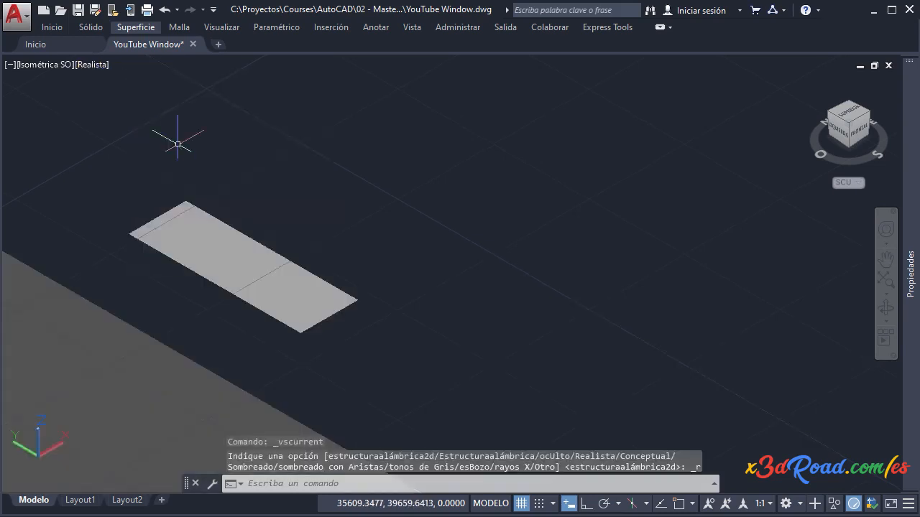
- Open the materials browser, enlarge its document materials list, and anchor it with Anclaje a la derecha
{"action": "left_click", "coordinate": [224, 28]}
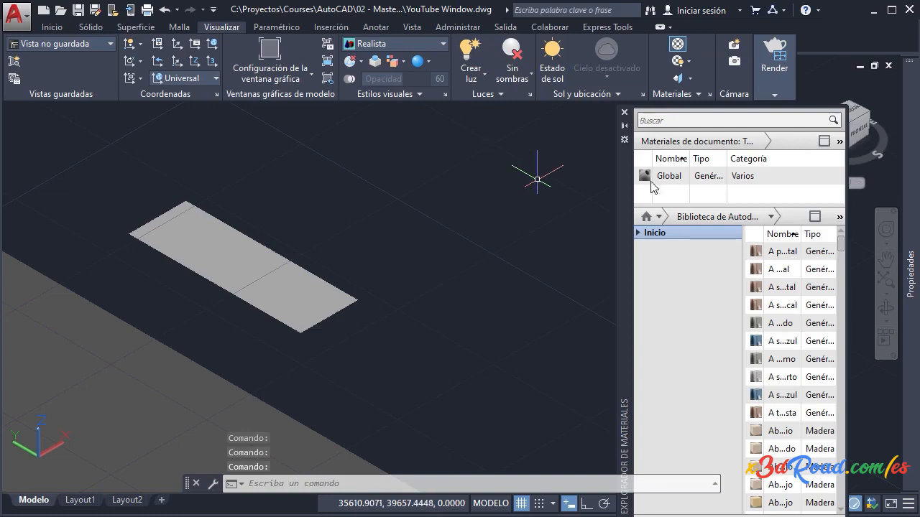
{"action": "left_click_drag", "start_coordinate": [627, 184], "coordinate": [408, 142]}
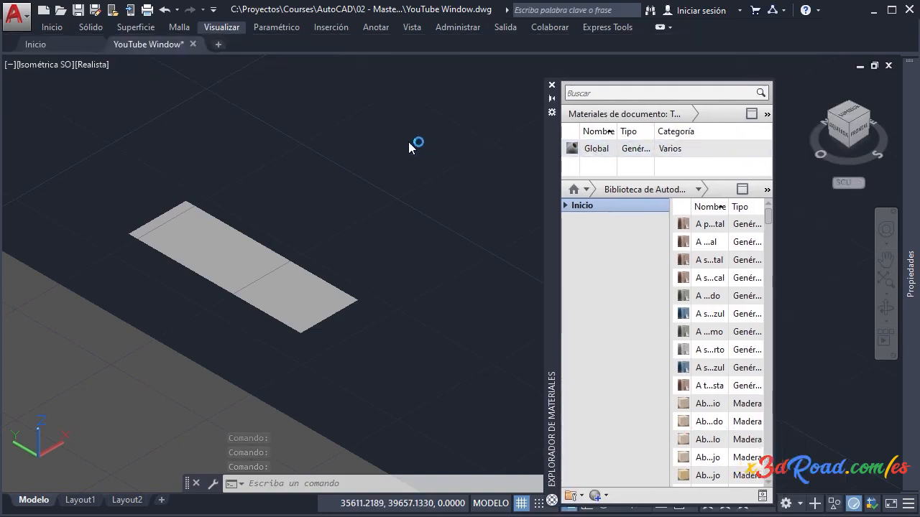
{"action": "left_click_drag", "start_coordinate": [522, 143], "coordinate": [487, 145]}
{"action": "left_click_drag", "start_coordinate": [566, 158], "coordinate": [567, 189]}
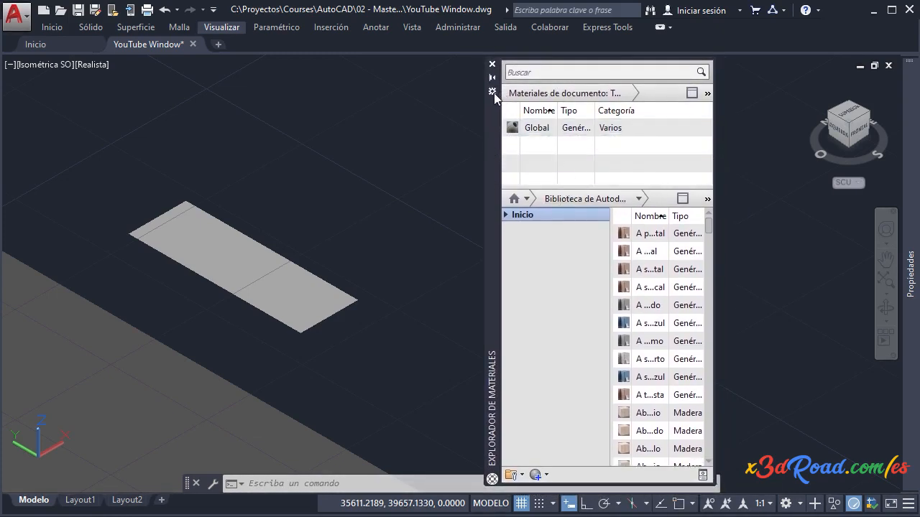
{"action": "left_click", "coordinate": [492, 93]}
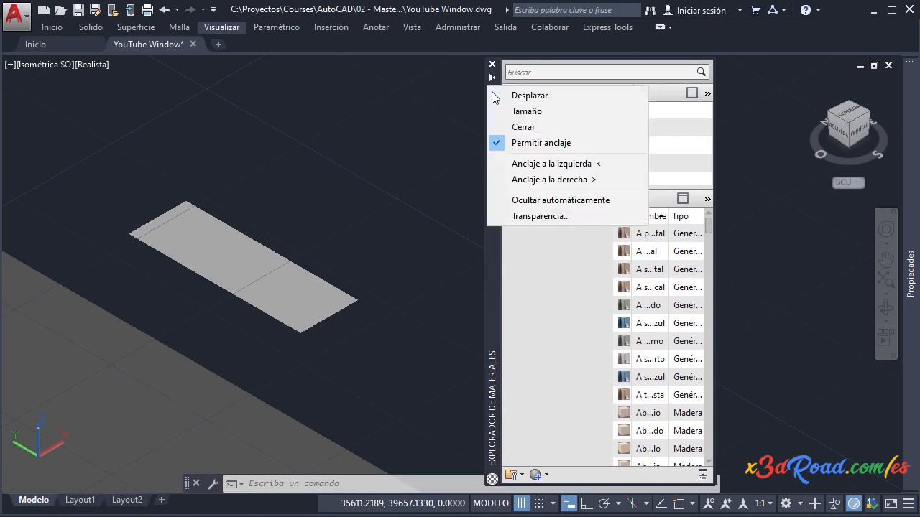
{"action": "left_click", "coordinate": [544, 179]}
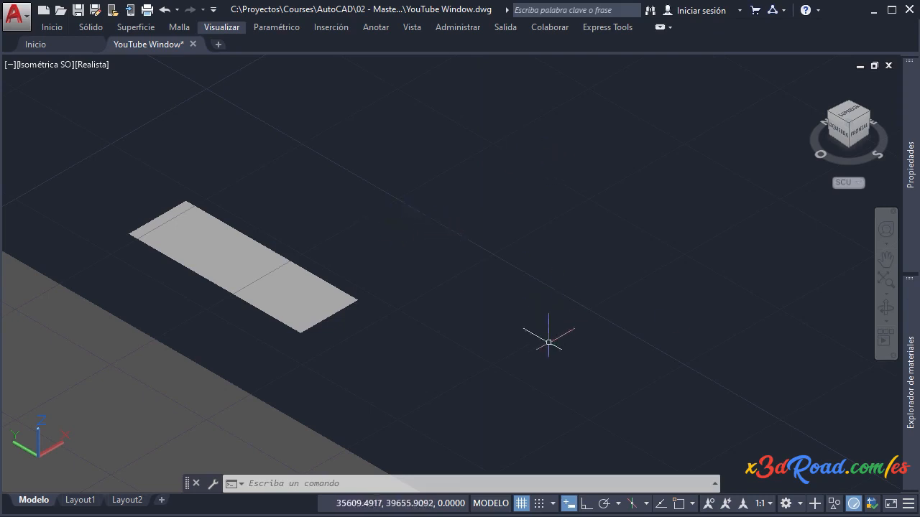
- Widen the materials browser, show the Autodesk library as thumbnails, and widen the document materials' name and type columns
{"action": "mouse_move", "coordinate": [911, 388]}
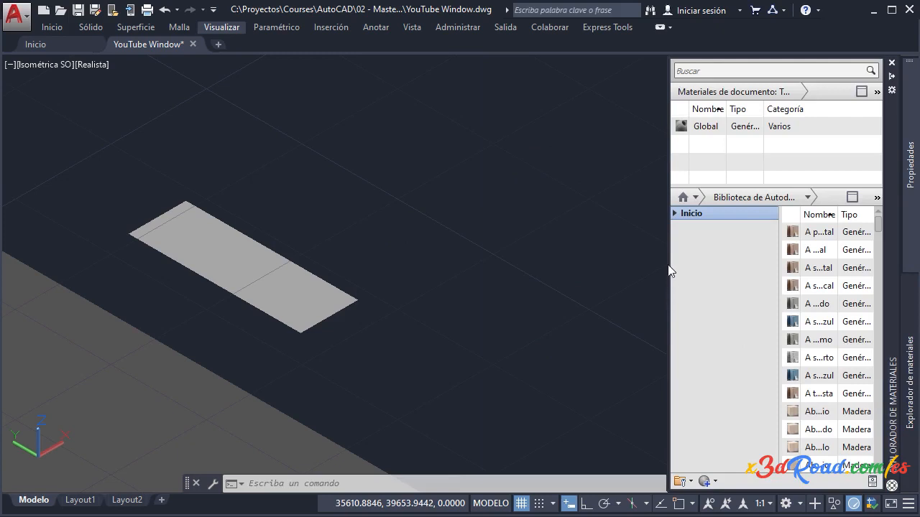
{"action": "left_click_drag", "start_coordinate": [668, 261], "coordinate": [307, 234]}
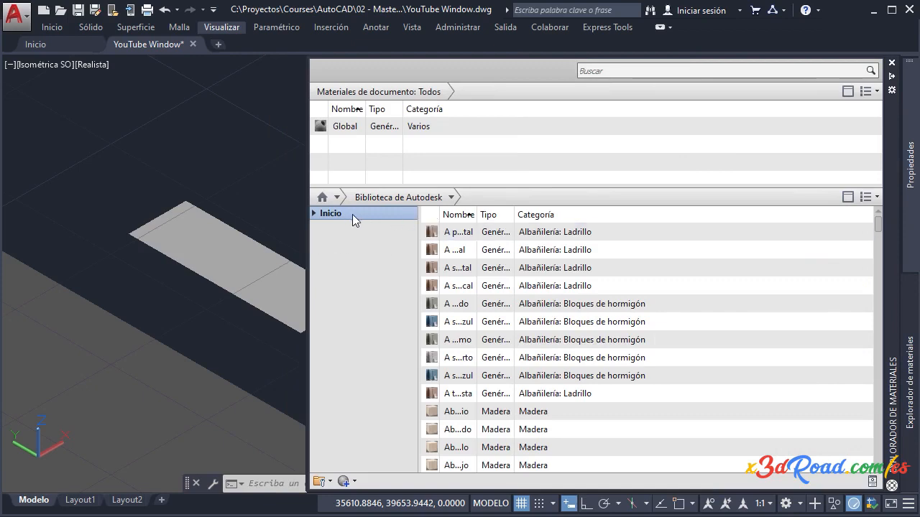
{"action": "left_click", "coordinate": [871, 197]}
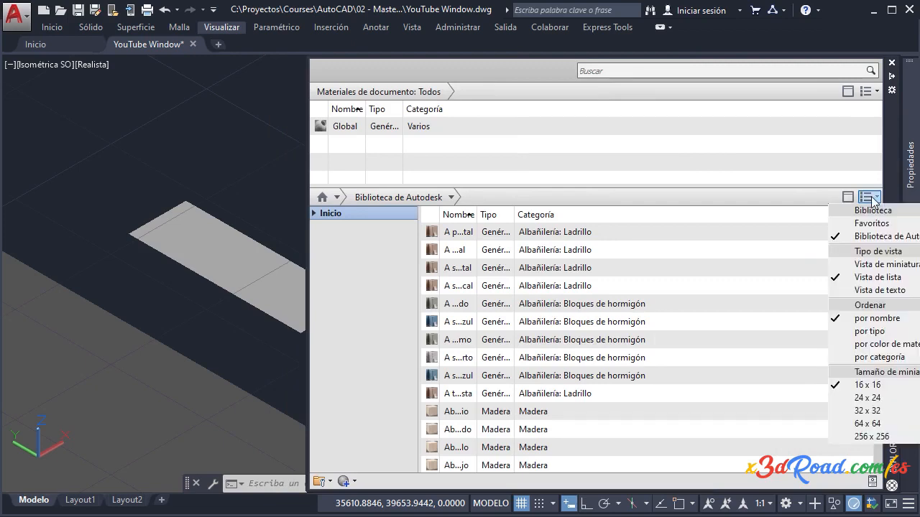
{"action": "left_click", "coordinate": [864, 264]}
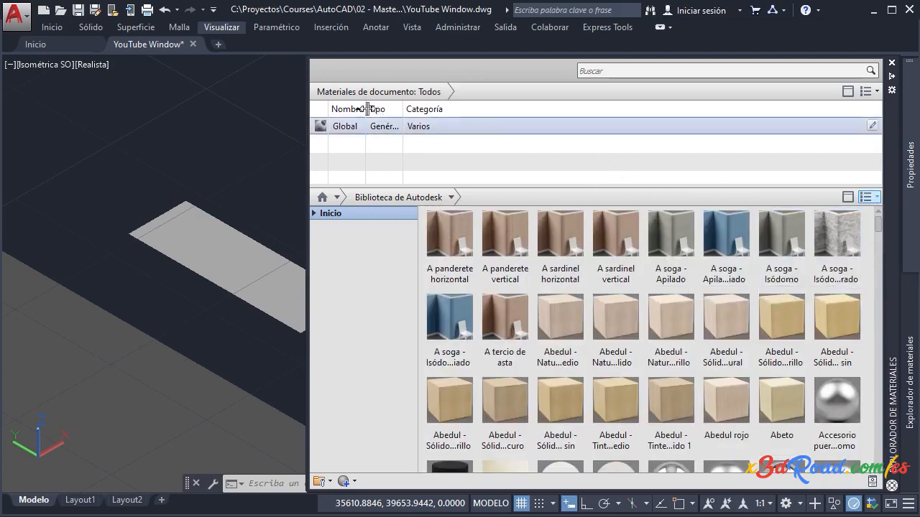
{"action": "left_click_drag", "start_coordinate": [366, 108], "coordinate": [511, 109]}
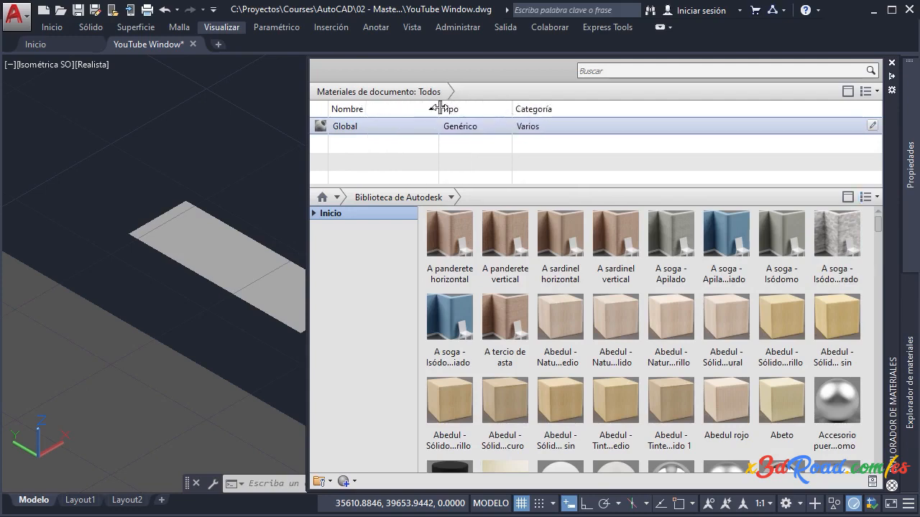
{"action": "left_click_drag", "start_coordinate": [439, 107], "coordinate": [468, 108]}
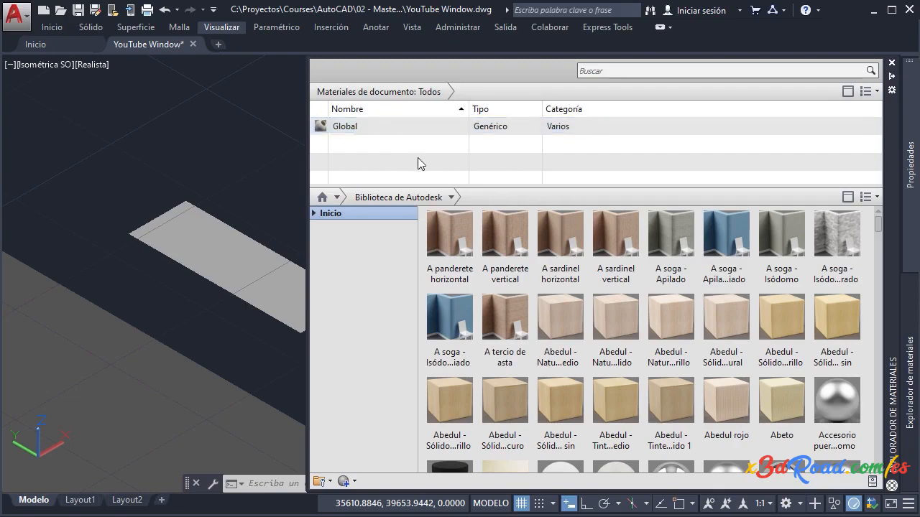
- Duplicate the Global material and name the copy Persona01
{"action": "left_click", "coordinate": [360, 126]}
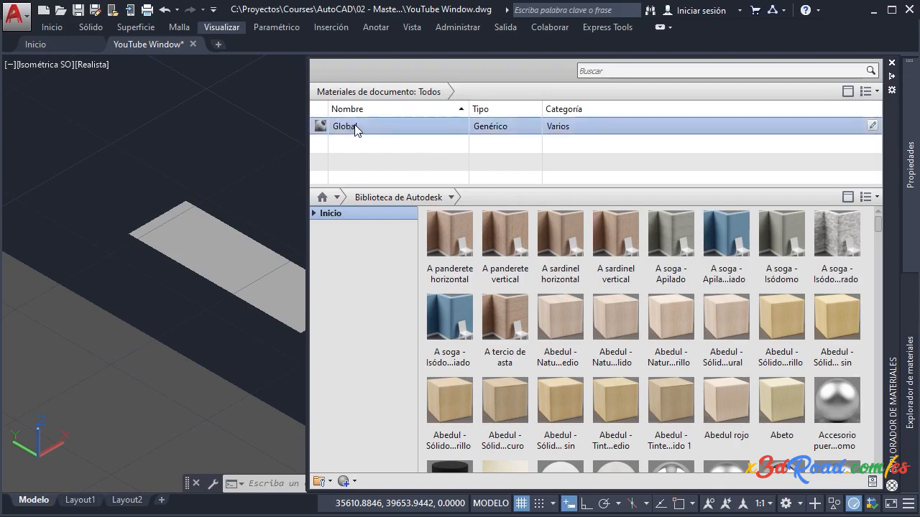
{"action": "right_click", "coordinate": [356, 128]}
{"action": "left_click", "coordinate": [398, 186]}
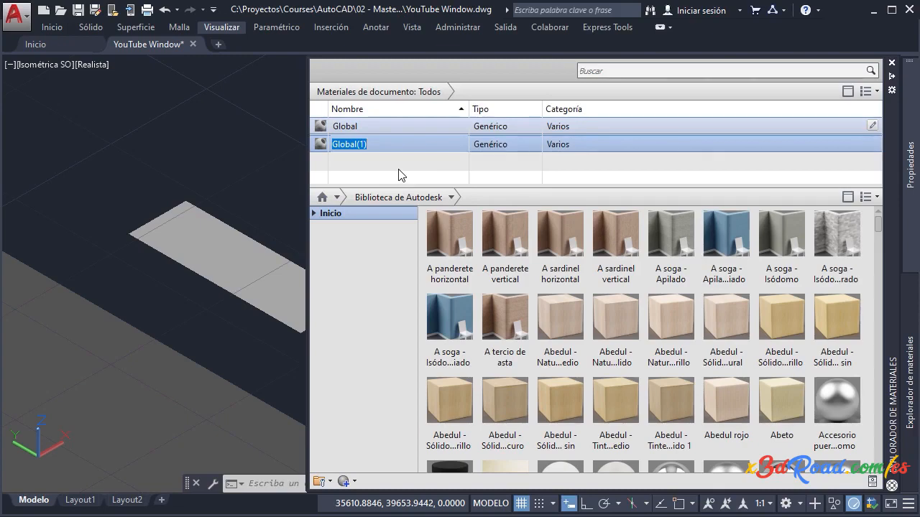
{"action": "type", "text": "Persona01"}
{"action": "key", "text": "Return"}
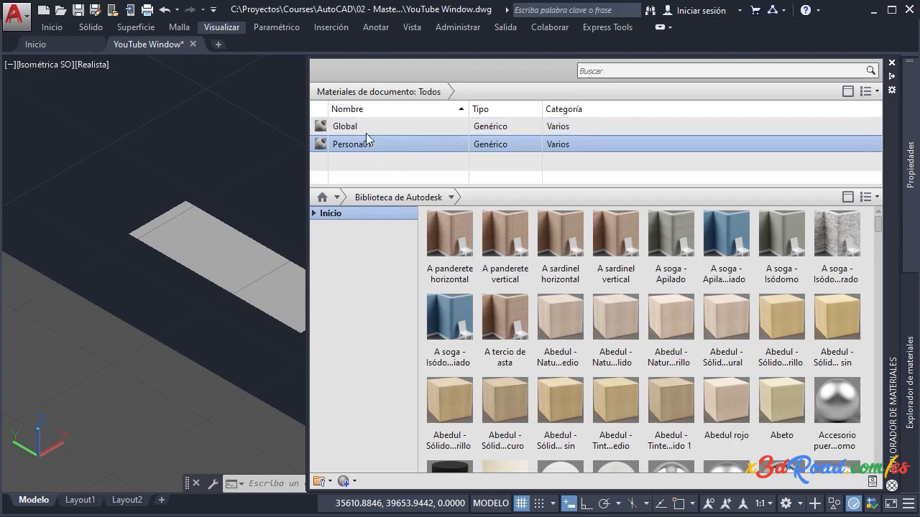
- Assign the Persona01 material to the planar surface and clear the selection
{"action": "left_click_drag", "start_coordinate": [364, 144], "coordinate": [246, 206]}
{"action": "left_click_drag", "start_coordinate": [200, 236], "coordinate": [203, 237]}
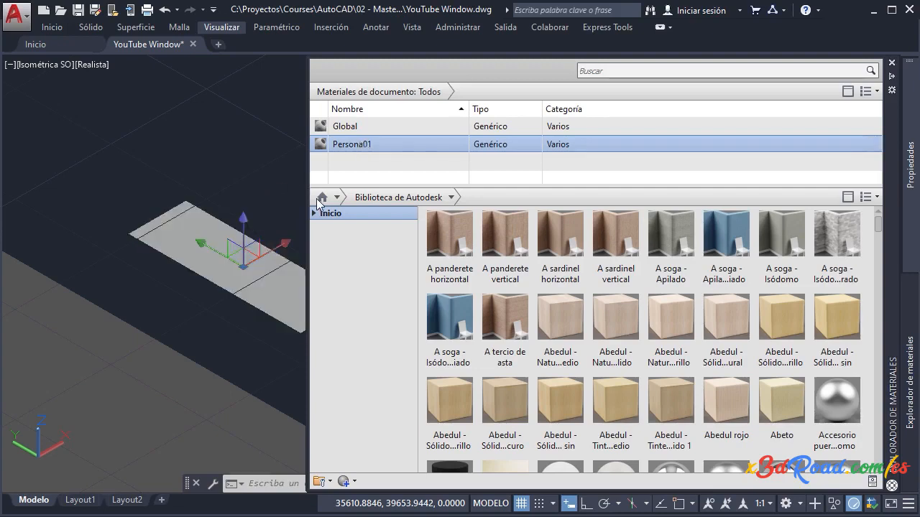
{"action": "key", "text": "Escape"}
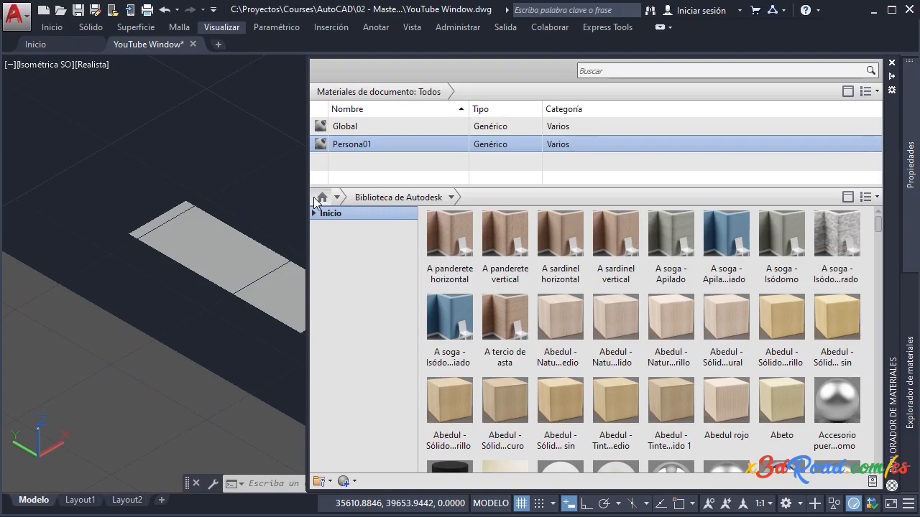
- Open the Persona01 material for editing and load the persona-fondo-blanco picture as its generic image
{"action": "right_click", "coordinate": [357, 148]}
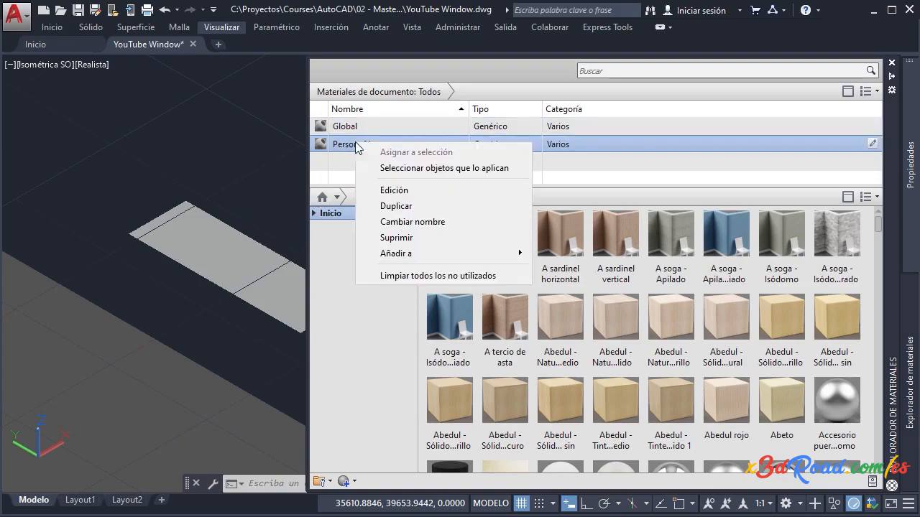
{"action": "left_click", "coordinate": [403, 191]}
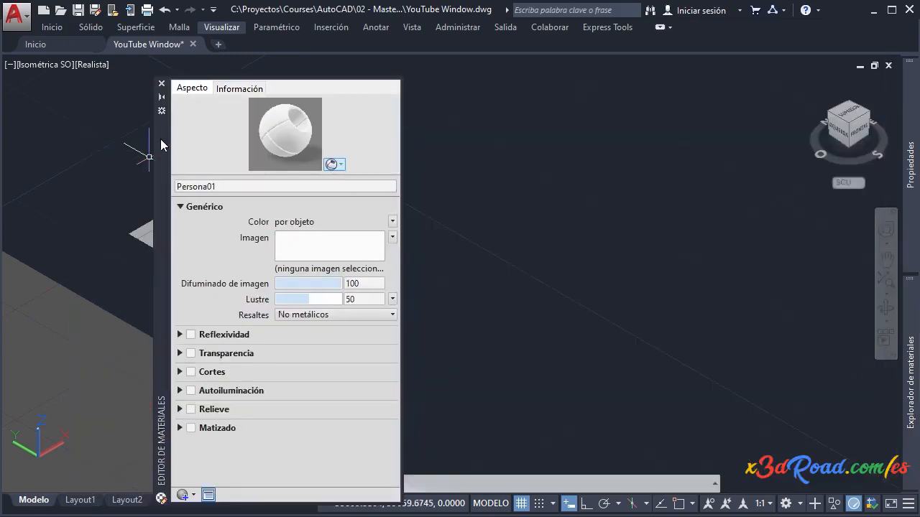
{"action": "left_click_drag", "start_coordinate": [161, 144], "coordinate": [461, 109]}
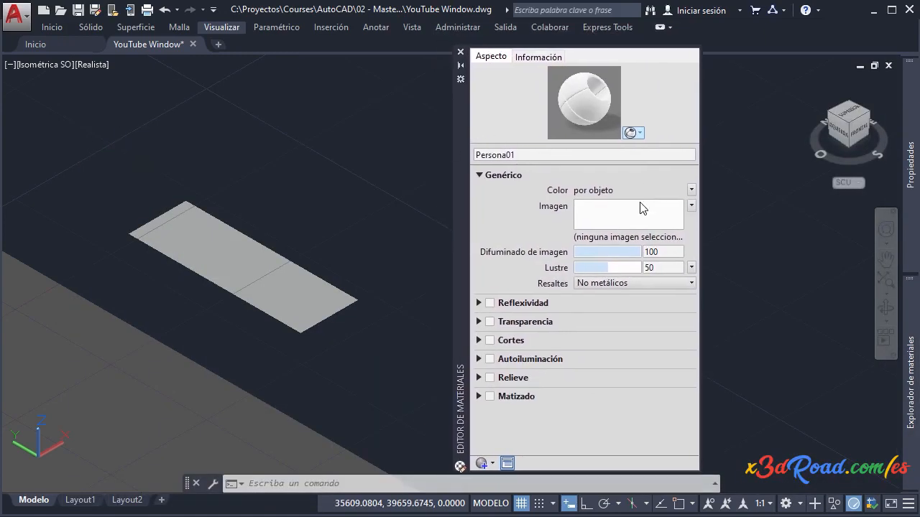
{"action": "left_click", "coordinate": [612, 218]}
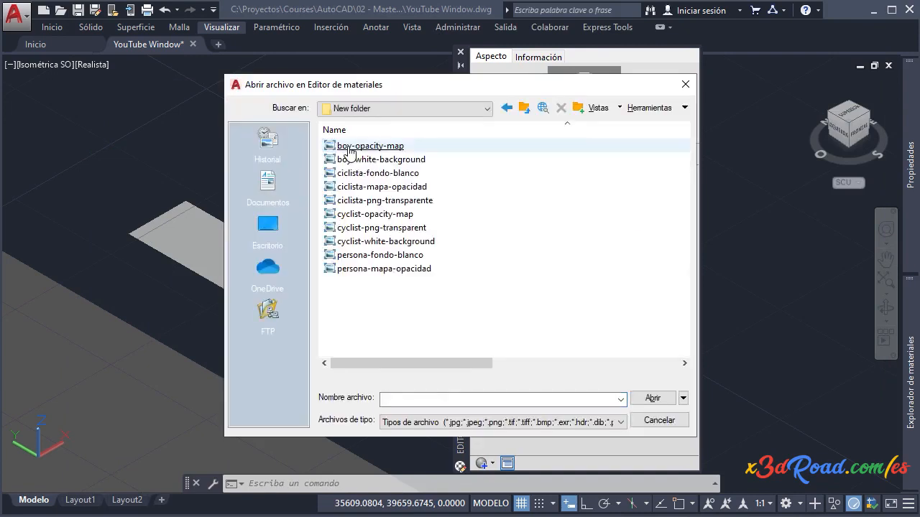
{"action": "left_click", "coordinate": [352, 146]}
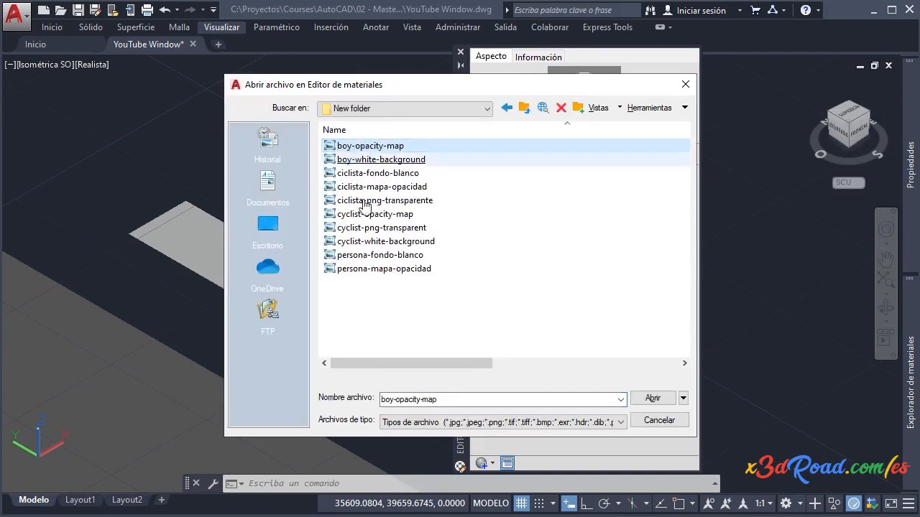
{"action": "left_click", "coordinate": [378, 257]}
{"action": "double_click", "coordinate": [379, 259]}
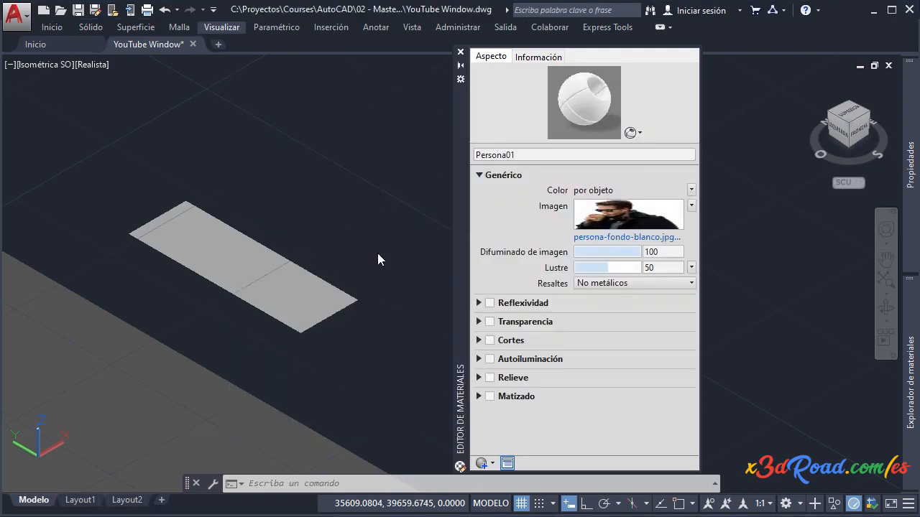
- Open the texture settings of the persona-fondo-blanco image and enlarge the texture editor so its scale and repeat options fit
{"action": "left_click", "coordinate": [628, 214]}
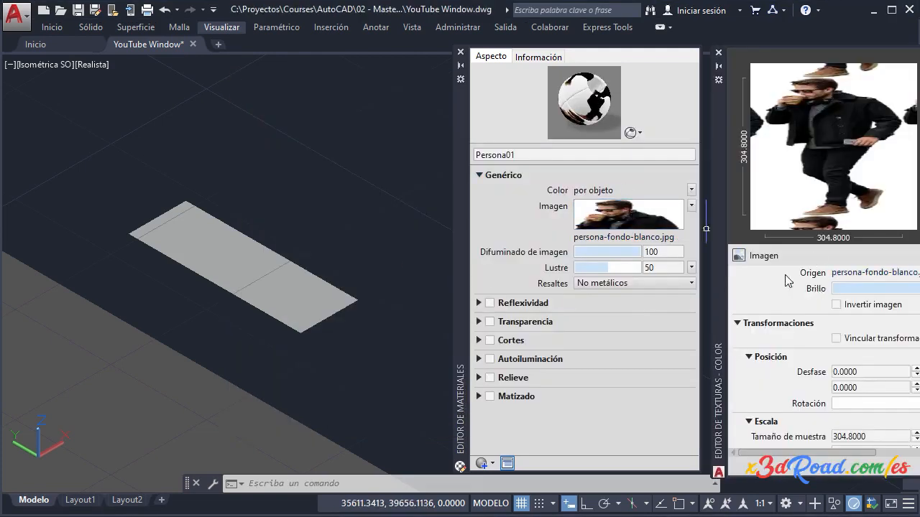
{"action": "left_click_drag", "start_coordinate": [720, 265], "coordinate": [534, 236]}
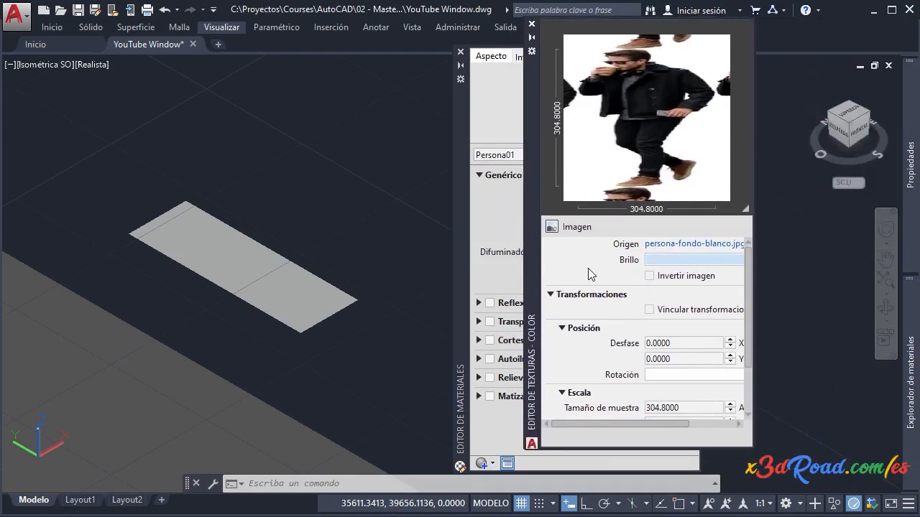
{"action": "scroll", "coordinate": [740, 384], "scroll_direction": "down", "scroll_amount": 3}
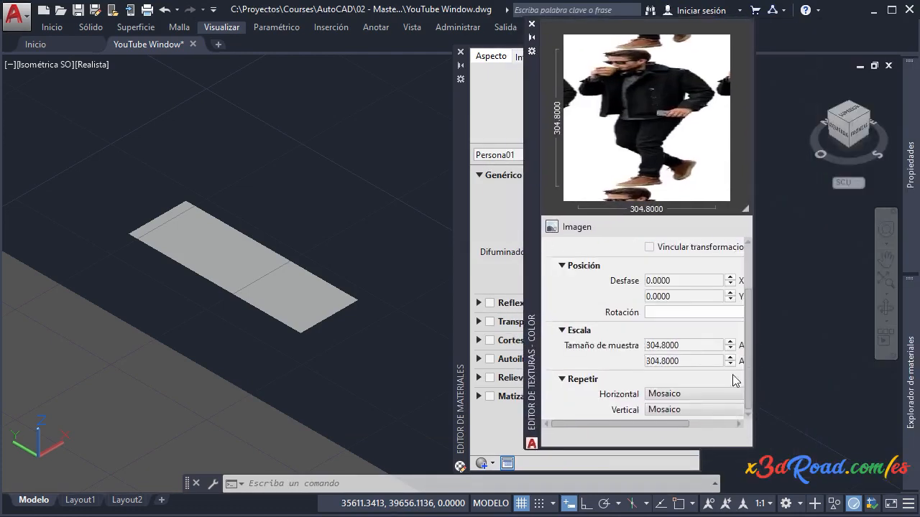
{"action": "mouse_move", "coordinate": [679, 424]}
{"action": "left_mouse_down"}
{"action": "mouse_move", "coordinate": [697, 424]}
{"action": "mouse_move", "coordinate": [690, 425]}
{"action": "left_mouse_up"}
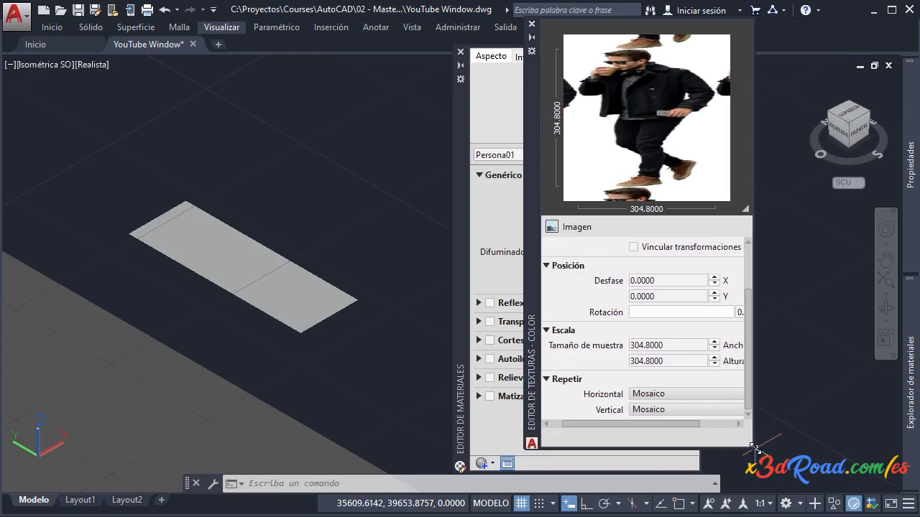
{"action": "left_click_drag", "start_coordinate": [753, 447], "coordinate": [845, 492]}
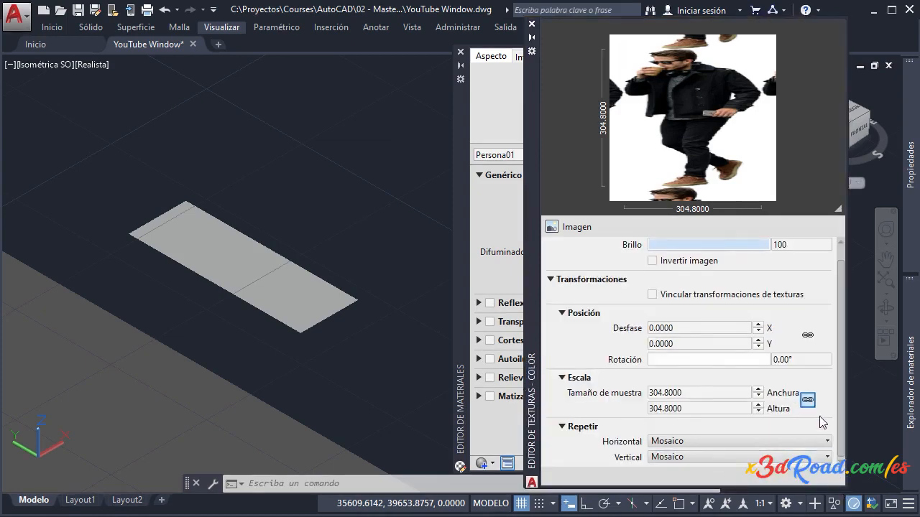
- Set the colour texture's sample size to 0.6 wide and 1.8 high
{"action": "double_click", "coordinate": [688, 393]}
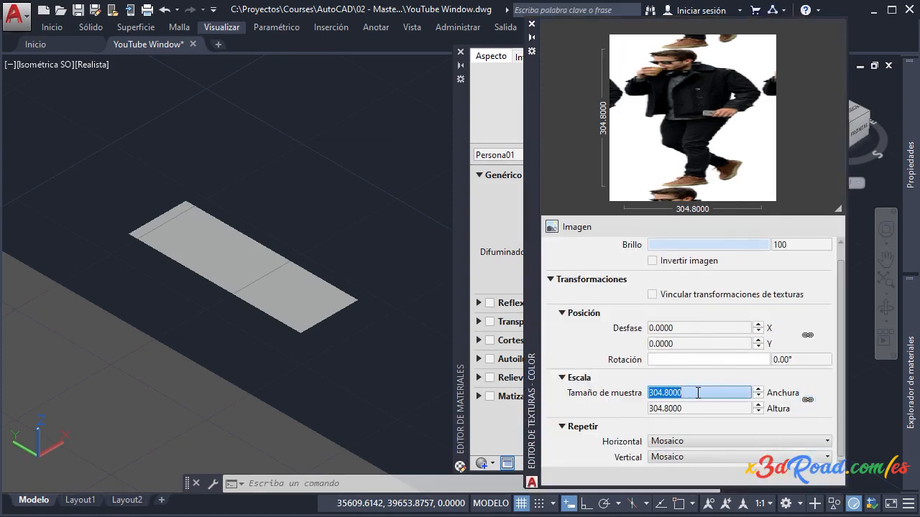
{"action": "type", "text": ".6"}
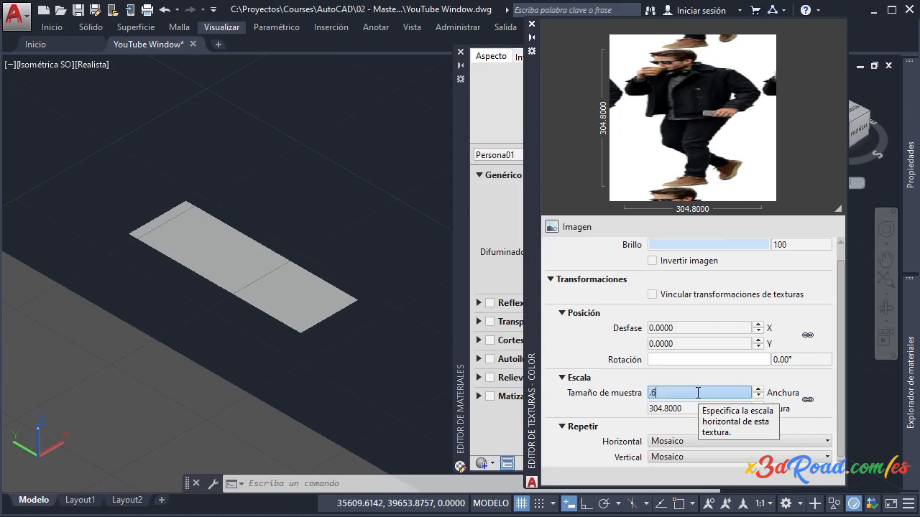
{"action": "key", "text": "Return"}
{"action": "double_click", "coordinate": [691, 410]}
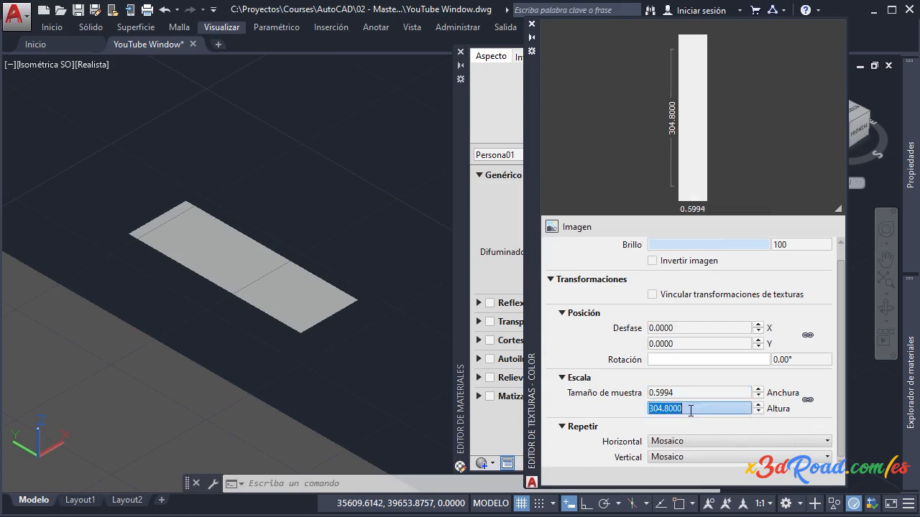
{"action": "type", "text": "1.8"}
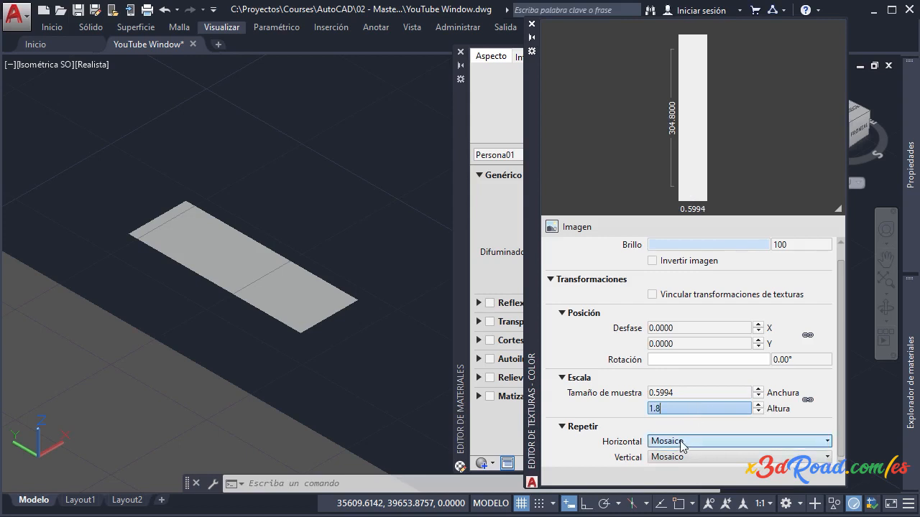
- Set both the horizontal and vertical repeat of the colour texture to Ninguno
{"action": "left_click", "coordinate": [686, 441]}
{"action": "left_click", "coordinate": [688, 446]}
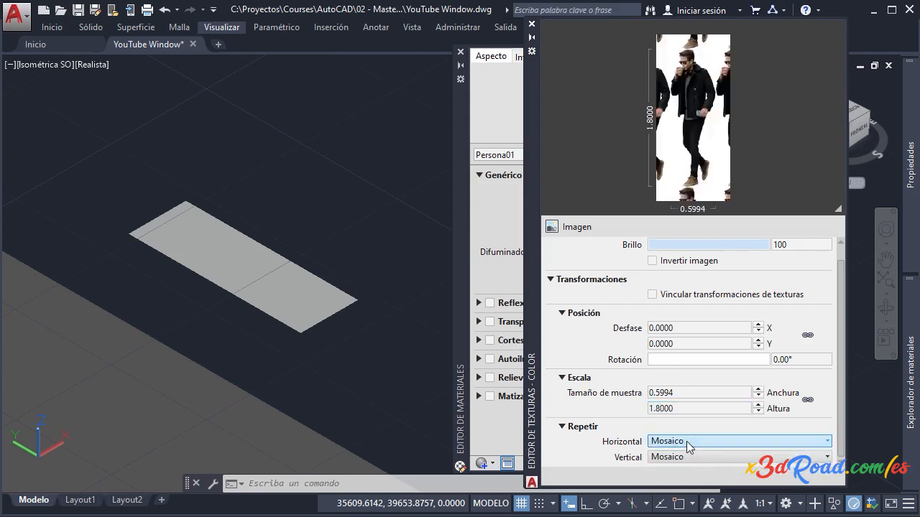
{"action": "left_click", "coordinate": [689, 445]}
{"action": "left_click", "coordinate": [751, 455]}
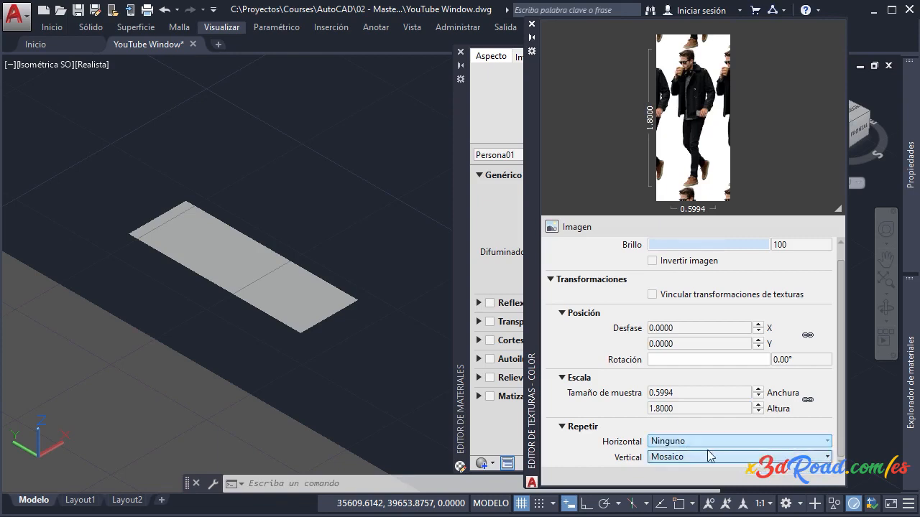
{"action": "left_click", "coordinate": [692, 458]}
{"action": "left_click", "coordinate": [751, 470]}
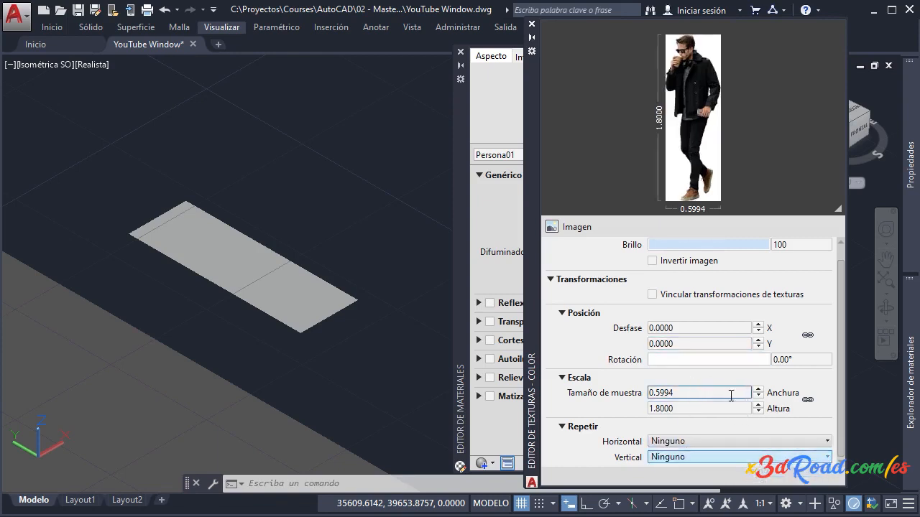
- Re-enter the colour texture's sample width as 0.6 and close the texture editor
{"action": "left_click", "coordinate": [695, 395]}
{"action": "type", "text": "."}
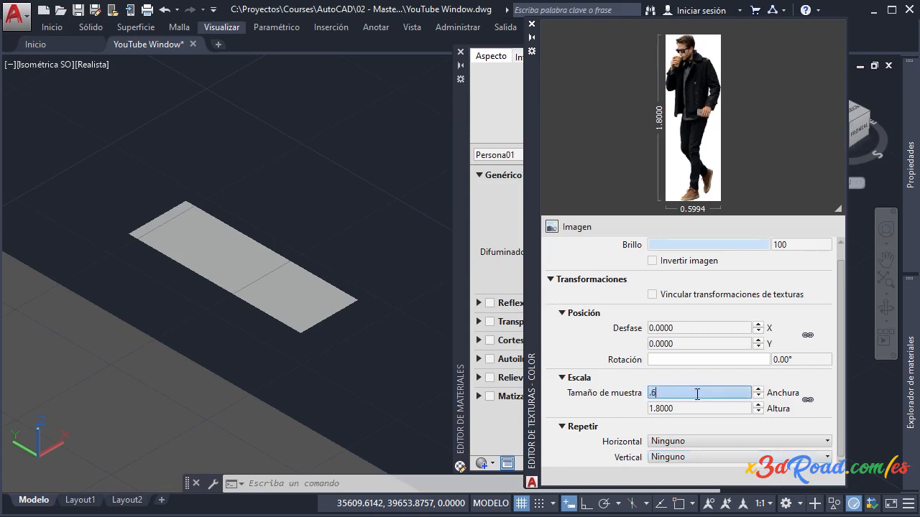
{"action": "type", "text": "6"}
{"action": "left_click", "coordinate": [676, 414]}
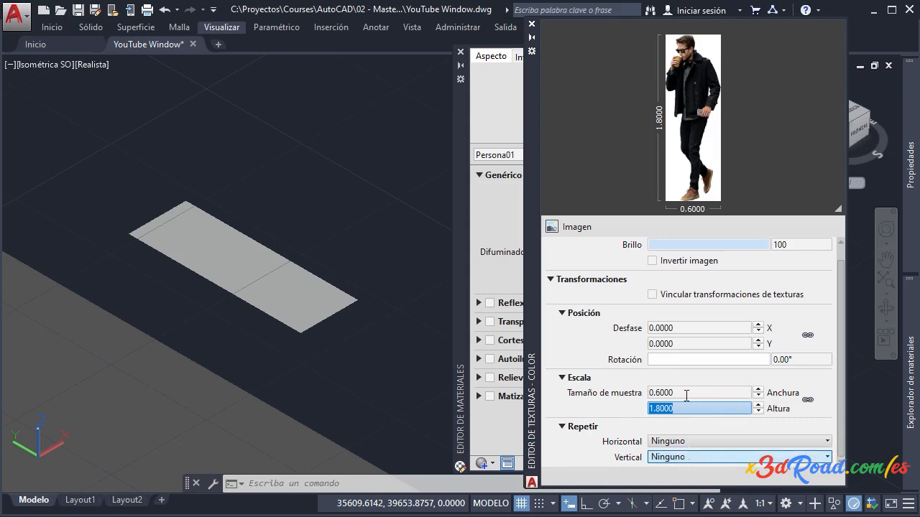
{"action": "left_click", "coordinate": [532, 24]}
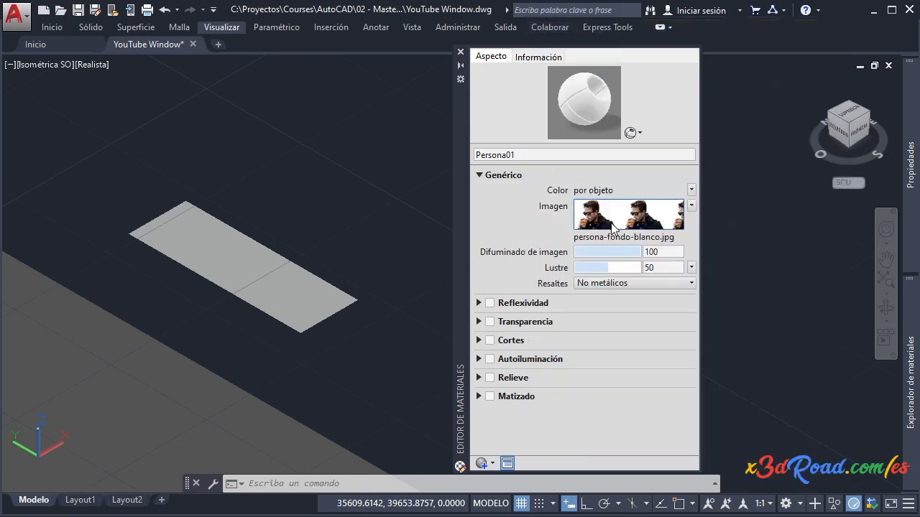
- Enable Cortes with the persona-mapa-opacidad image and set its sample size to 0.6 wide and 1.8 high
{"action": "left_click", "coordinate": [490, 340]}
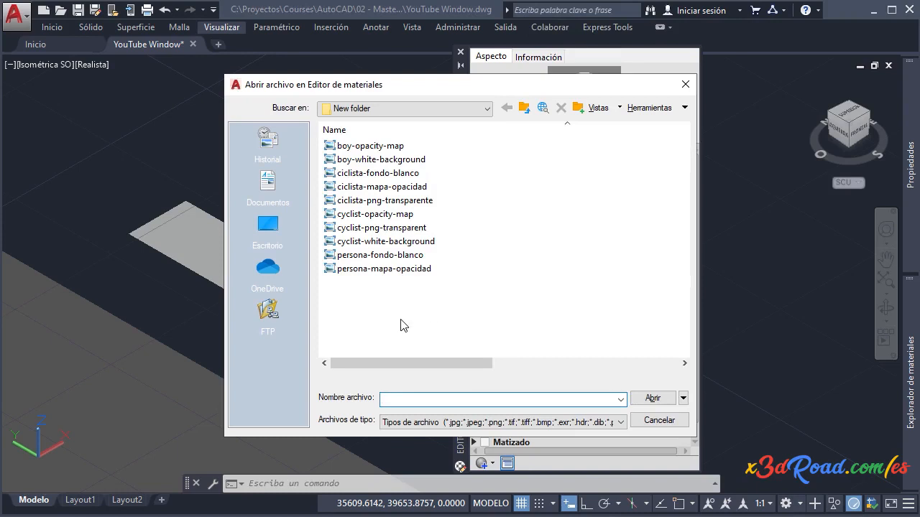
{"action": "double_click", "coordinate": [389, 273]}
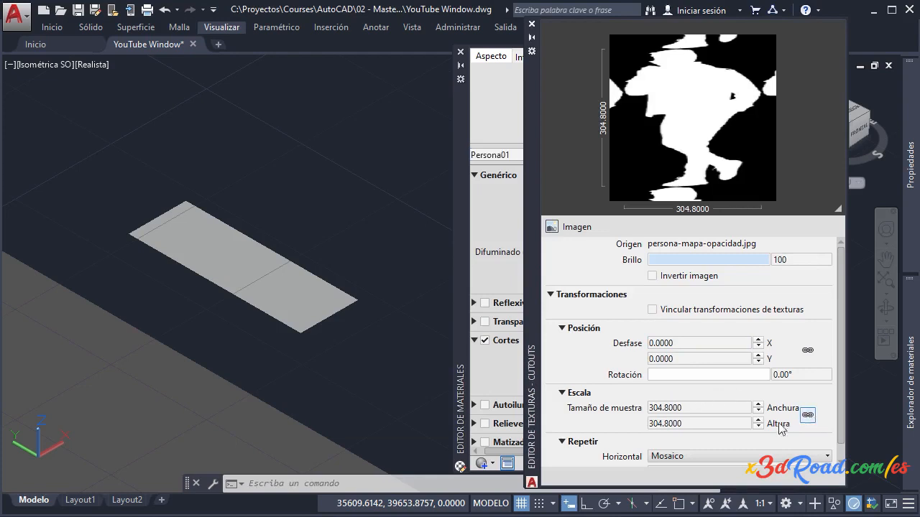
{"action": "left_click", "coordinate": [688, 408]}
{"action": "type", "text": ".6"}
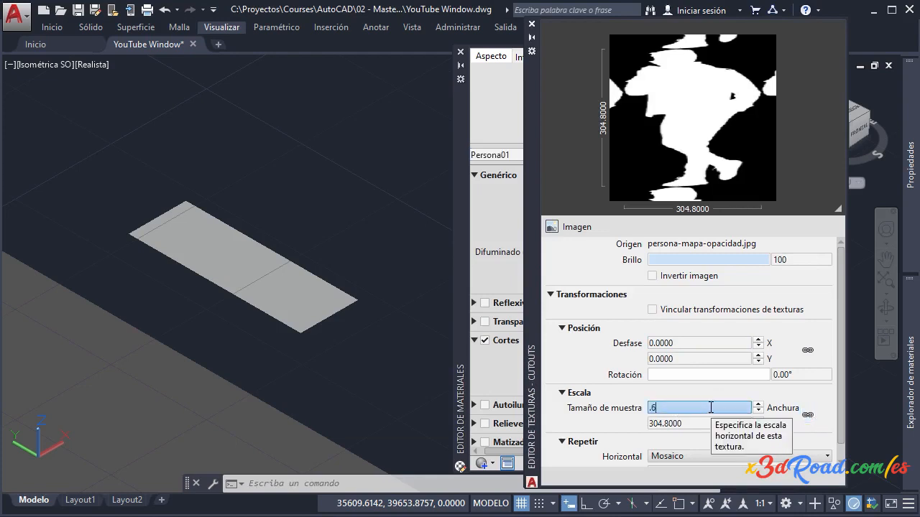
{"action": "left_click", "coordinate": [690, 423]}
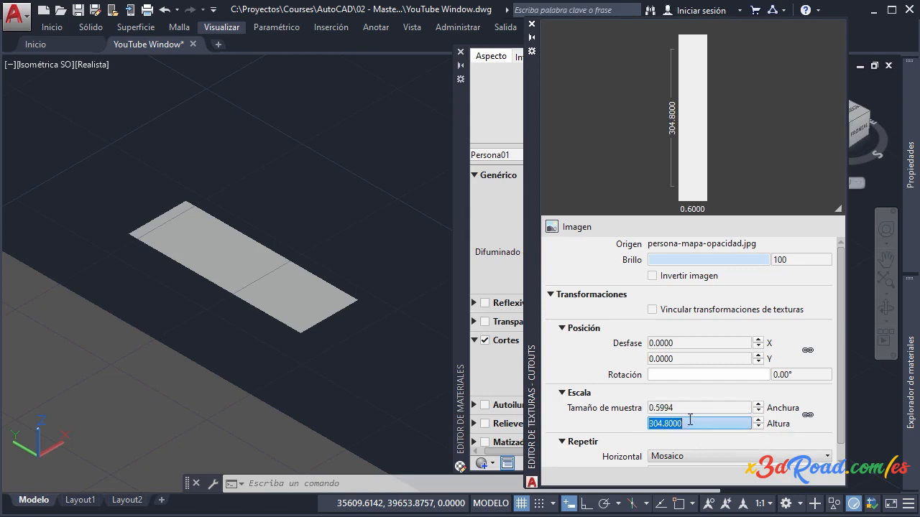
{"action": "type", "text": "1.8"}
{"action": "key", "text": "Return"}
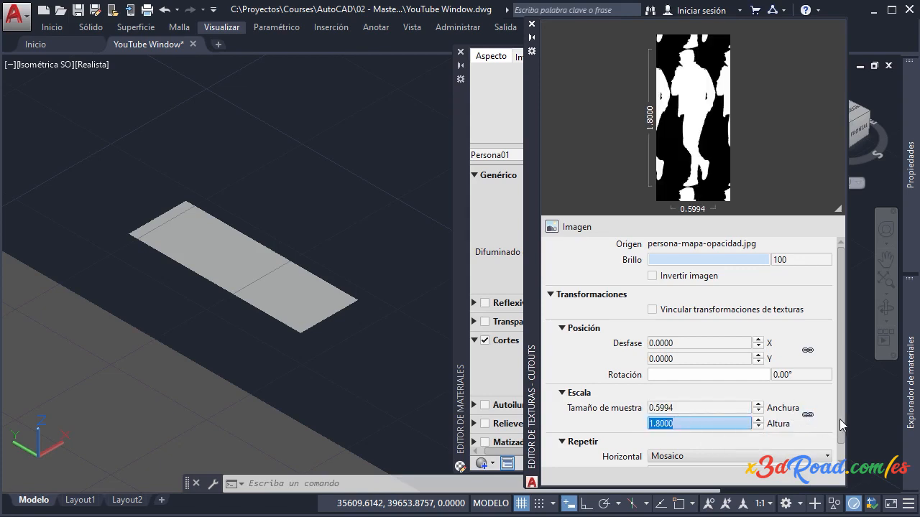
- Set the cutout map's vertical and horizontal repeat to Ninguno, and close the texture and material editors
{"action": "scroll", "coordinate": [732, 459], "scroll_direction": "down", "scroll_amount": 1}
{"action": "left_click", "coordinate": [733, 457]}
{"action": "left_click", "coordinate": [747, 470]}
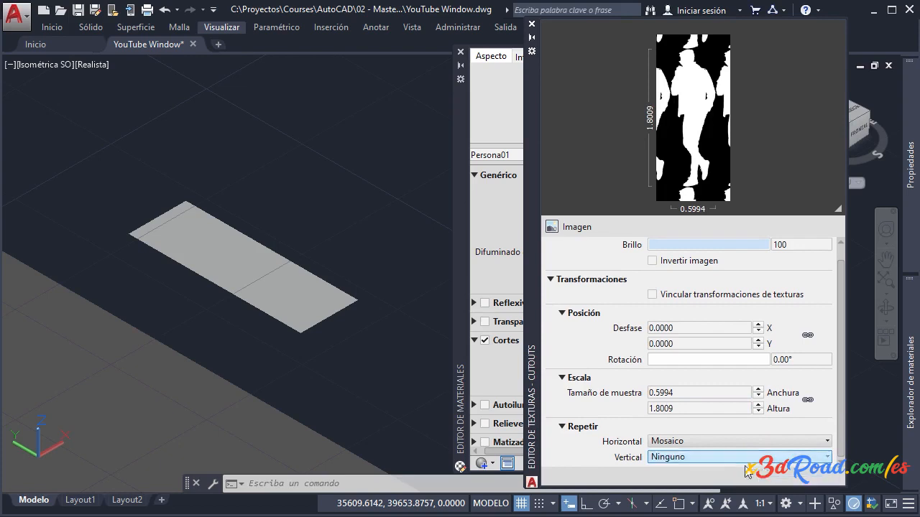
{"action": "left_click", "coordinate": [718, 442]}
{"action": "left_click", "coordinate": [747, 456]}
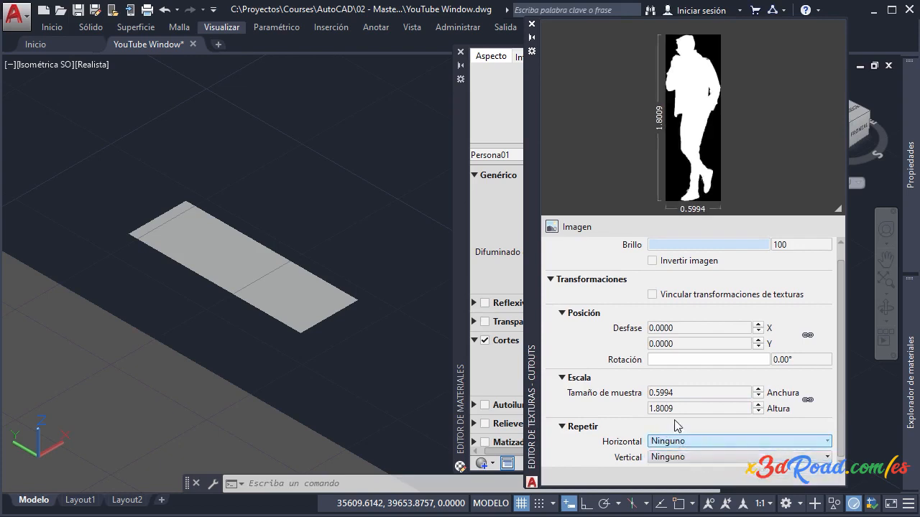
{"action": "left_click", "coordinate": [532, 28]}
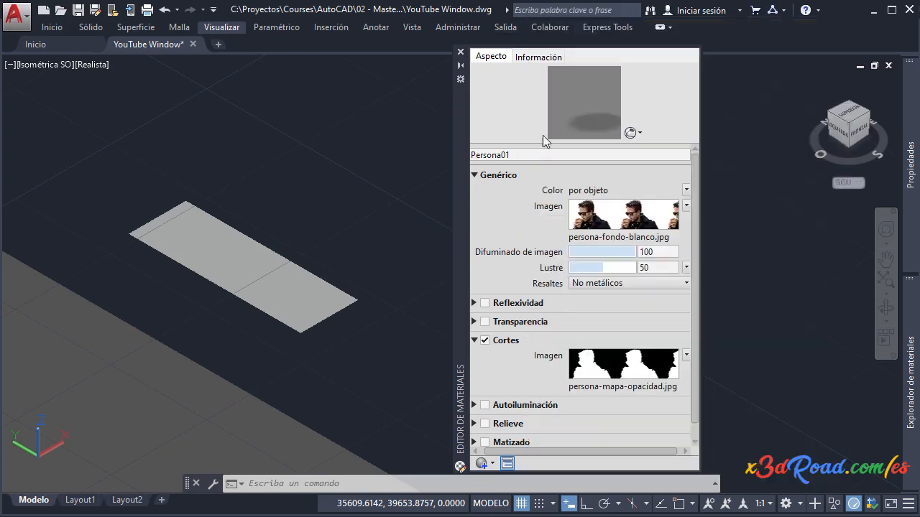
{"action": "left_click", "coordinate": [460, 53]}
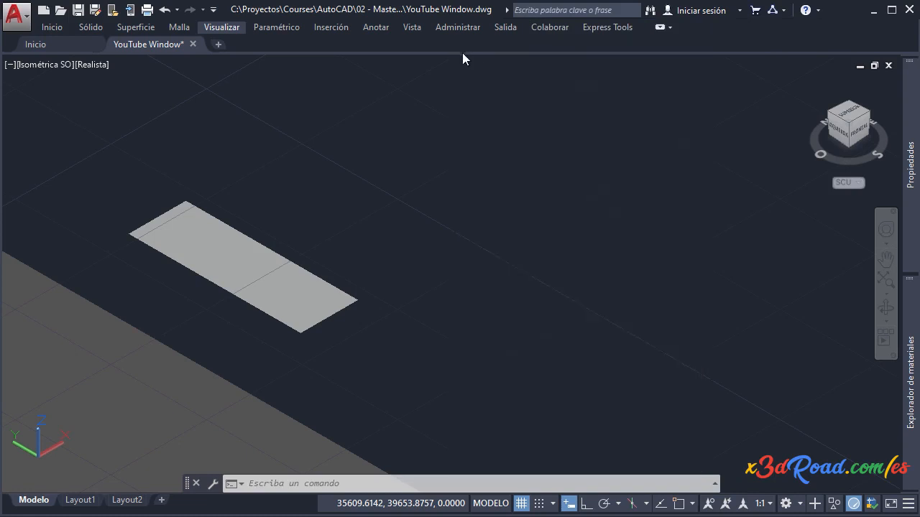
- Refresh the surface's texture display by switching the visual style to Estructura alámbrica 2D and back to Realista, and inspect the cut-out man's feet
{"action": "left_click", "coordinate": [89, 65]}
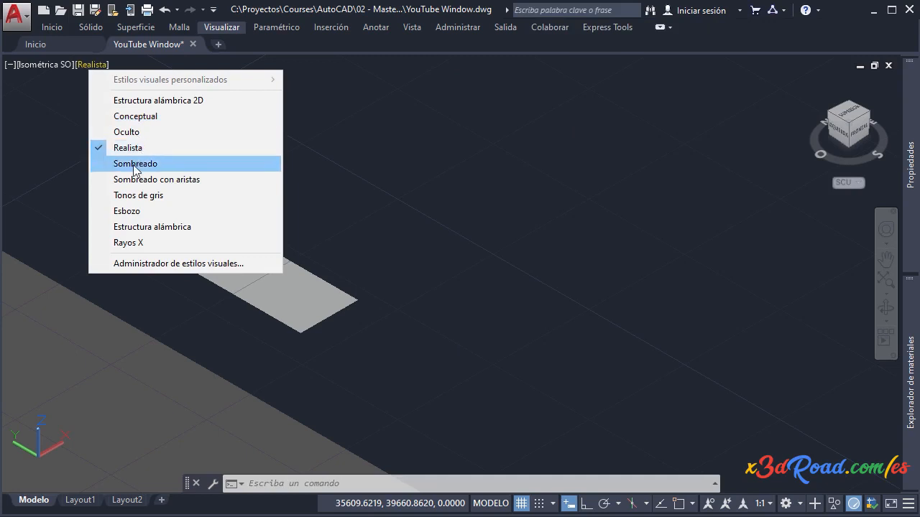
{"action": "left_click", "coordinate": [143, 101]}
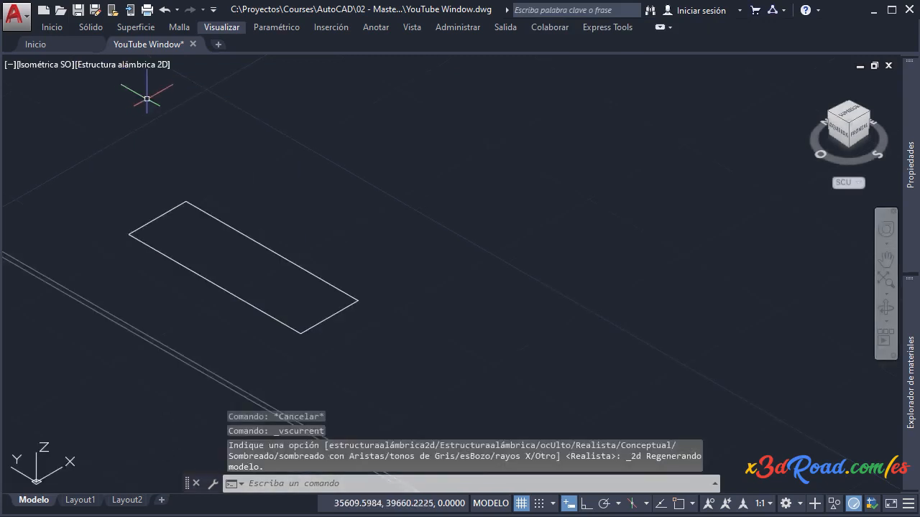
{"action": "left_click", "coordinate": [130, 63]}
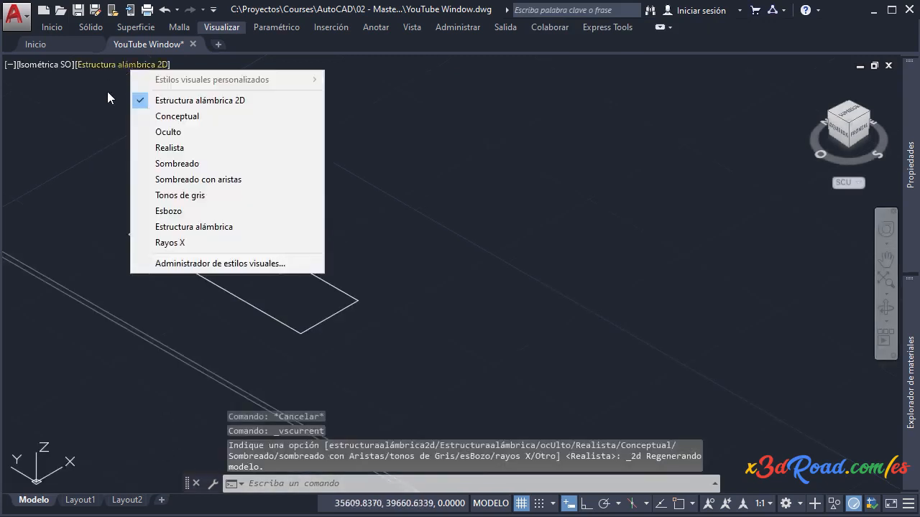
{"action": "left_click", "coordinate": [178, 149]}
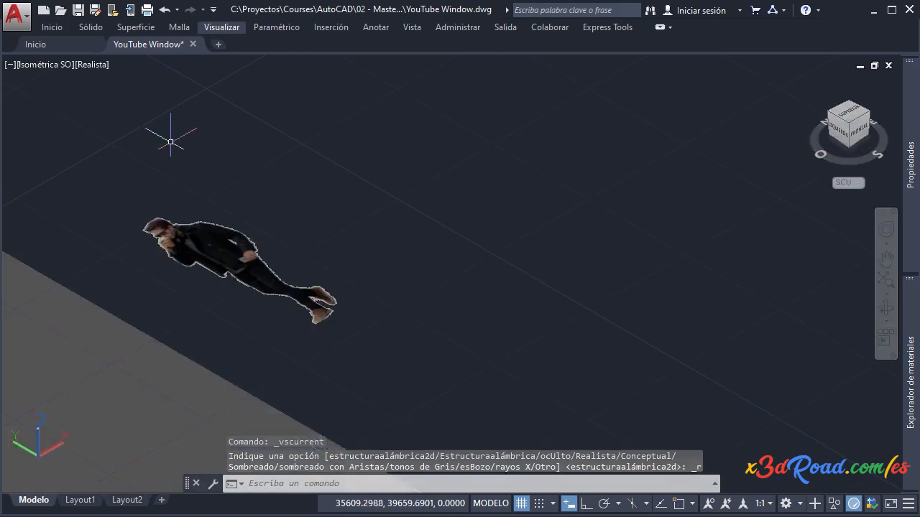
{"action": "middle_click_drag", "start_coordinate": [401, 341], "coordinate": [501, 312]}
{"action": "scroll", "coordinate": [495, 305], "scroll_direction": "up", "scroll_amount": 3}
{"action": "scroll", "coordinate": [315, 195], "scroll_direction": "up", "scroll_amount": 3}
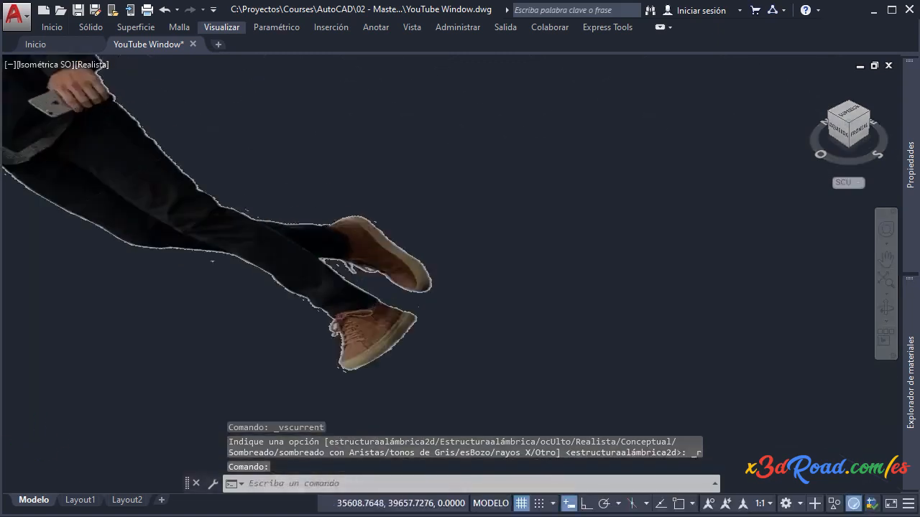
- Rotate the man's planar surface 90 degrees about the X axis with the rotate gizmo so it stands upright
{"action": "middle_click_drag", "start_coordinate": [299, 201], "coordinate": [665, 306]}
{"action": "scroll", "coordinate": [530, 174], "scroll_direction": "down", "scroll_amount": 6}
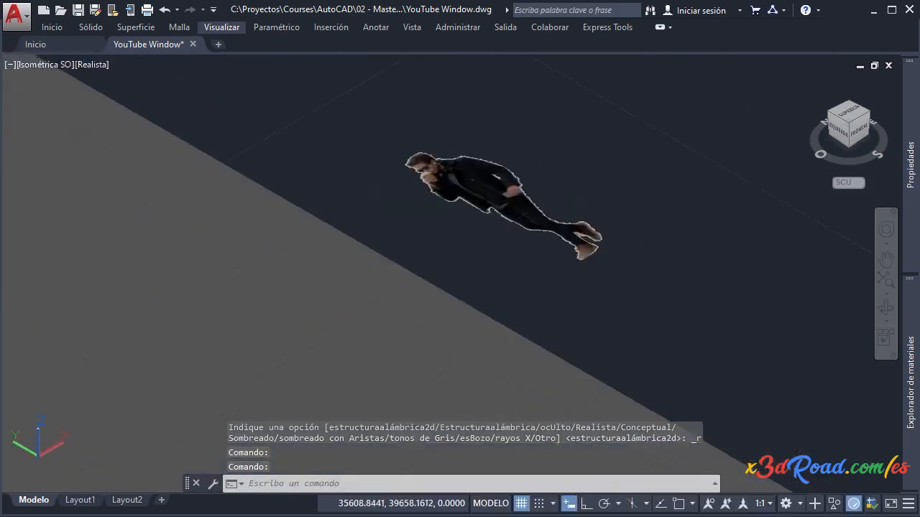
{"action": "middle_click_drag", "start_coordinate": [533, 198], "coordinate": [471, 231]}
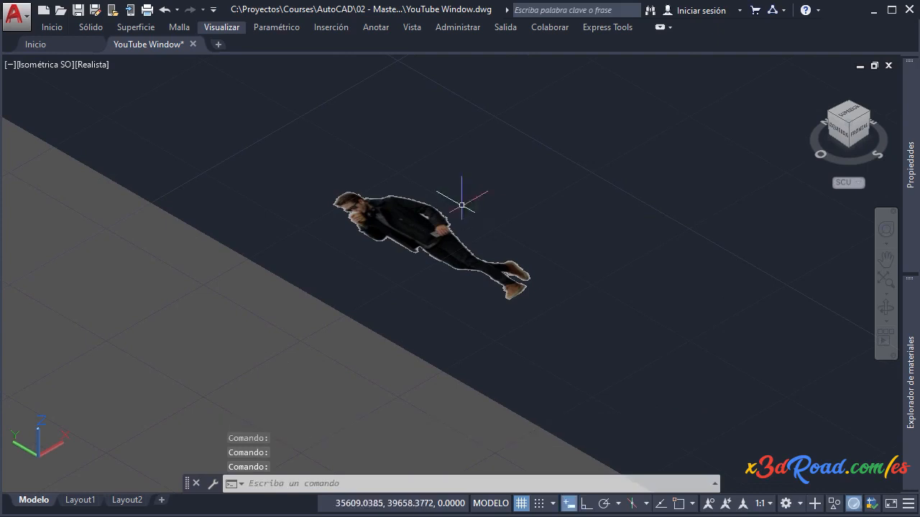
{"action": "left_click", "coordinate": [419, 224]}
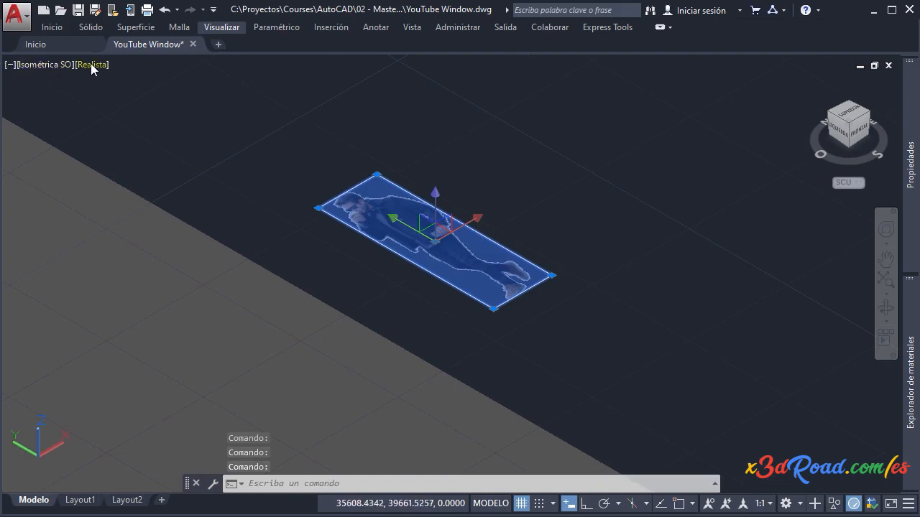
{"action": "right_click", "coordinate": [447, 227]}
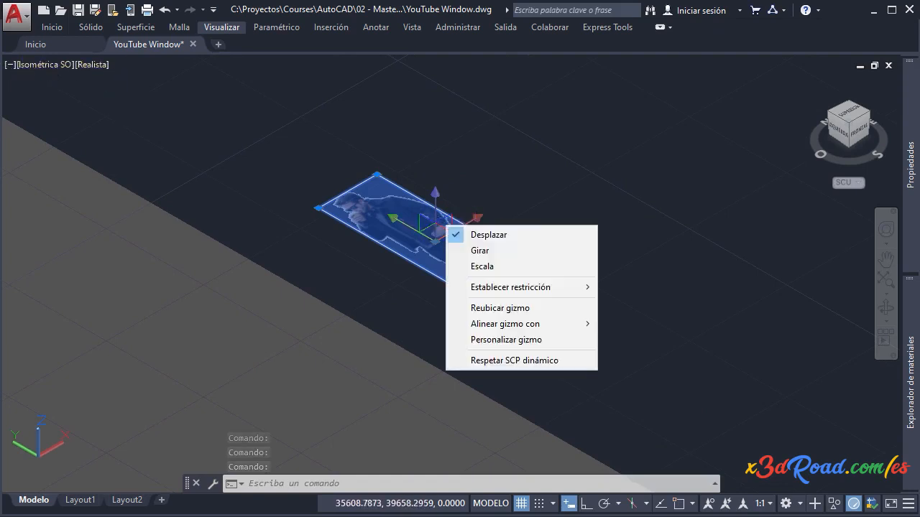
{"action": "left_click", "coordinate": [480, 250]}
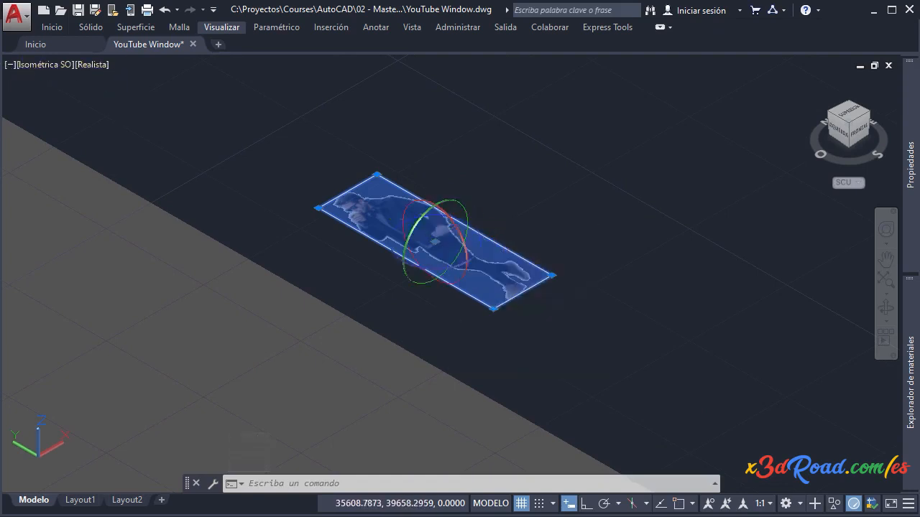
{"action": "left_click", "coordinate": [459, 234]}
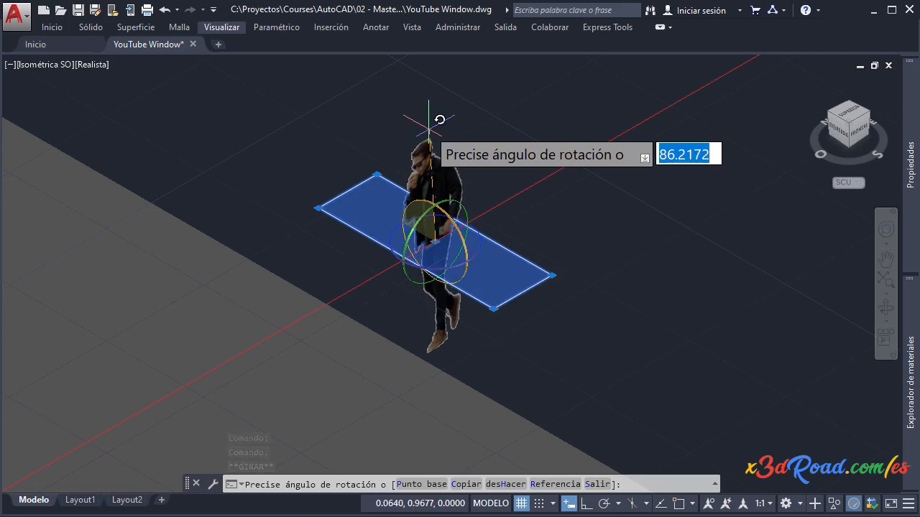
{"action": "type", "text": "90"}
{"action": "key", "text": "Return"}
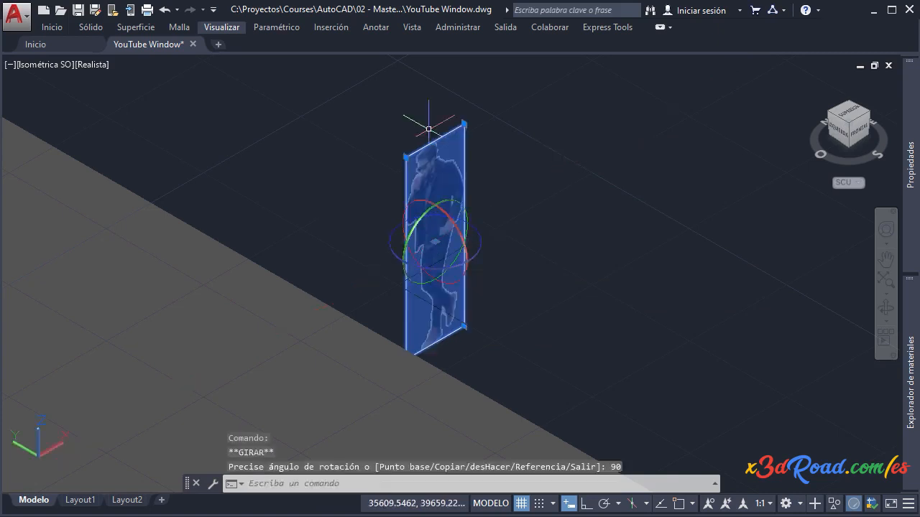
- Move the upright man surface along the X axis to the stretch of street in front of the garages
{"action": "right_click", "coordinate": [441, 244]}
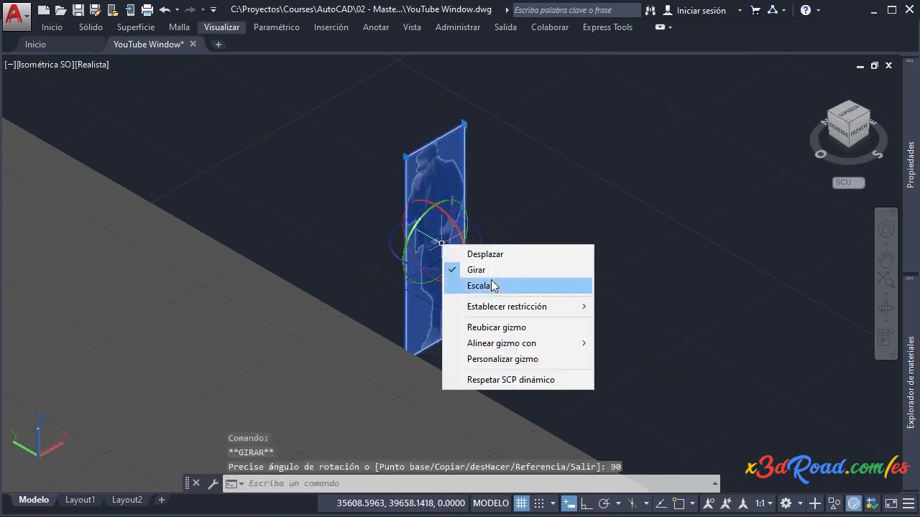
{"action": "left_click", "coordinate": [489, 255]}
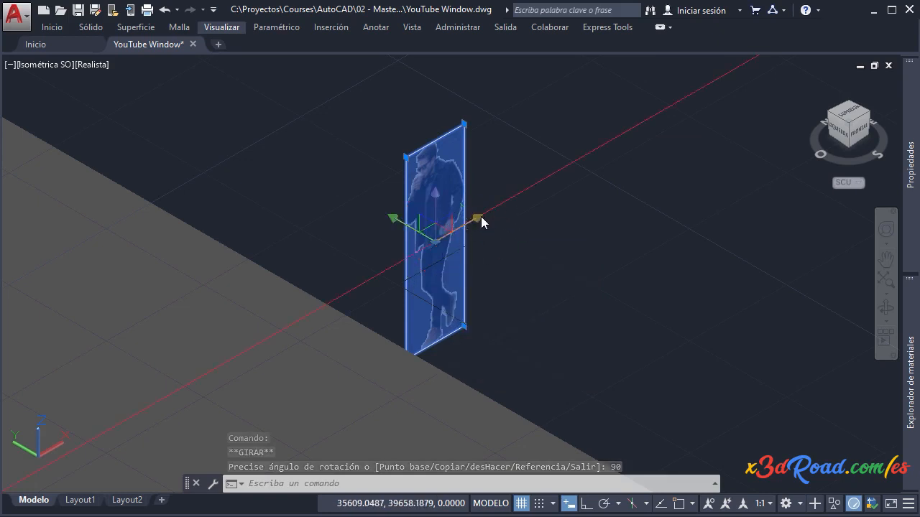
{"action": "left_click", "coordinate": [444, 229]}
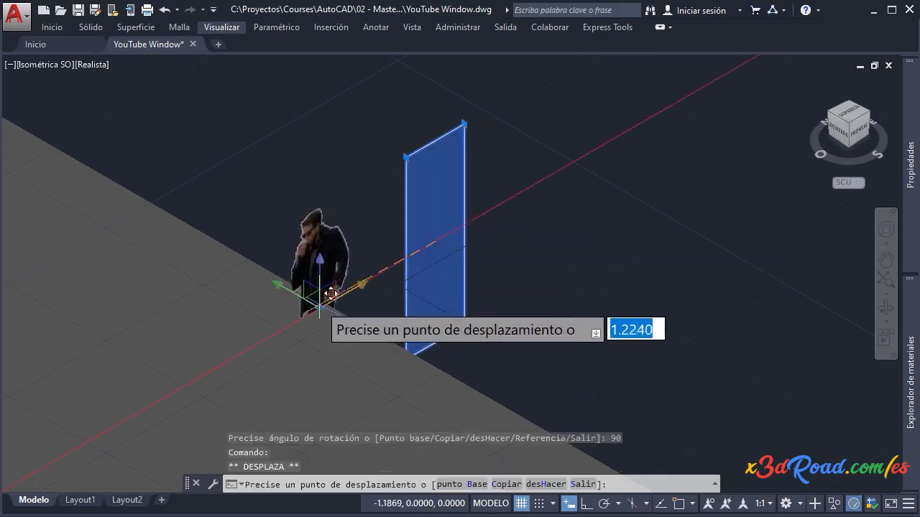
{"action": "scroll", "coordinate": [326, 296], "scroll_direction": "down", "scroll_amount": 5}
{"action": "scroll", "coordinate": [294, 301], "scroll_direction": "down", "scroll_amount": 3}
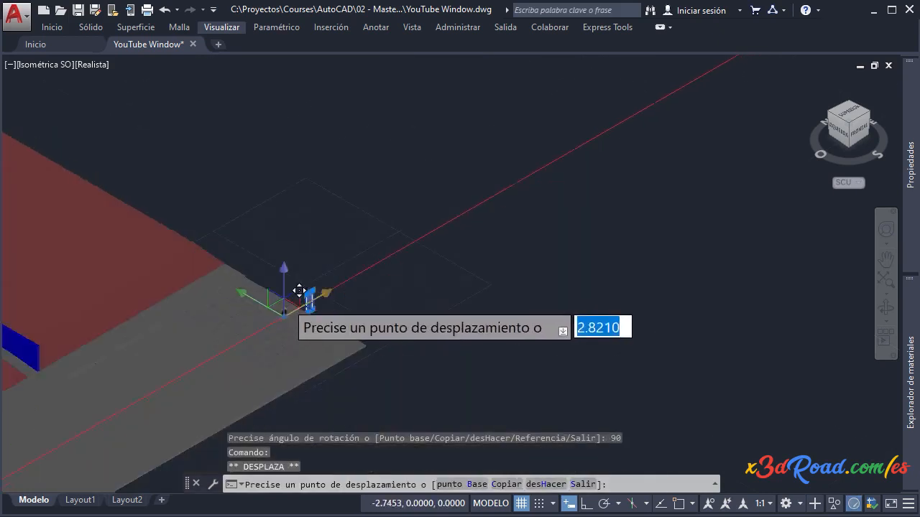
{"action": "middle_click_drag", "start_coordinate": [304, 294], "coordinate": [707, 120]}
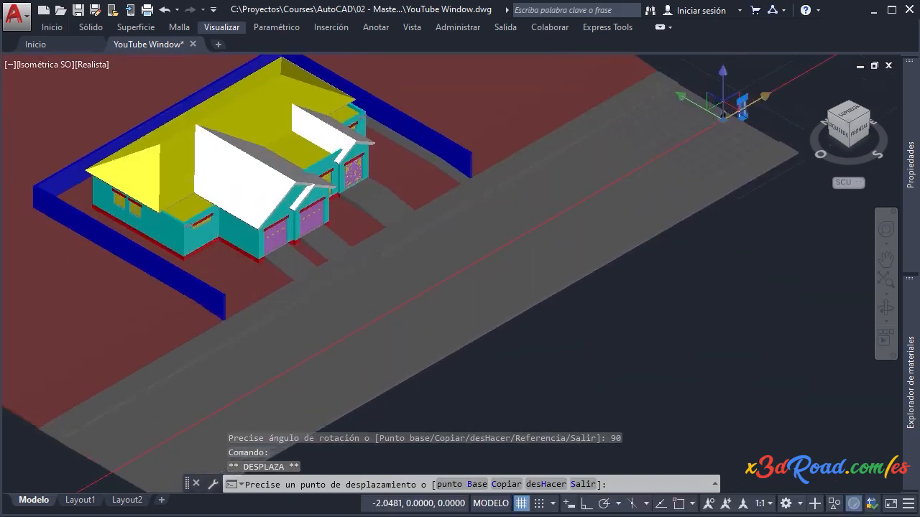
{"action": "left_click", "coordinate": [403, 250]}
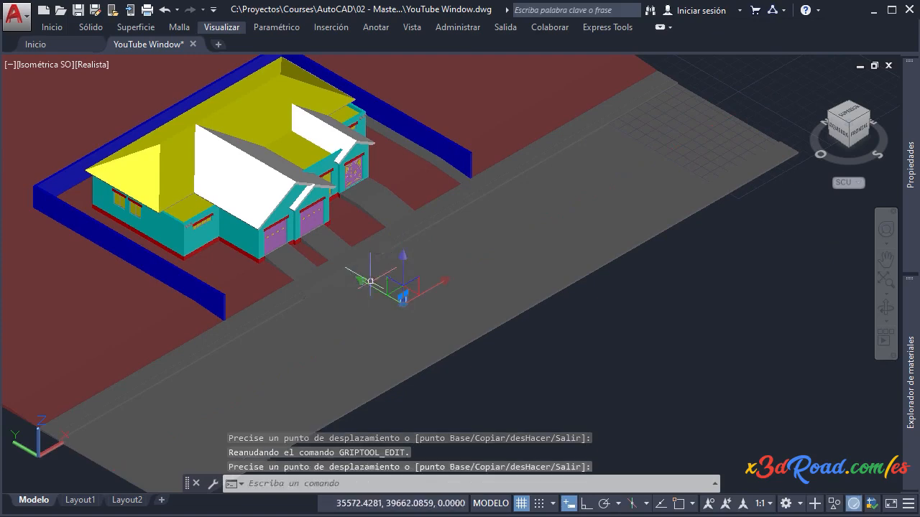
- Move the man surface along the Y axis towards the garage driveways and shift it slightly along X towards the red strip
{"action": "scroll", "coordinate": [355, 288], "scroll_direction": "up", "scroll_amount": 5}
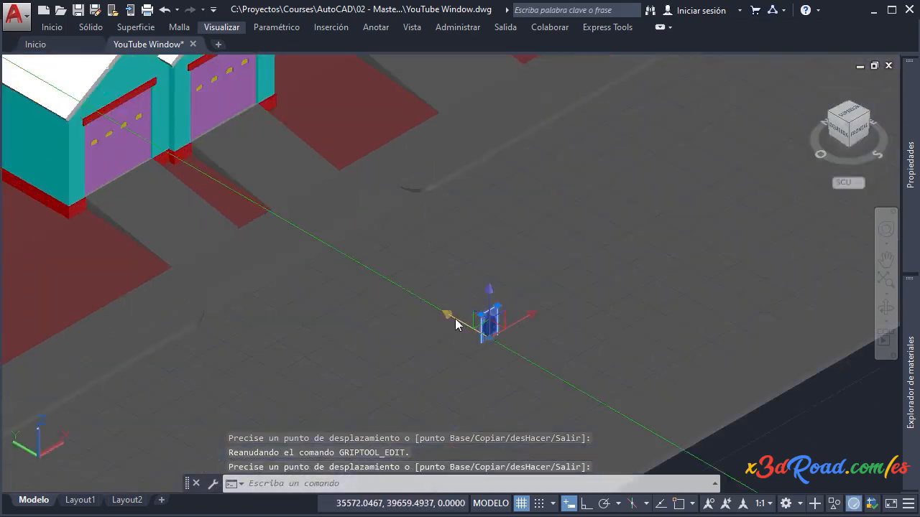
{"action": "left_click", "coordinate": [453, 319]}
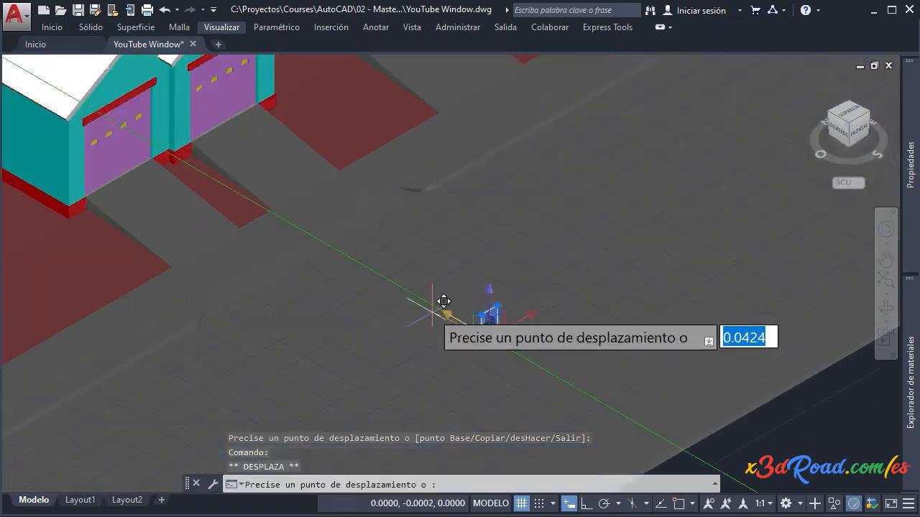
{"action": "left_click", "coordinate": [309, 246]}
{"action": "scroll", "coordinate": [298, 215], "scroll_direction": "up", "scroll_amount": 6}
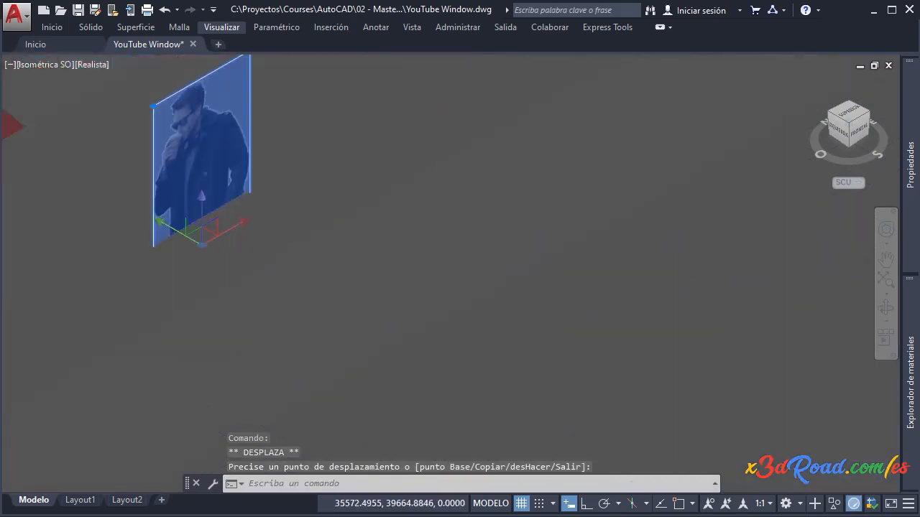
{"action": "middle_click_drag", "start_coordinate": [290, 207], "coordinate": [708, 185]}
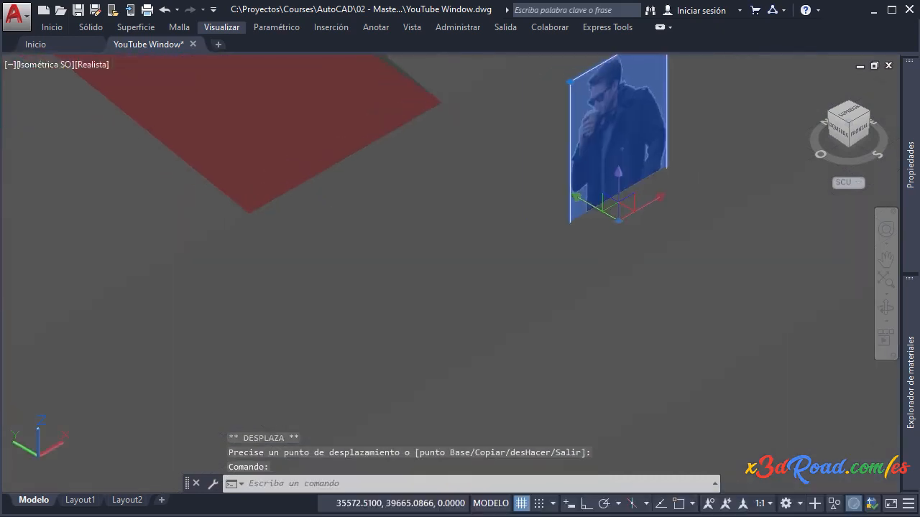
{"action": "left_click", "coordinate": [649, 205]}
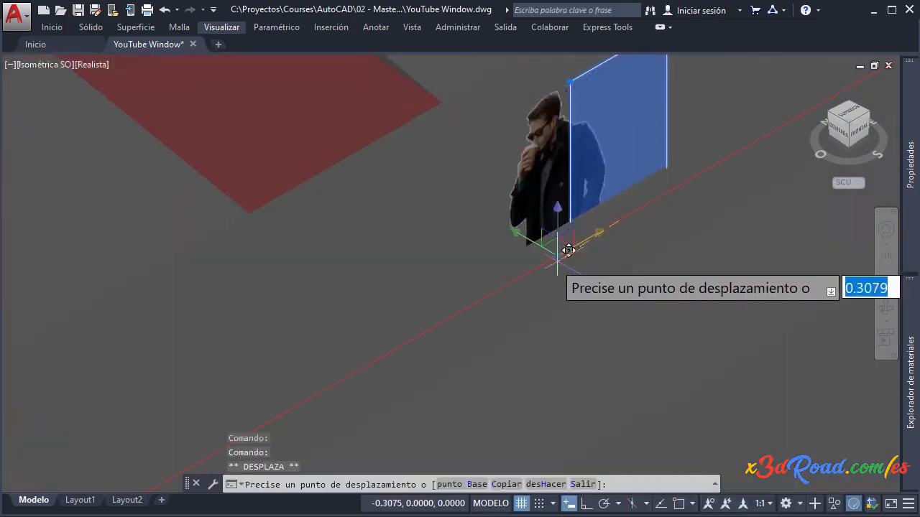
{"action": "left_click", "coordinate": [538, 267]}
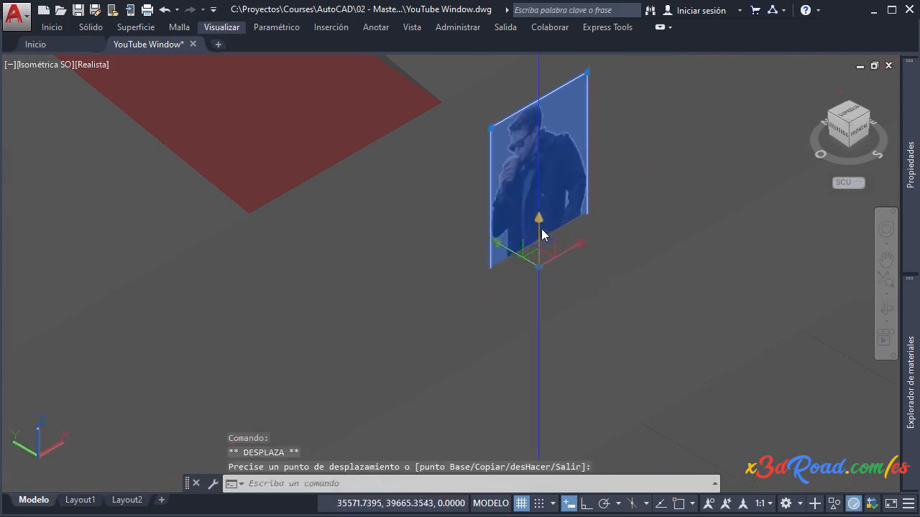
- Raise the man surface along the Z axis until his feet rest on the pavement, and clear the selection
{"action": "middle_click_drag", "start_coordinate": [539, 234], "coordinate": [468, 353]}
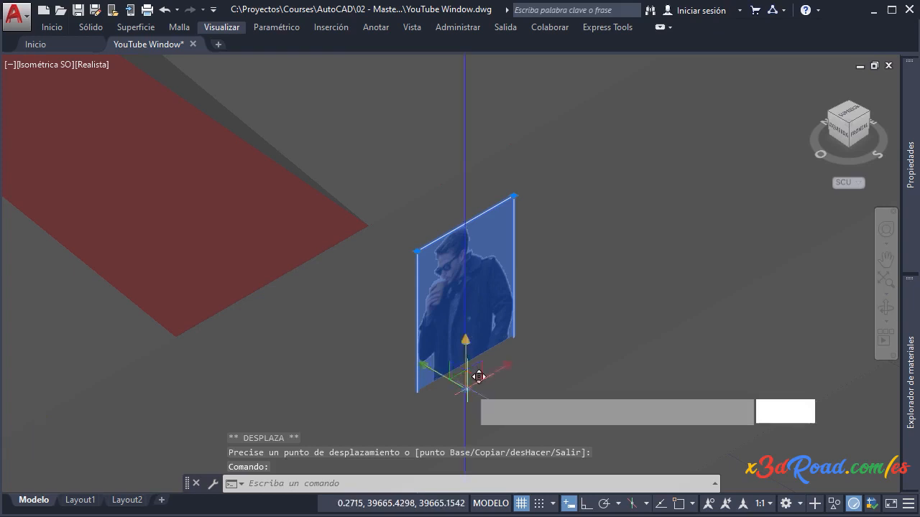
{"action": "left_click", "coordinate": [465, 343]}
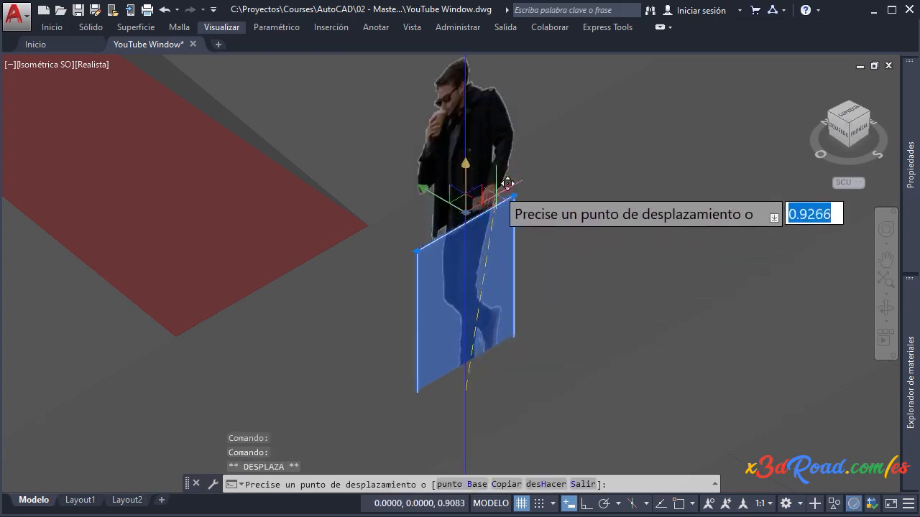
{"action": "left_click", "coordinate": [509, 168]}
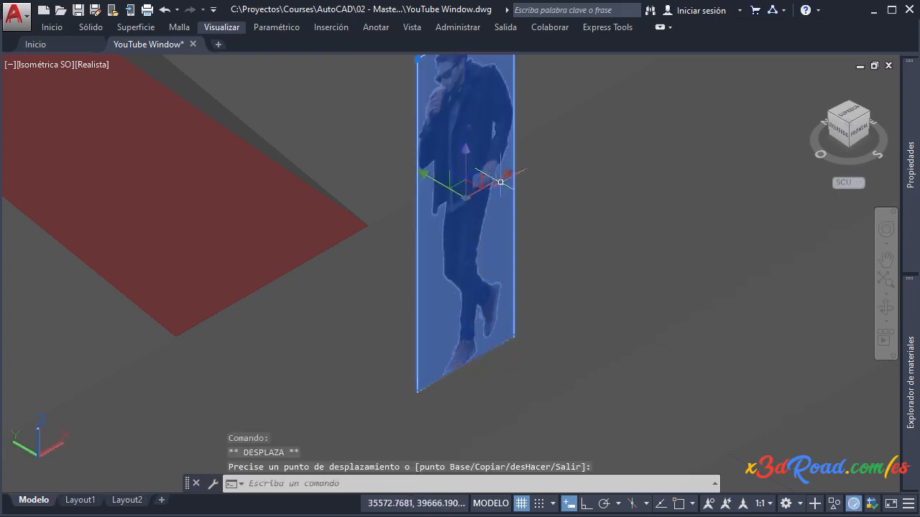
{"action": "scroll", "coordinate": [582, 187], "scroll_direction": "down", "scroll_amount": 3}
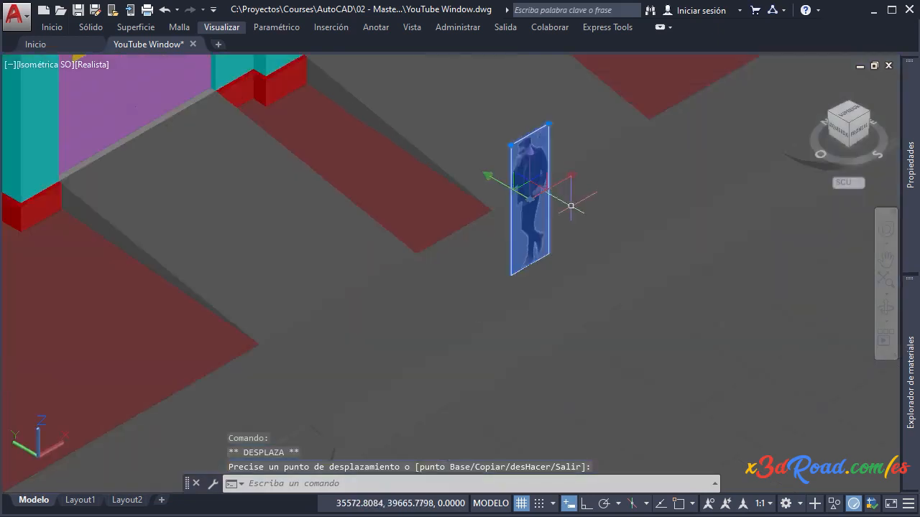
{"action": "scroll", "coordinate": [570, 206], "scroll_direction": "down", "scroll_amount": 5}
{"action": "middle_click_drag", "start_coordinate": [577, 207], "coordinate": [510, 263]}
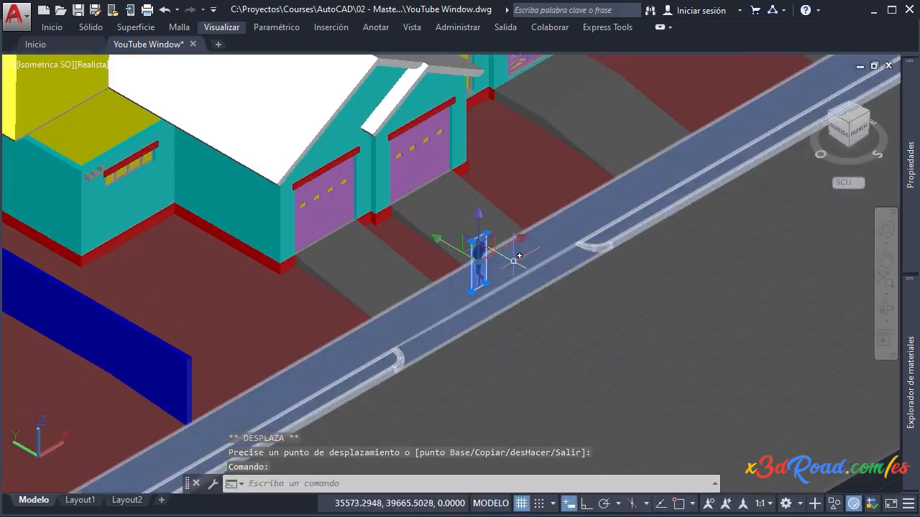
{"action": "key", "text": "Escape"}
{"action": "key", "text": "Escape"}
{"action": "key", "text": "Escape"}
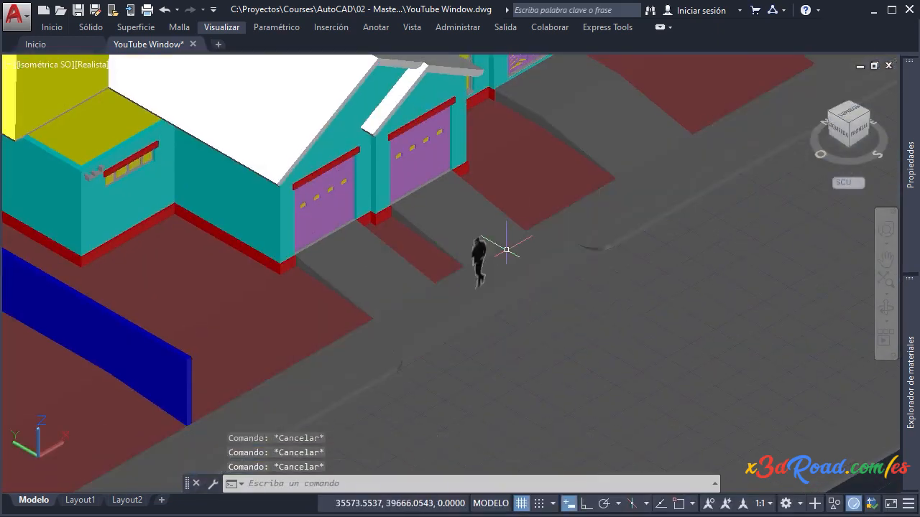
- Orbit to a lower view of the man and the house, and switch the projection to En perspectiva
{"action": "scroll", "coordinate": [488, 255], "scroll_direction": "up", "scroll_amount": 6}
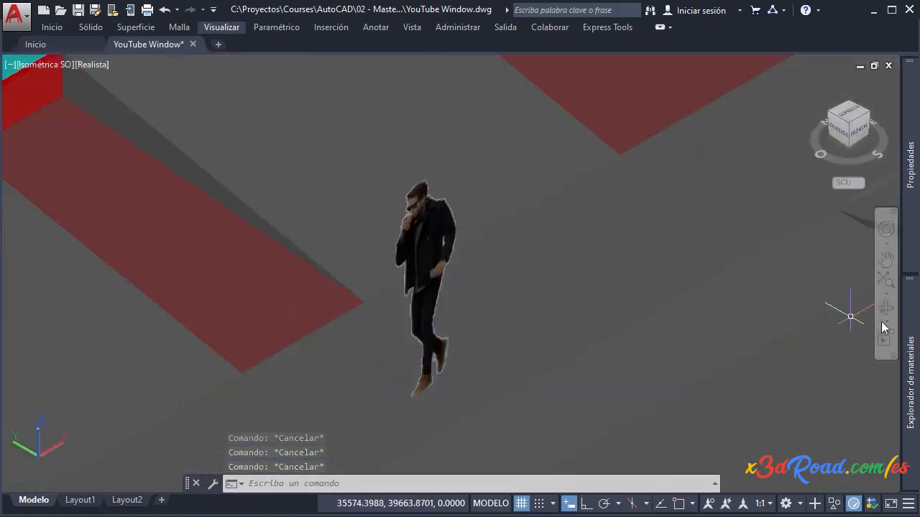
{"action": "left_click", "coordinate": [885, 308]}
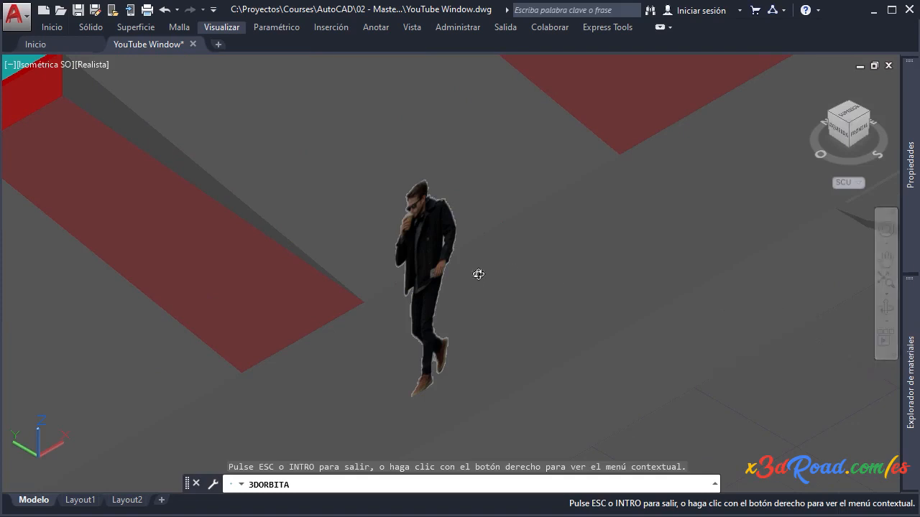
{"action": "left_click_drag", "start_coordinate": [466, 276], "coordinate": [481, 242]}
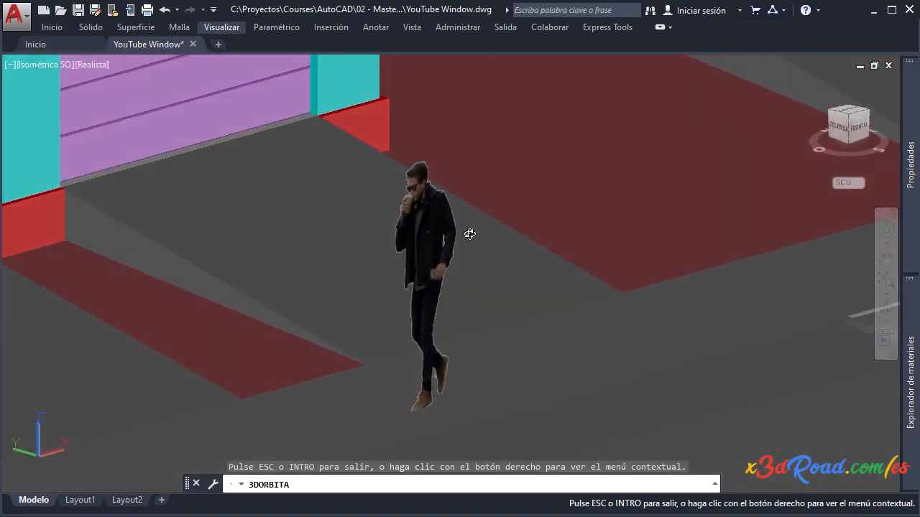
{"action": "right_click", "coordinate": [469, 233]}
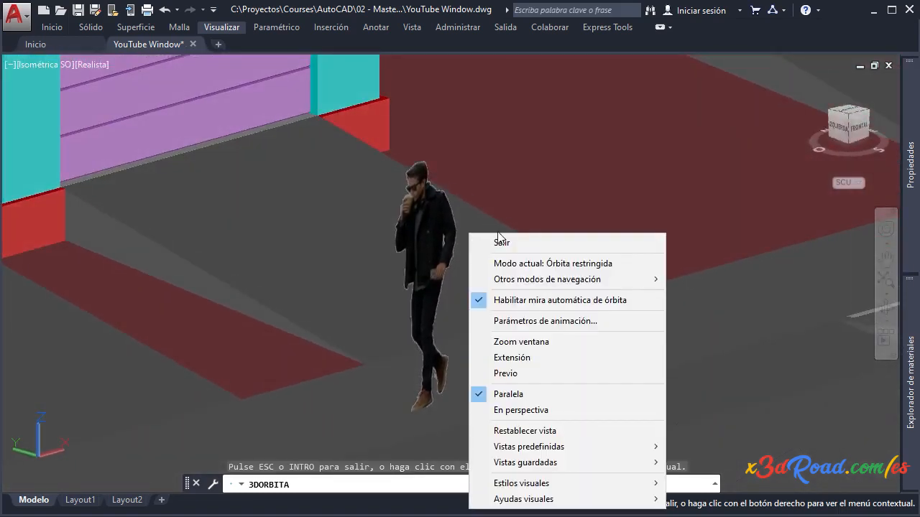
{"action": "left_click", "coordinate": [519, 411]}
{"action": "left_click_drag", "start_coordinate": [443, 290], "coordinate": [443, 253]}
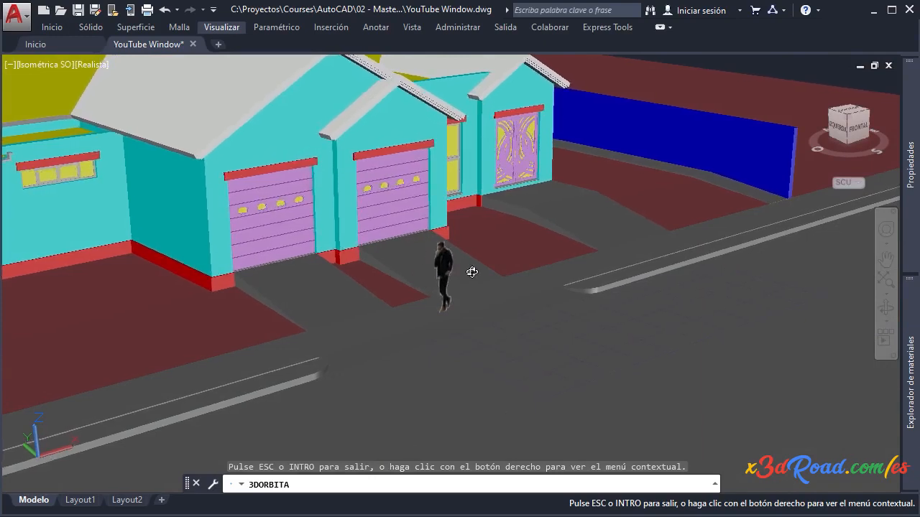
{"action": "right_click", "coordinate": [451, 240]}
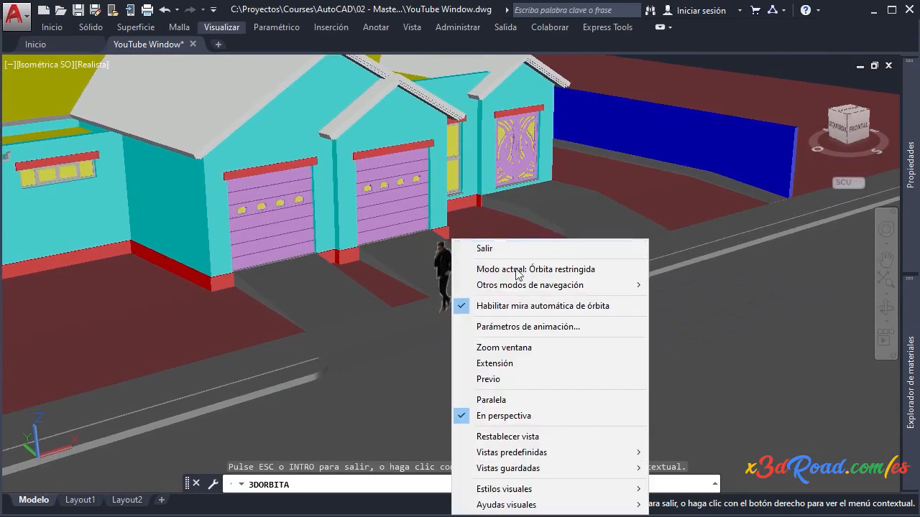
{"action": "left_click", "coordinate": [498, 252]}
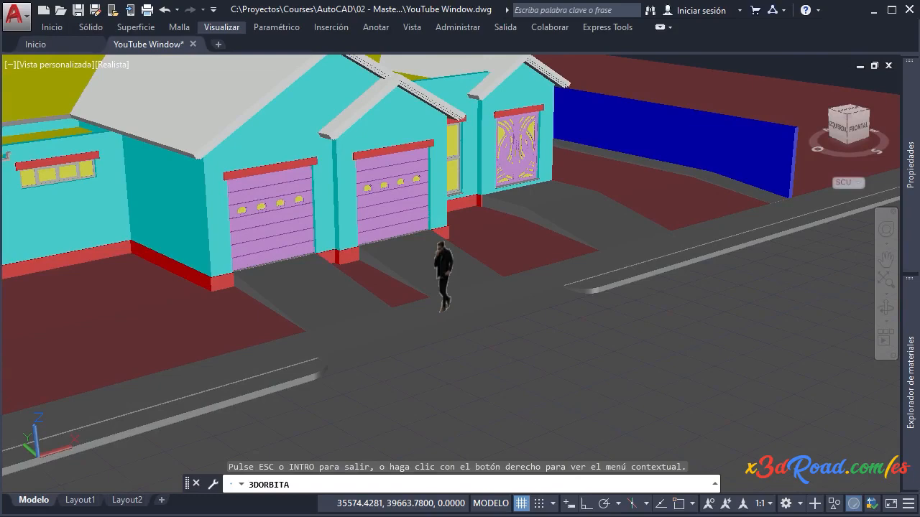
- Change the visual style to Conceptual and orbit around the man's surface in front of the garages
{"action": "left_click", "coordinate": [110, 64]}
{"action": "left_click", "coordinate": [179, 119]}
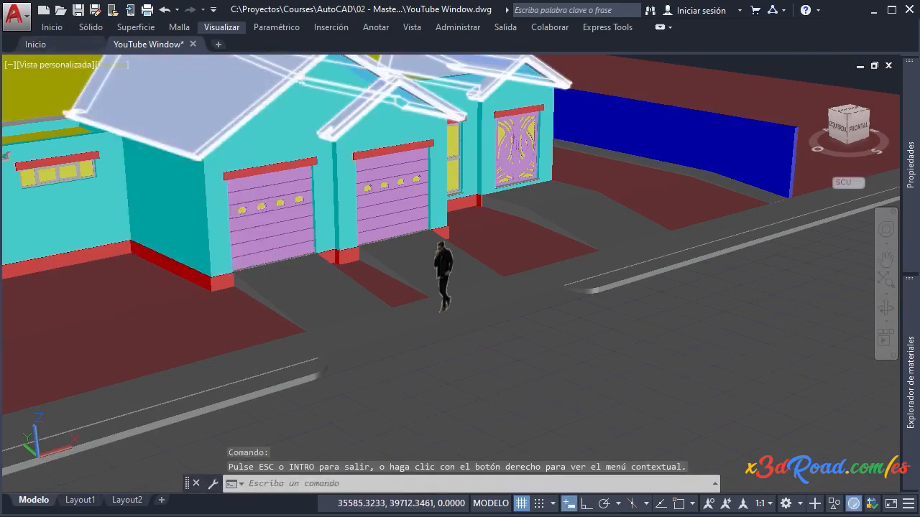
{"action": "scroll", "coordinate": [345, 266], "scroll_direction": "up", "scroll_amount": 5}
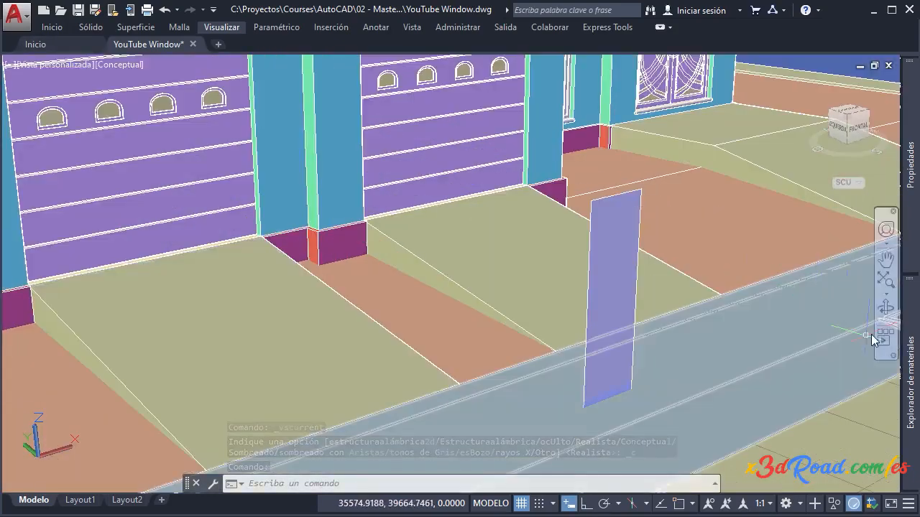
{"action": "left_click", "coordinate": [886, 309]}
{"action": "mouse_move", "coordinate": [485, 307]}
{"action": "left_mouse_down"}
{"action": "mouse_move", "coordinate": [508, 304]}
{"action": "mouse_move", "coordinate": [503, 281]}
{"action": "mouse_move", "coordinate": [477, 307]}
{"action": "mouse_move", "coordinate": [453, 281]}
{"action": "mouse_move", "coordinate": [468, 271]}
{"action": "mouse_move", "coordinate": [473, 297]}
{"action": "mouse_move", "coordinate": [476, 281]}
{"action": "mouse_move", "coordinate": [489, 287]}
{"action": "mouse_move", "coordinate": [481, 276]}
{"action": "mouse_move", "coordinate": [456, 290]}
{"action": "mouse_move", "coordinate": [442, 241]}
{"action": "left_mouse_up"}
{"action": "right_click", "coordinate": [441, 241]}
{"action": "left_click", "coordinate": [464, 250]}
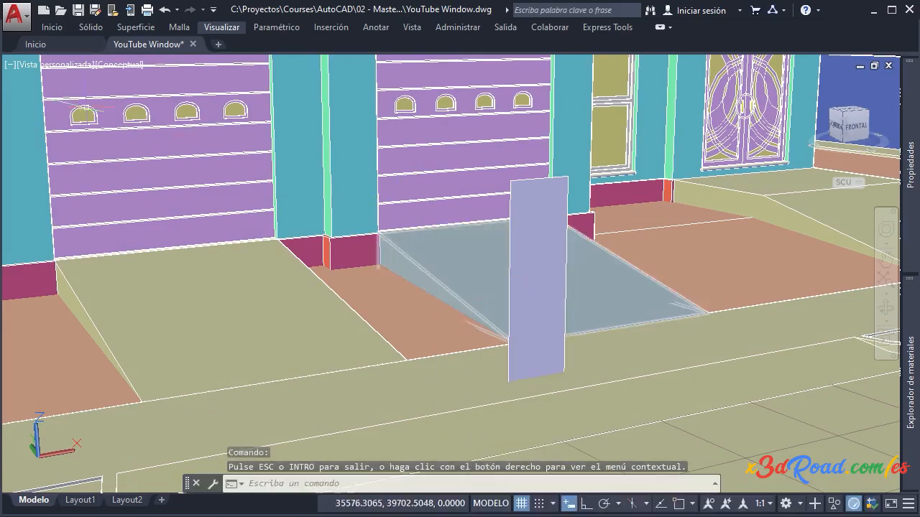
- Restore the saved model view First Place
{"action": "key", "text": "Escape"}
{"action": "left_click", "coordinate": [62, 62]}
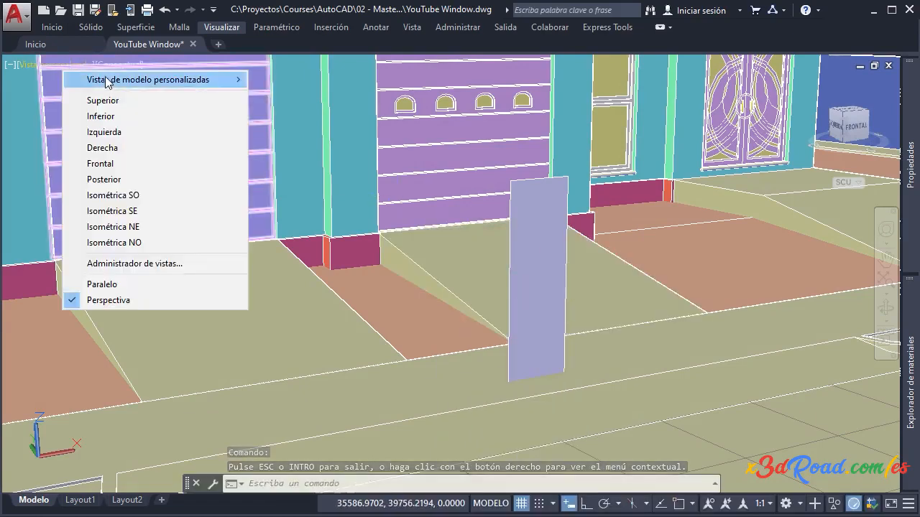
{"action": "mouse_move", "coordinate": [112, 81]}
{"action": "left_click", "coordinate": [294, 80]}
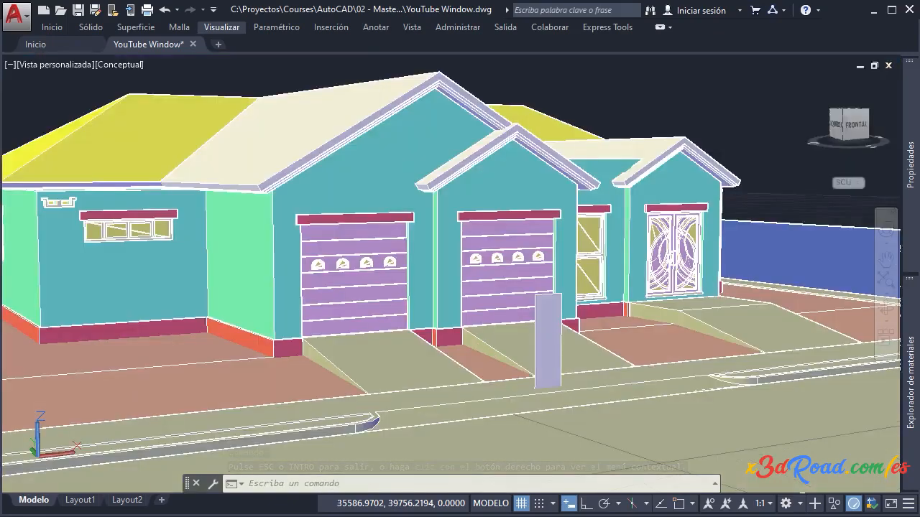
- Restore the saved model view Second Place and set the visual style to Realista
{"action": "left_click", "coordinate": [43, 64]}
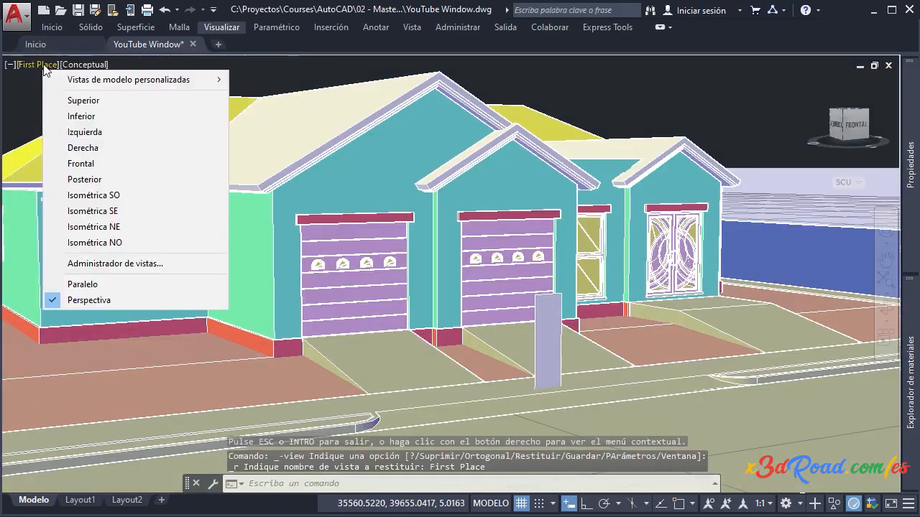
{"action": "mouse_move", "coordinate": [106, 82]}
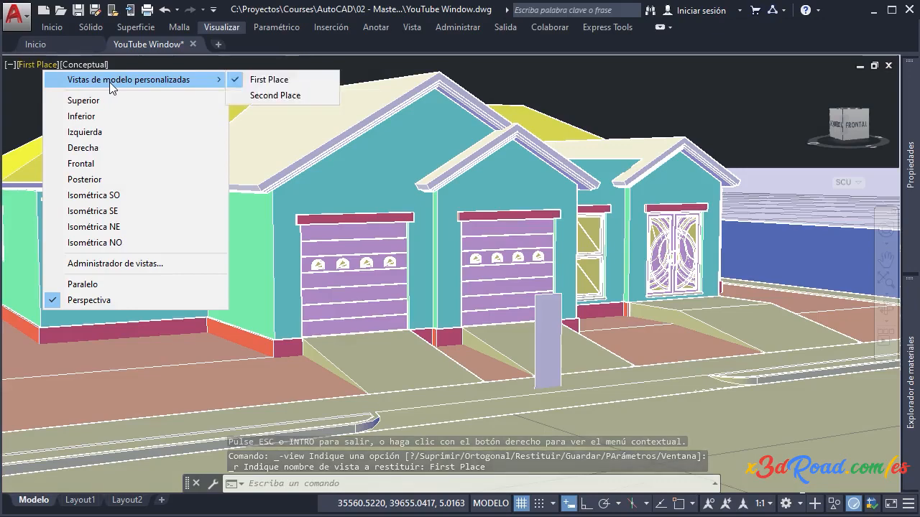
{"action": "left_click", "coordinate": [281, 95]}
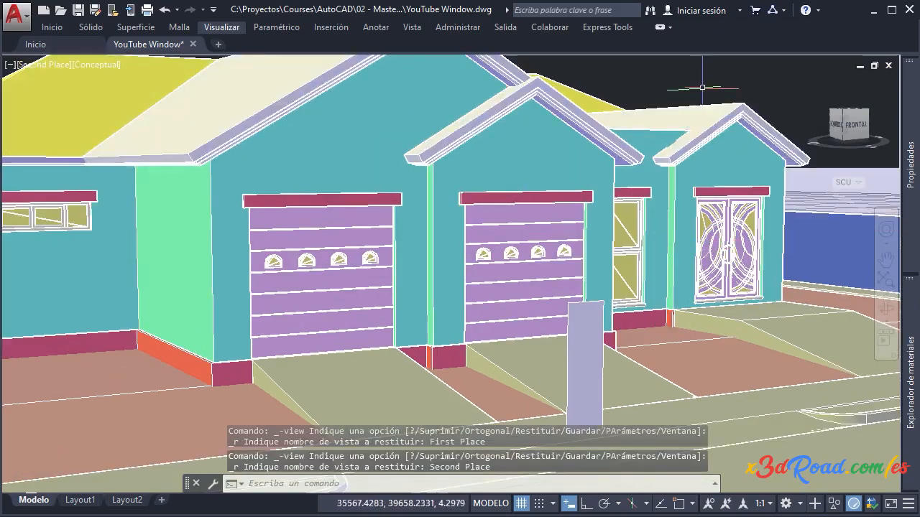
{"action": "left_click", "coordinate": [88, 66]}
{"action": "left_click", "coordinate": [132, 146]}
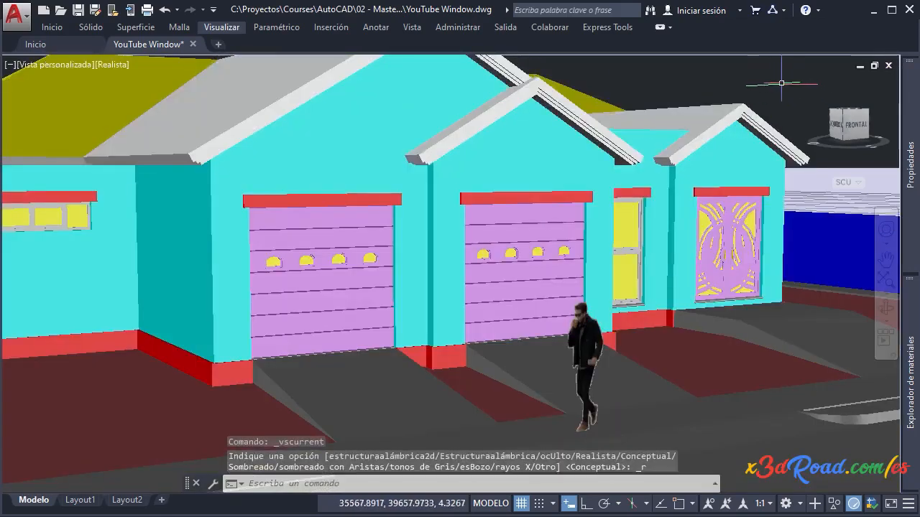
- Set the visual style to Estructura alámbrica 2D and switch to the Superior view
{"action": "left_click", "coordinate": [69, 64]}
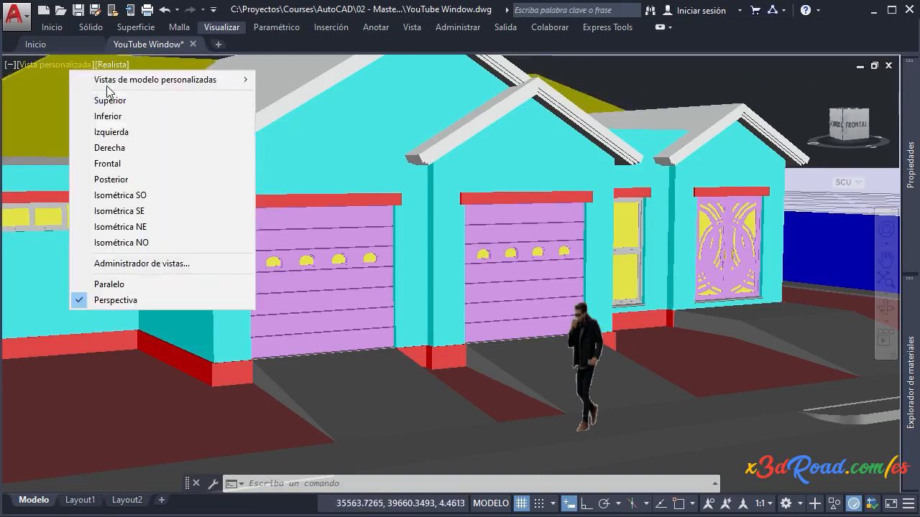
{"action": "left_click", "coordinate": [129, 211]}
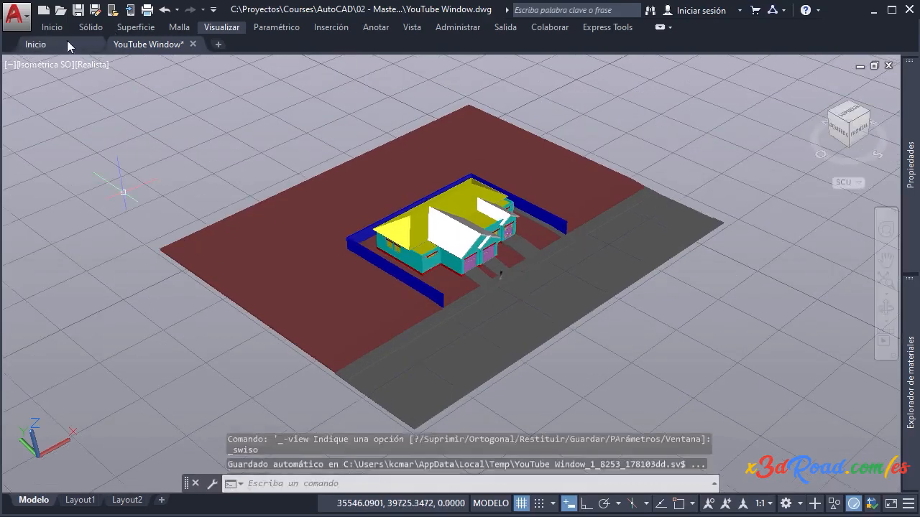
{"action": "left_click", "coordinate": [92, 65]}
{"action": "left_click", "coordinate": [143, 99]}
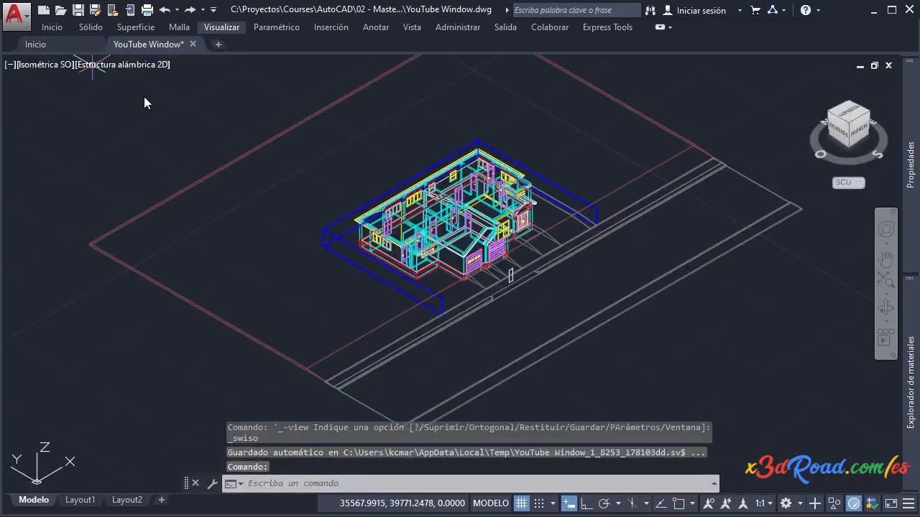
{"action": "left_click", "coordinate": [58, 64]}
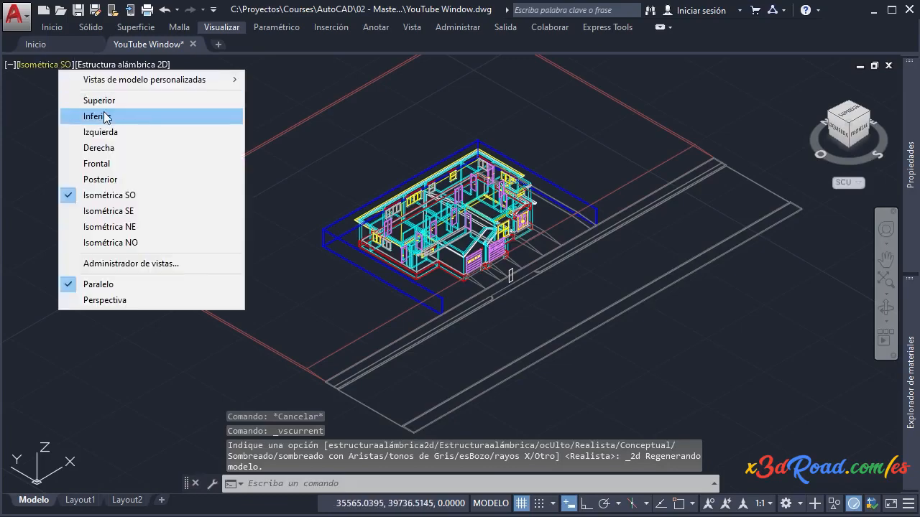
{"action": "left_click", "coordinate": [102, 100]}
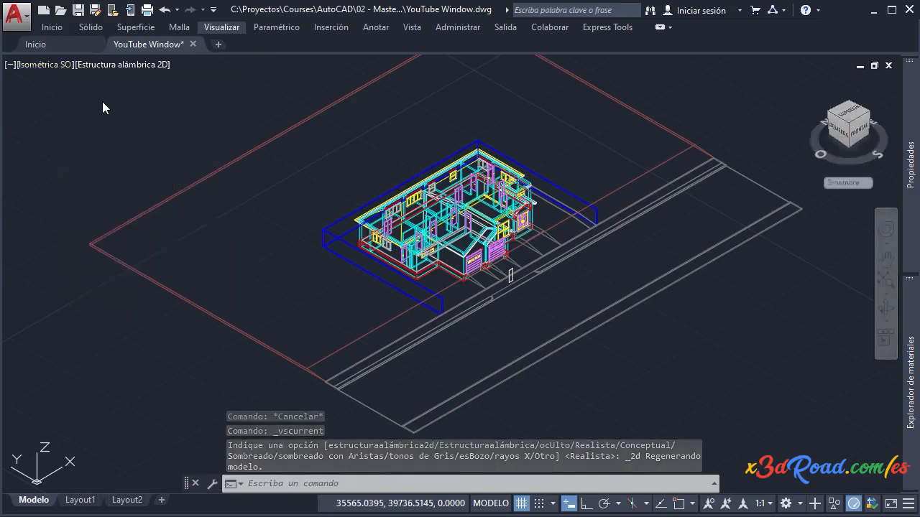
- Create a Foco light southeast of the street, aimed about 52 units away at the house, with default lighting deactivated
{"action": "scroll", "coordinate": [488, 217], "scroll_direction": "down", "scroll_amount": 3}
{"action": "middle_click_drag", "start_coordinate": [486, 214], "coordinate": [466, 214]}
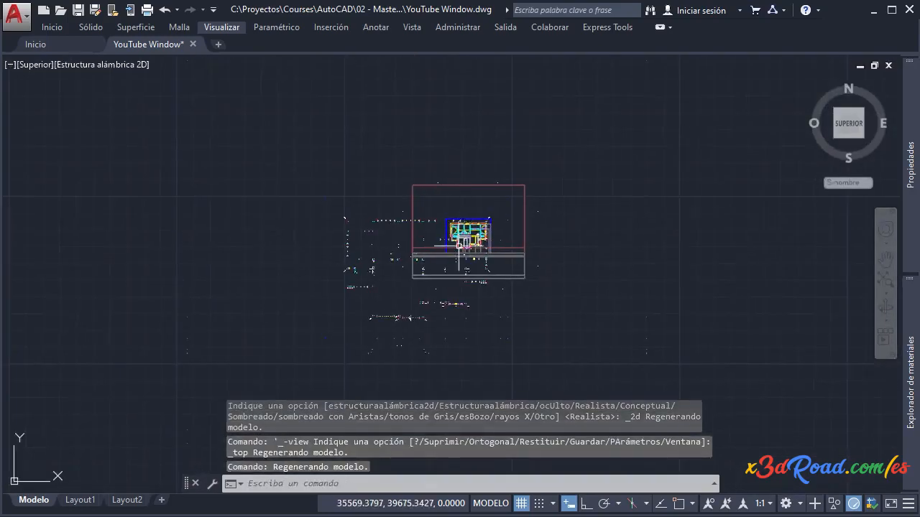
{"action": "scroll", "coordinate": [470, 259], "scroll_direction": "up", "scroll_amount": 5}
{"action": "middle_click_drag", "start_coordinate": [511, 255], "coordinate": [402, 231]}
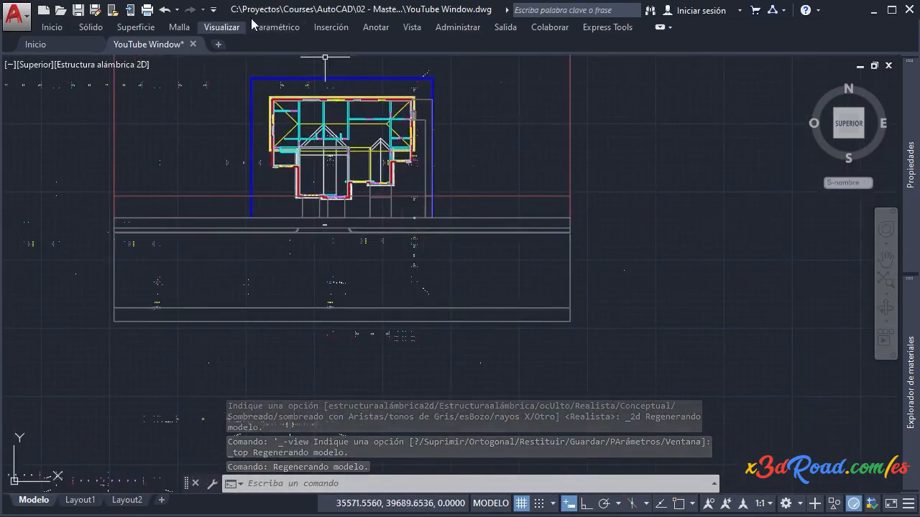
{"action": "left_click", "coordinate": [230, 29]}
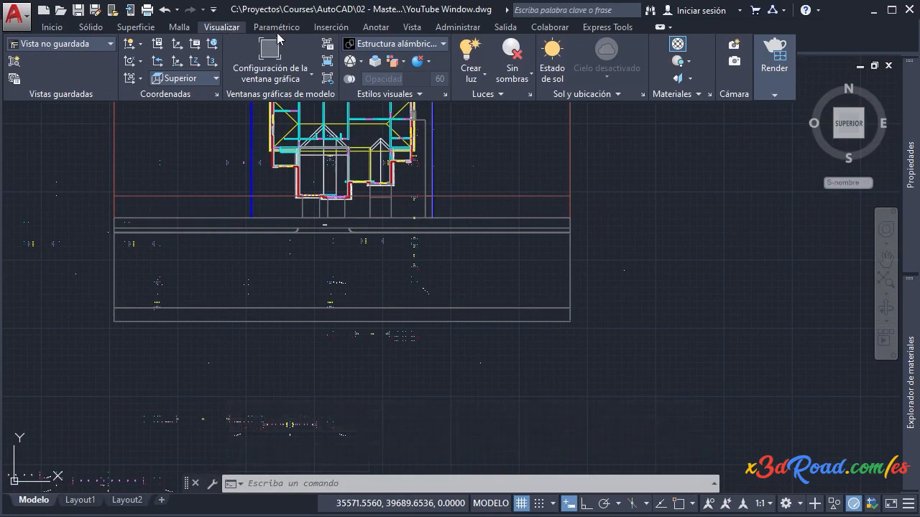
{"action": "left_click", "coordinate": [485, 77]}
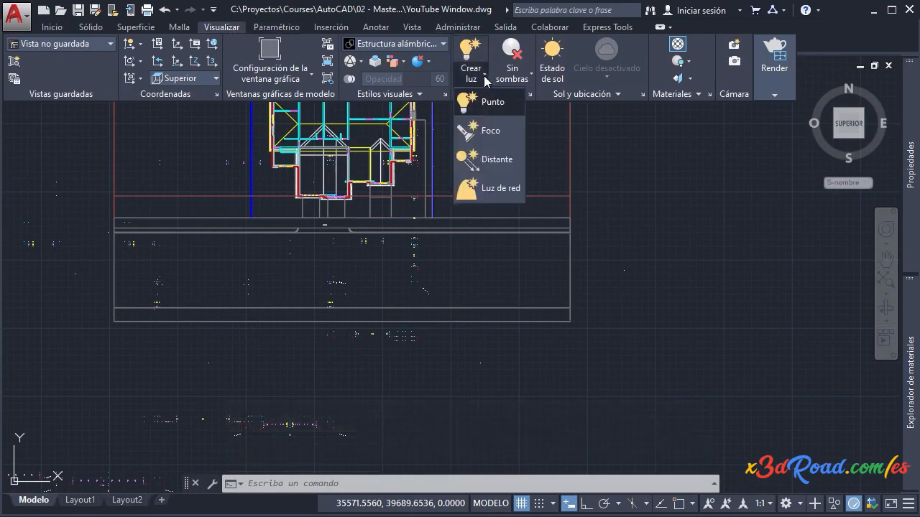
{"action": "left_click", "coordinate": [493, 133]}
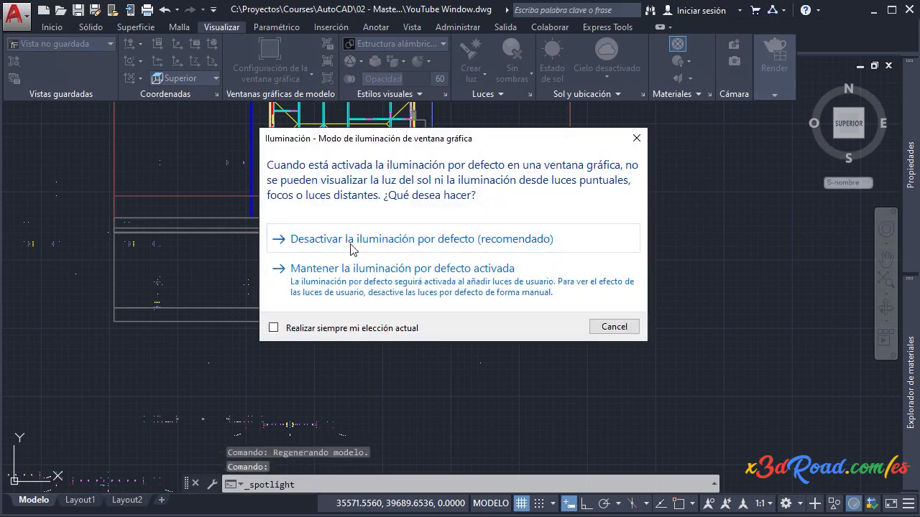
{"action": "left_click", "coordinate": [455, 244]}
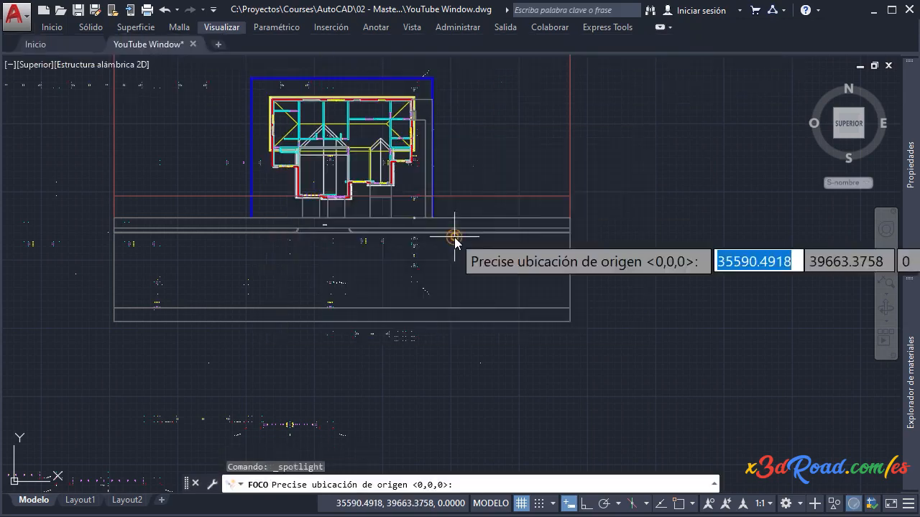
{"action": "left_click", "coordinate": [572, 422]}
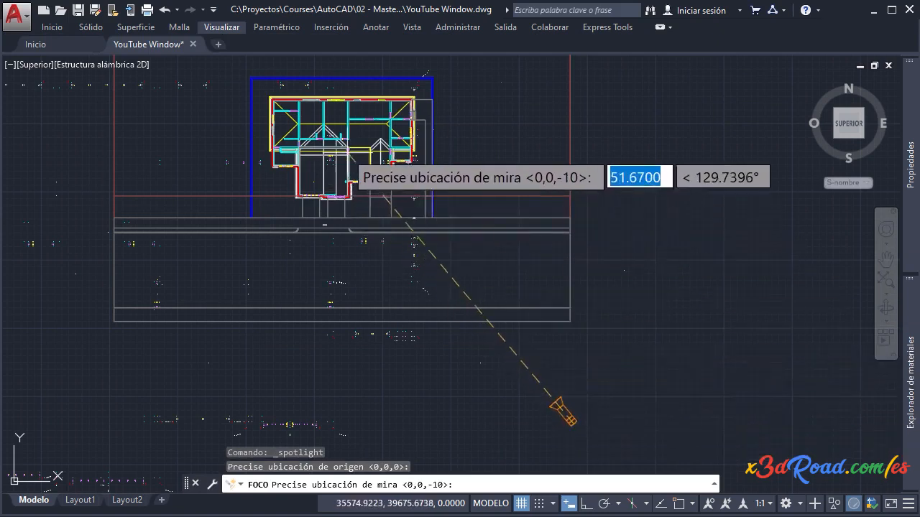
{"action": "left_click", "coordinate": [345, 150]}
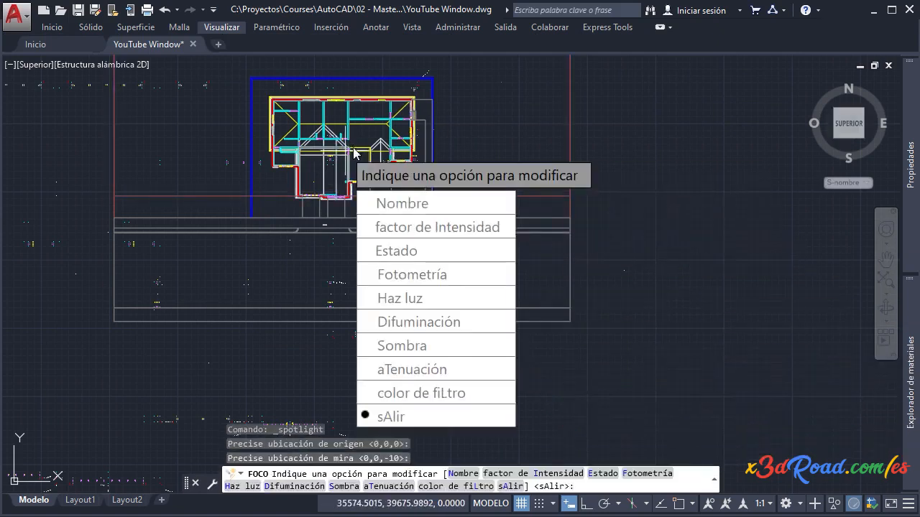
- Name the spotlight Luz01 and set its intensity factor to .01
{"action": "left_click", "coordinate": [401, 199]}
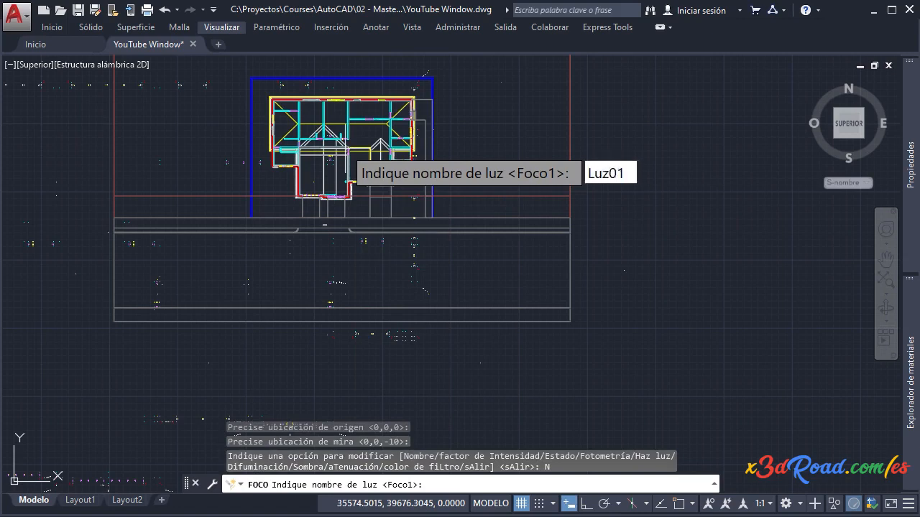
{"action": "key", "text": "Return"}
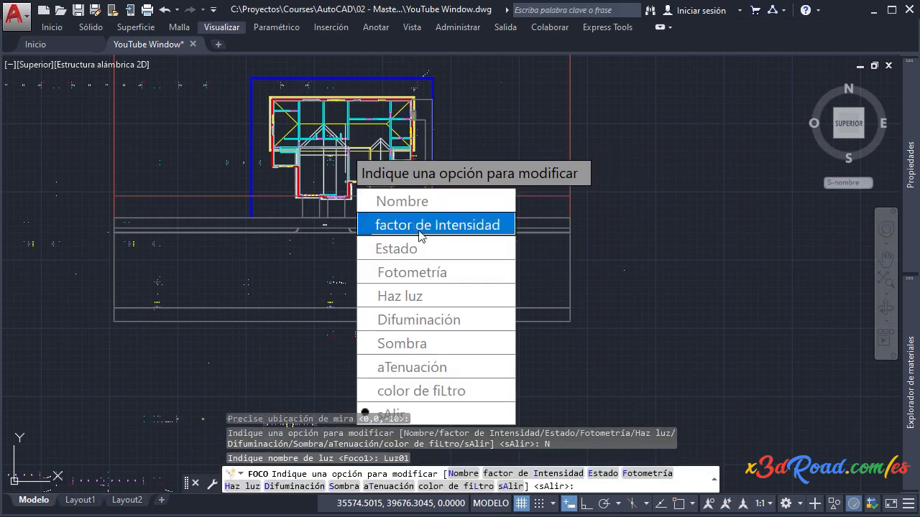
{"action": "type", "text": "I"}
{"action": "key", "text": "Return"}
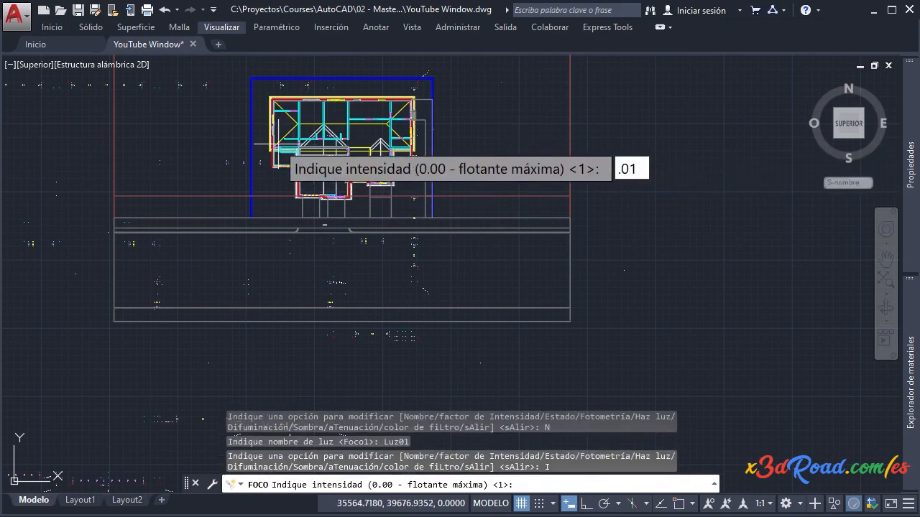
{"action": "key", "text": "Return"}
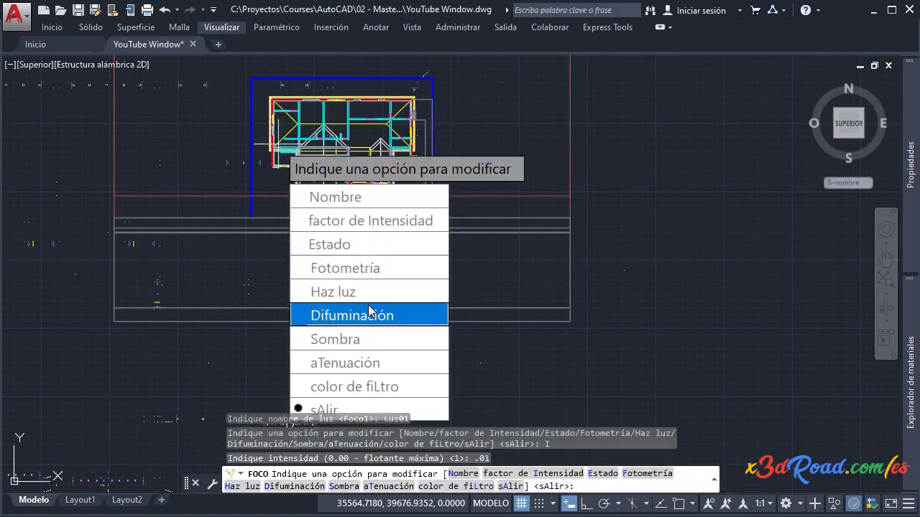
- Set the spotlight's shadow type to Nítido and finish creating the light
{"action": "left_click", "coordinate": [359, 338]}
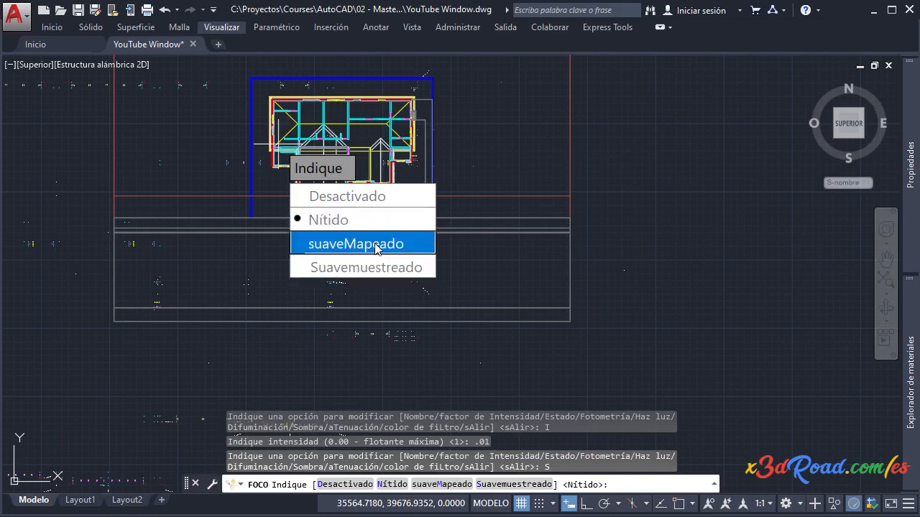
{"action": "left_click", "coordinate": [328, 220]}
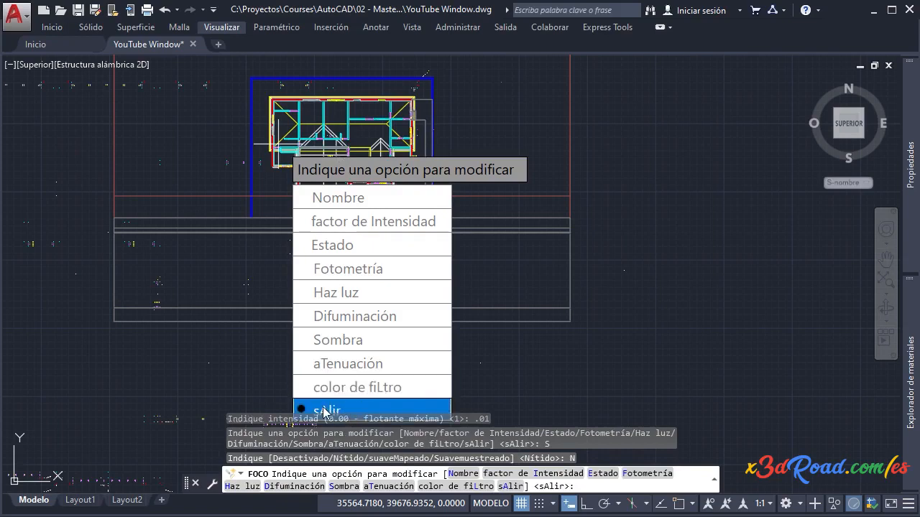
{"action": "left_click", "coordinate": [325, 410]}
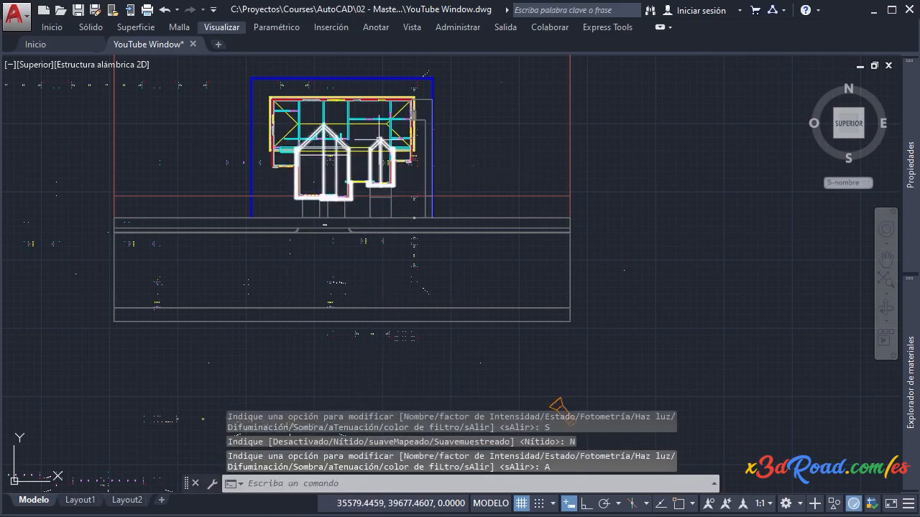
- In the Izquierda view, raise the spotlight's origin vertically by about 21 units with Ortho on, keeping its target, and clear the selection
{"action": "left_click", "coordinate": [26, 65]}
{"action": "left_click", "coordinate": [77, 133]}
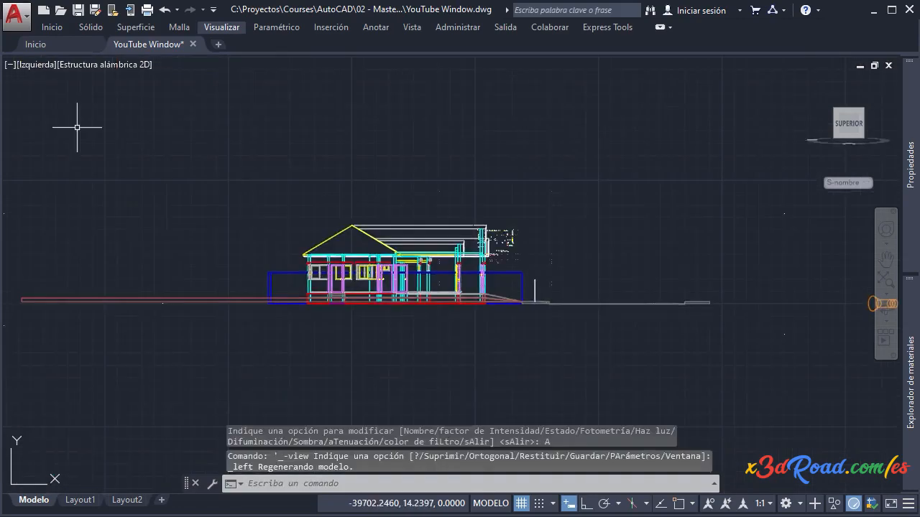
{"action": "middle_click_drag", "start_coordinate": [580, 211], "coordinate": [291, 222]}
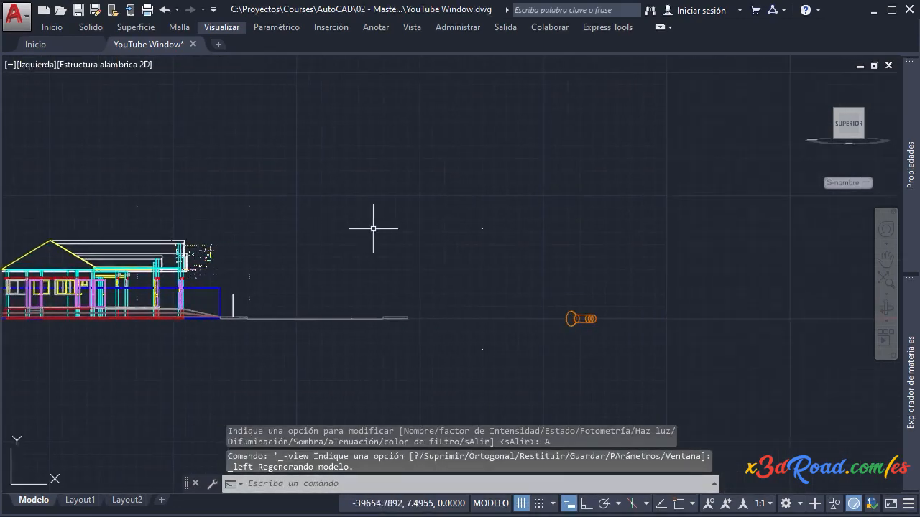
{"action": "middle_click_drag", "start_coordinate": [438, 261], "coordinate": [476, 294]}
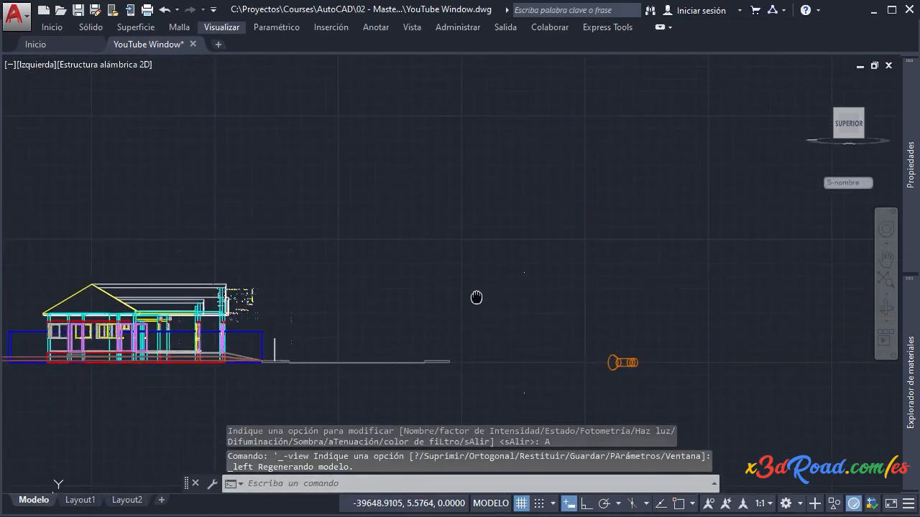
{"action": "left_click", "coordinate": [625, 362]}
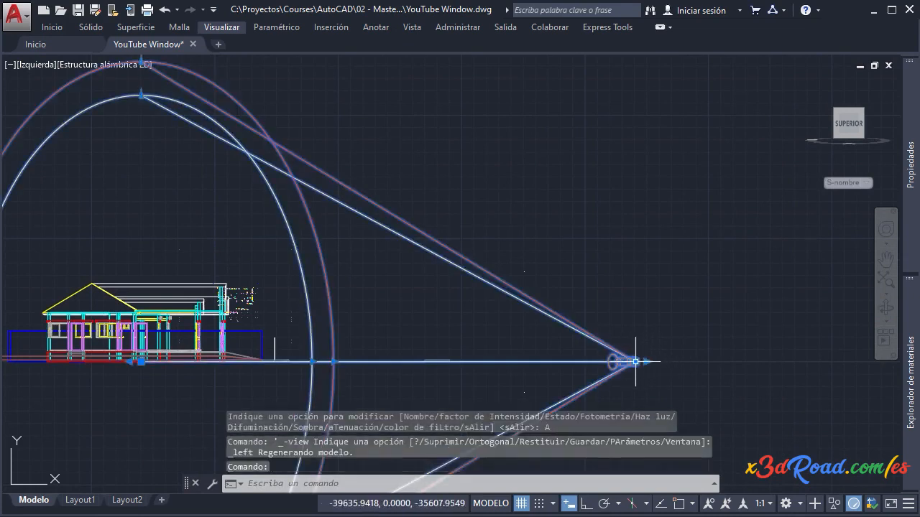
{"action": "left_click", "coordinate": [635, 361]}
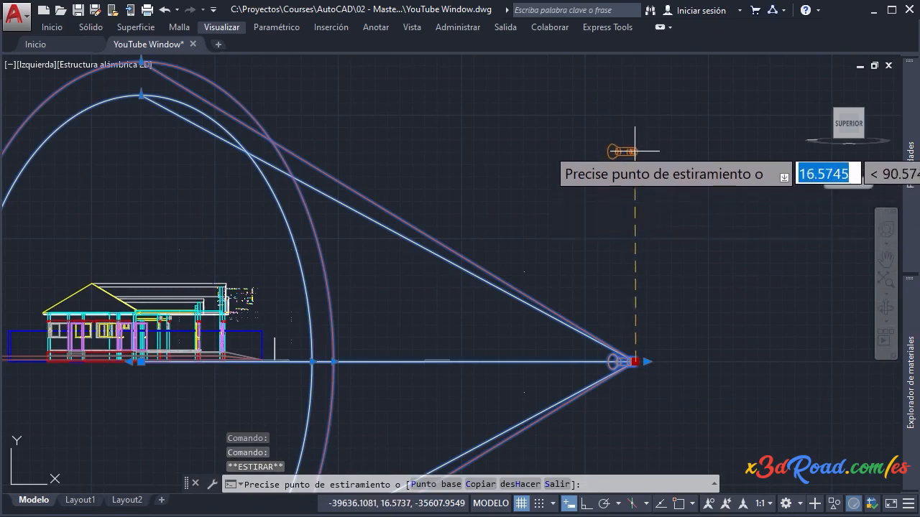
{"action": "key", "text": "F8"}
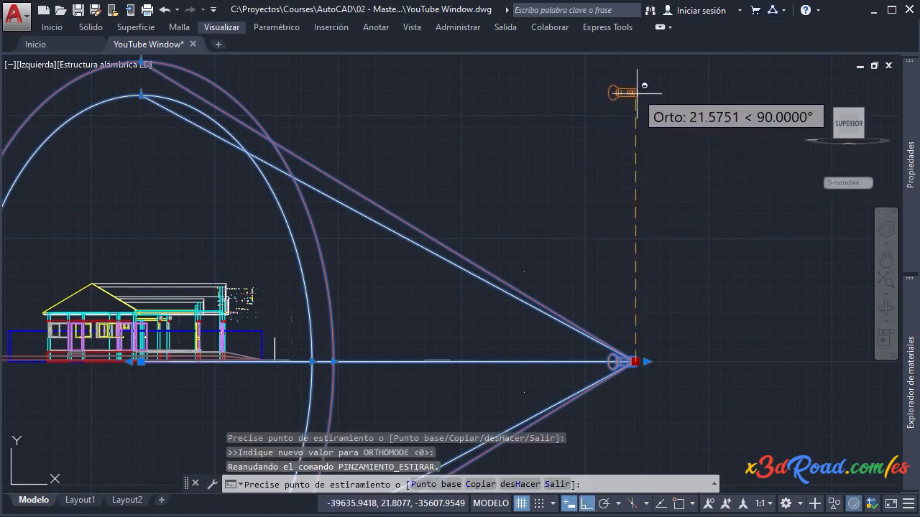
{"action": "left_click", "coordinate": [635, 97]}
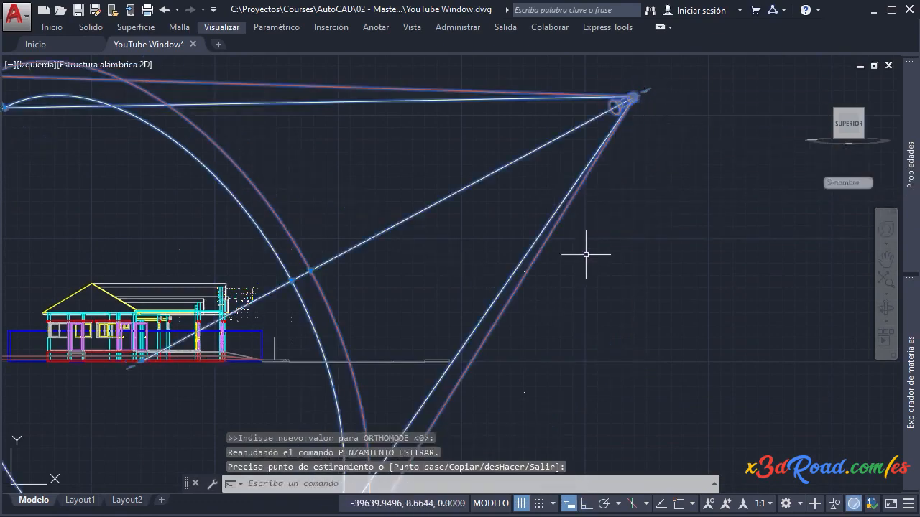
{"action": "key", "text": "Escape"}
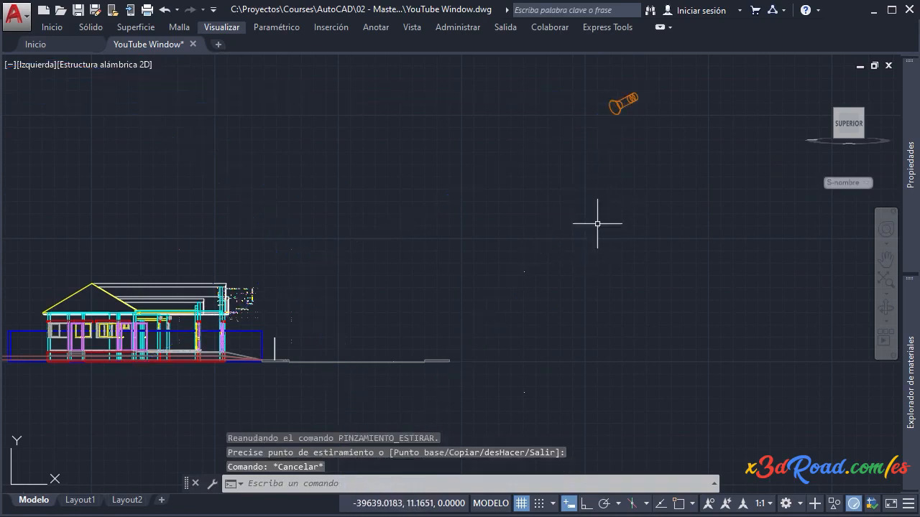
{"action": "key", "text": "Escape"}
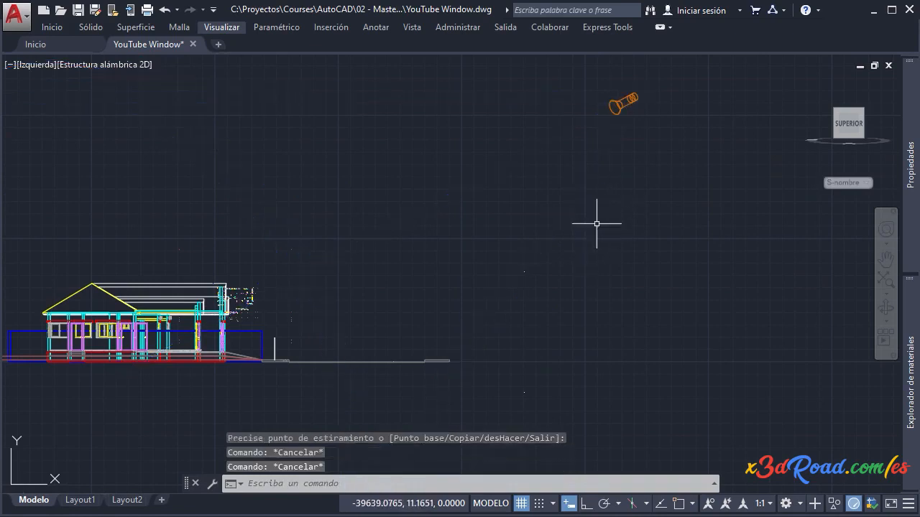
- Restore the custom model view Second Place
{"action": "left_click", "coordinate": [38, 64]}
{"action": "mouse_move", "coordinate": [86, 81]}
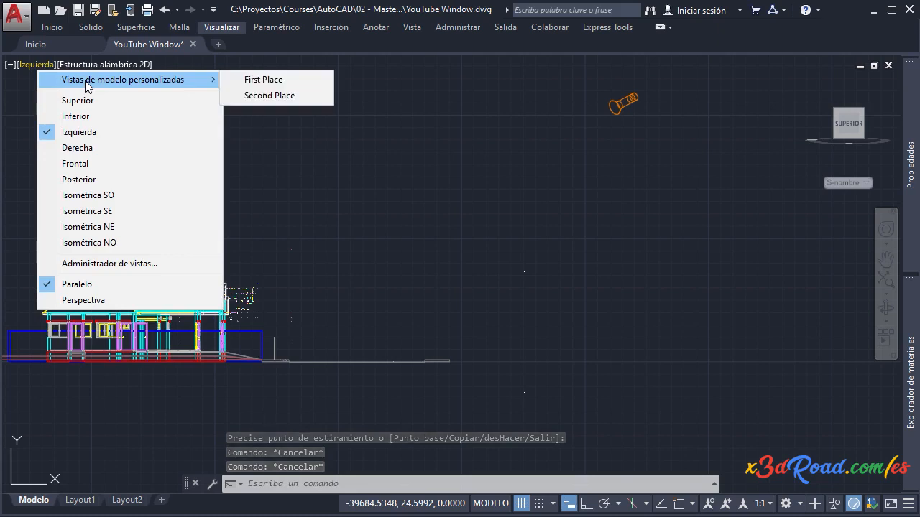
{"action": "left_click", "coordinate": [276, 95]}
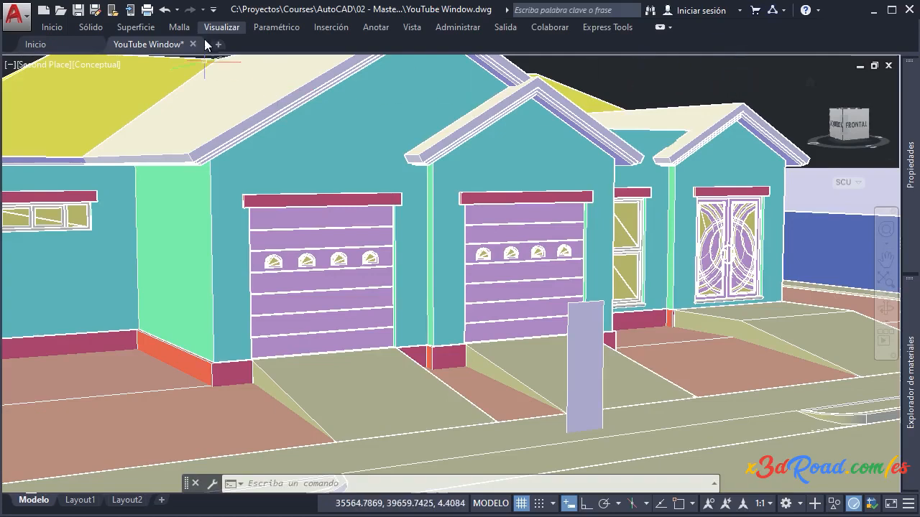
- Set the render quality preset to High
{"action": "left_click", "coordinate": [228, 30]}
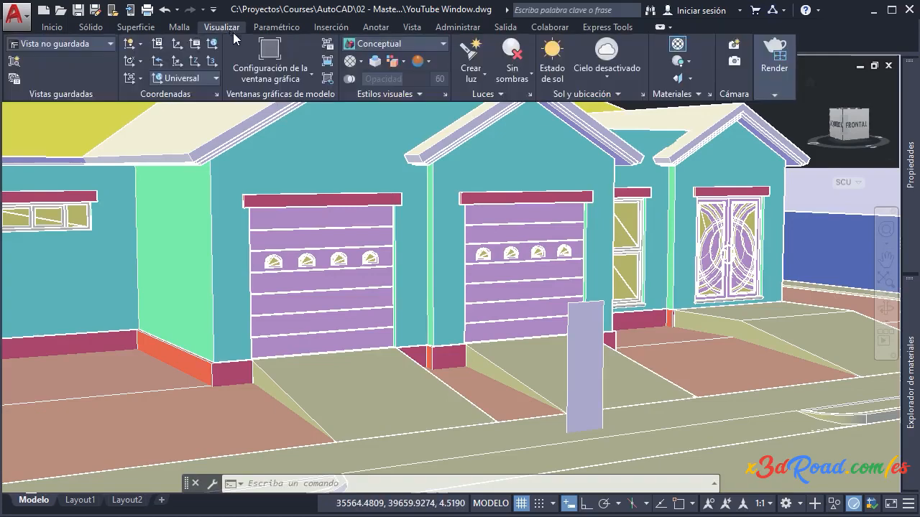
{"action": "left_click", "coordinate": [778, 92]}
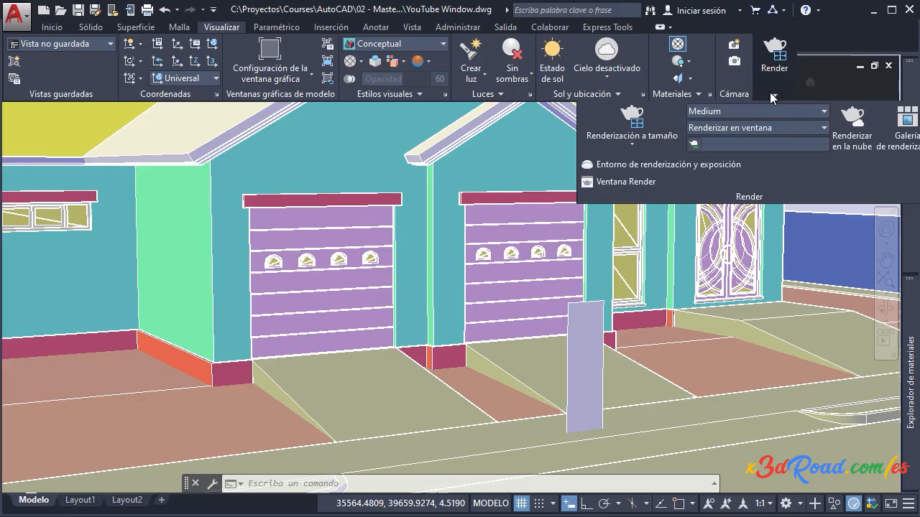
{"action": "left_click", "coordinate": [728, 111]}
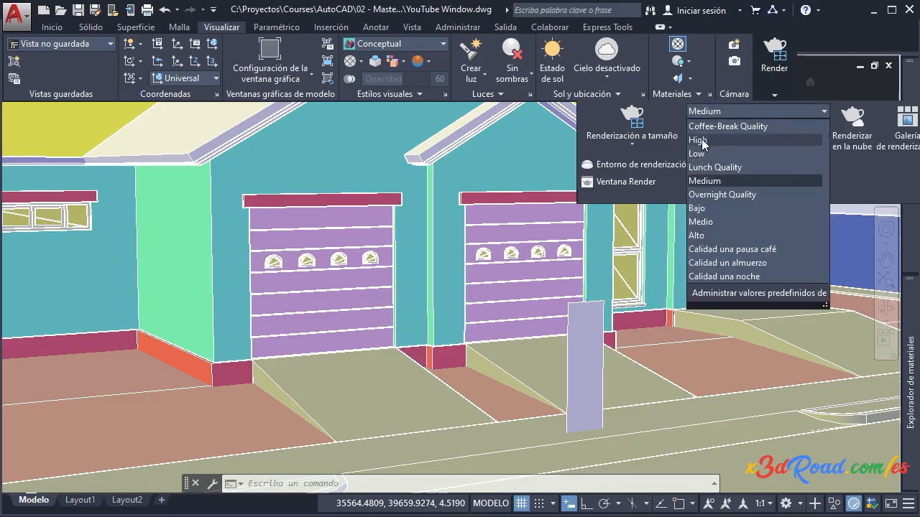
{"action": "left_click", "coordinate": [703, 139]}
{"action": "left_click", "coordinate": [717, 109]}
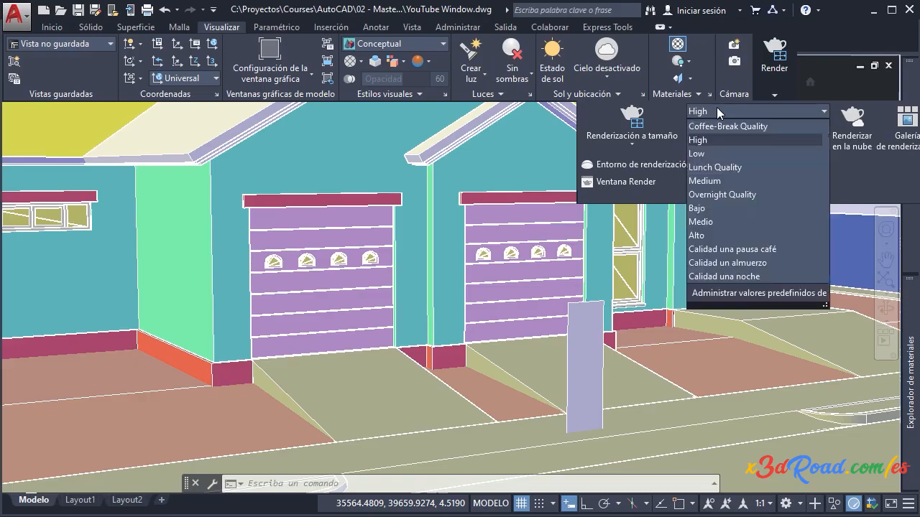
{"action": "left_click", "coordinate": [701, 146]}
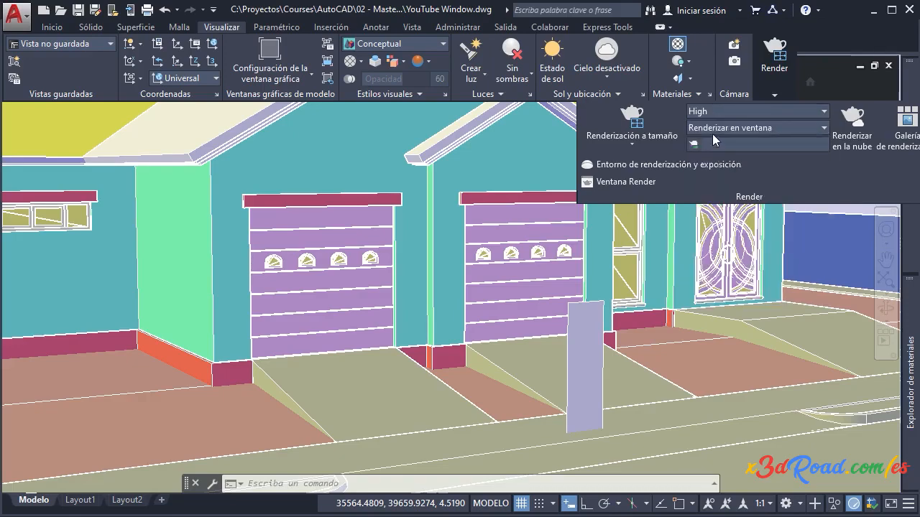
- Set the render size to 1280 x 720 px - HDTV and start rendering the Second Place view in a window
{"action": "left_click", "coordinate": [633, 143]}
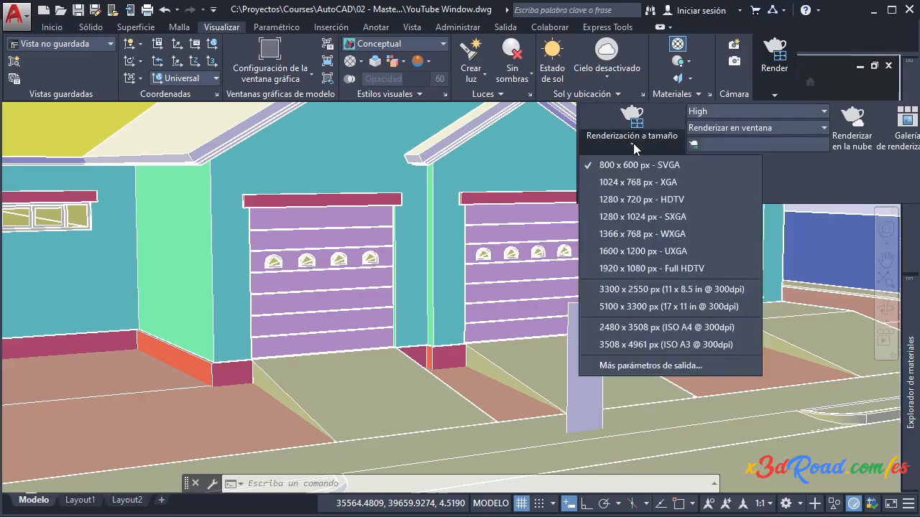
{"action": "left_click", "coordinate": [632, 199]}
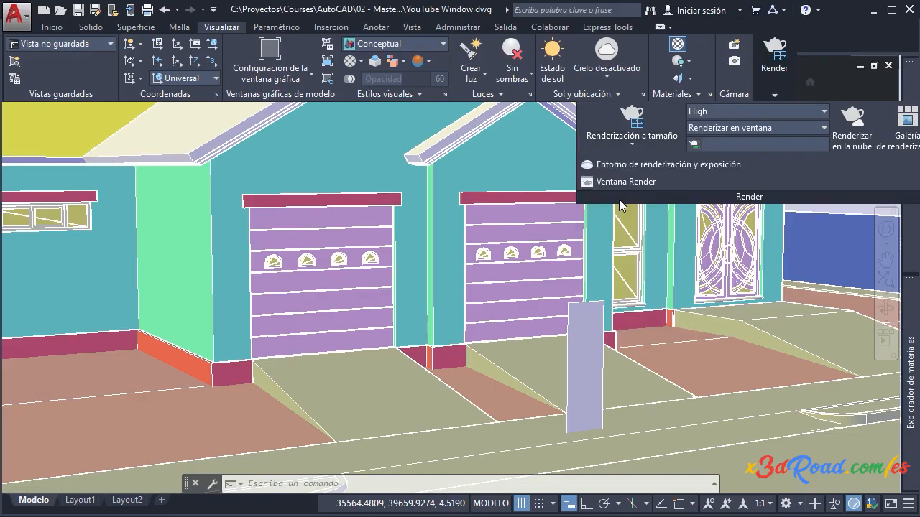
{"action": "left_click", "coordinate": [632, 119]}
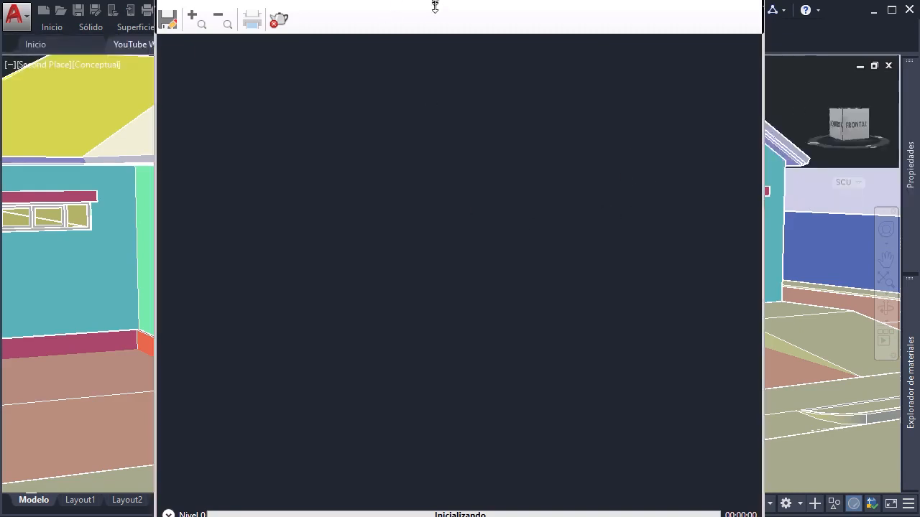
- Resize the render window on all four sides so its title bar and progress bar fit on screen and it spans most of the width
{"action": "left_click_drag", "start_coordinate": [435, 6], "coordinate": [433, 10]}
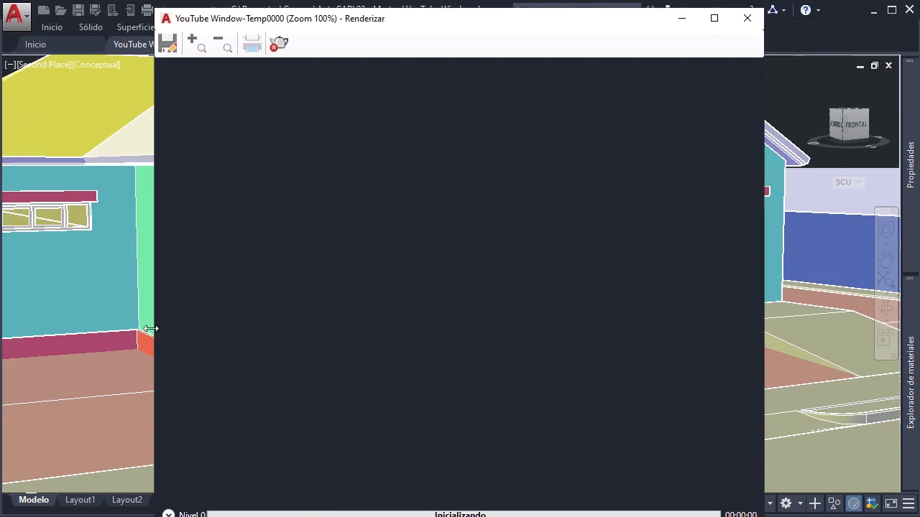
{"action": "left_click_drag", "start_coordinate": [153, 325], "coordinate": [31, 314]}
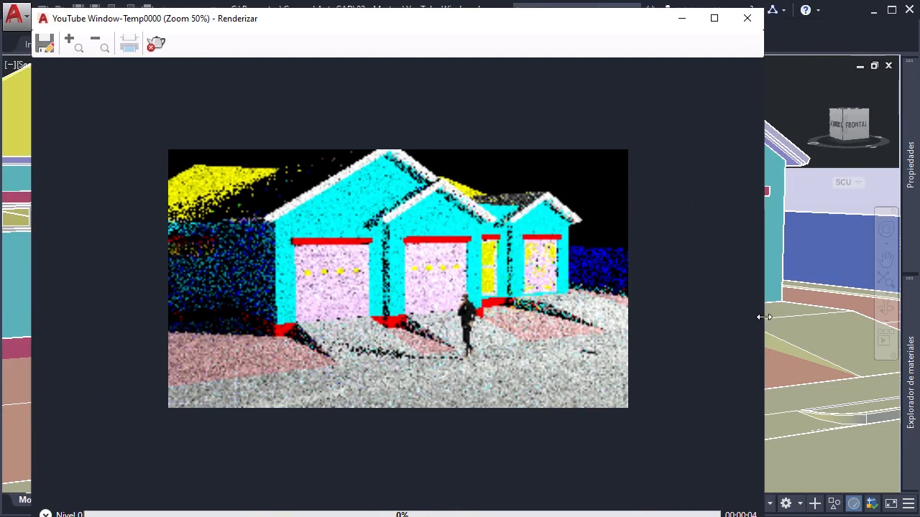
{"action": "left_click_drag", "start_coordinate": [763, 317], "coordinate": [891, 317]}
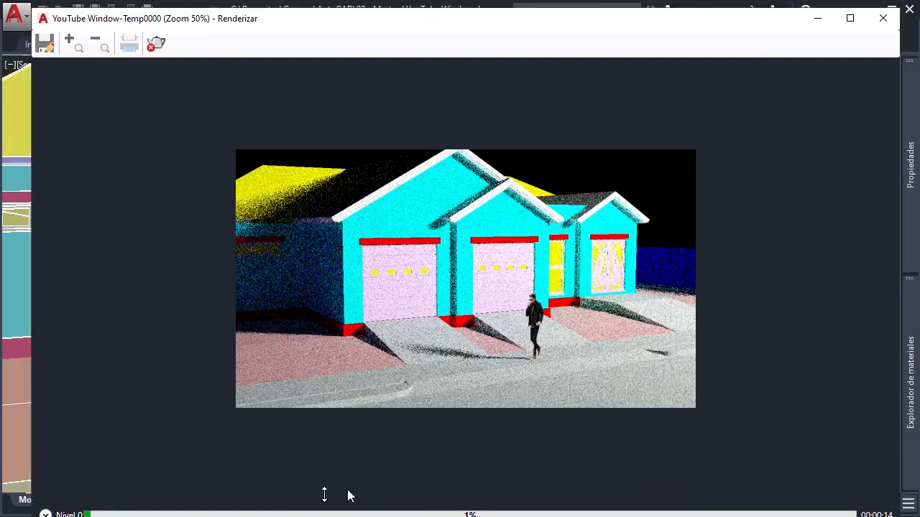
{"action": "left_click_drag", "start_coordinate": [324, 495], "coordinate": [324, 489]}
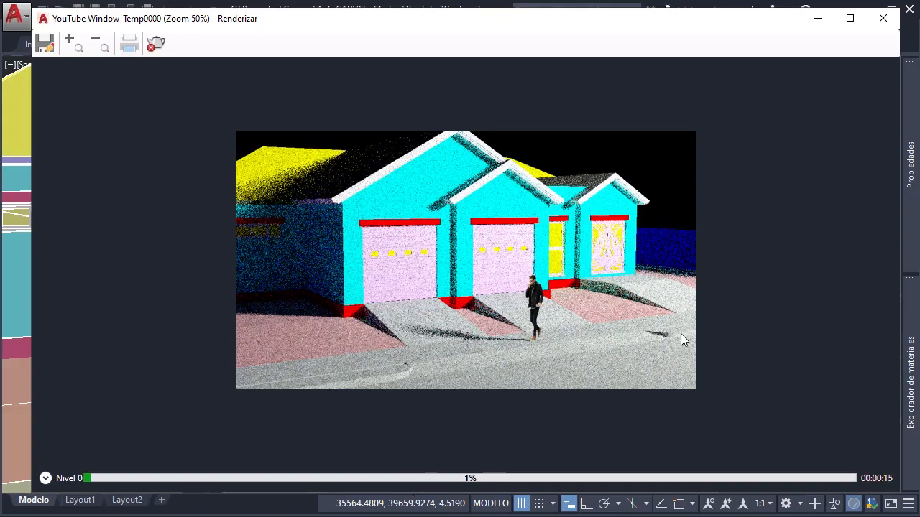